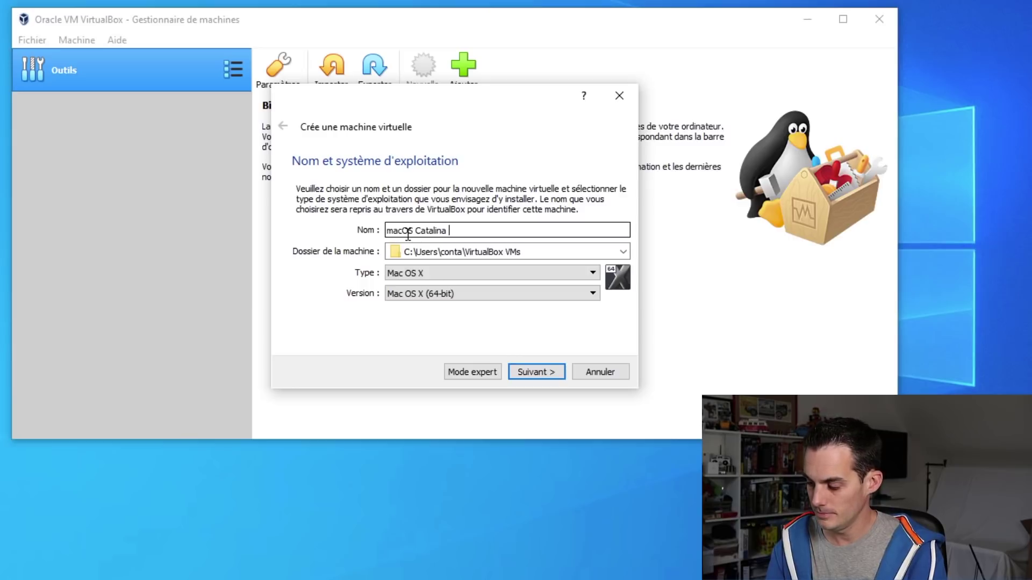
# Step: Complete the virtual machine's name as macOS Catalina - 10.15
pyautogui.write('10.')
pyautogui.write('2')
pyautogui.press('BackSpace')
pyautogui.write('15')
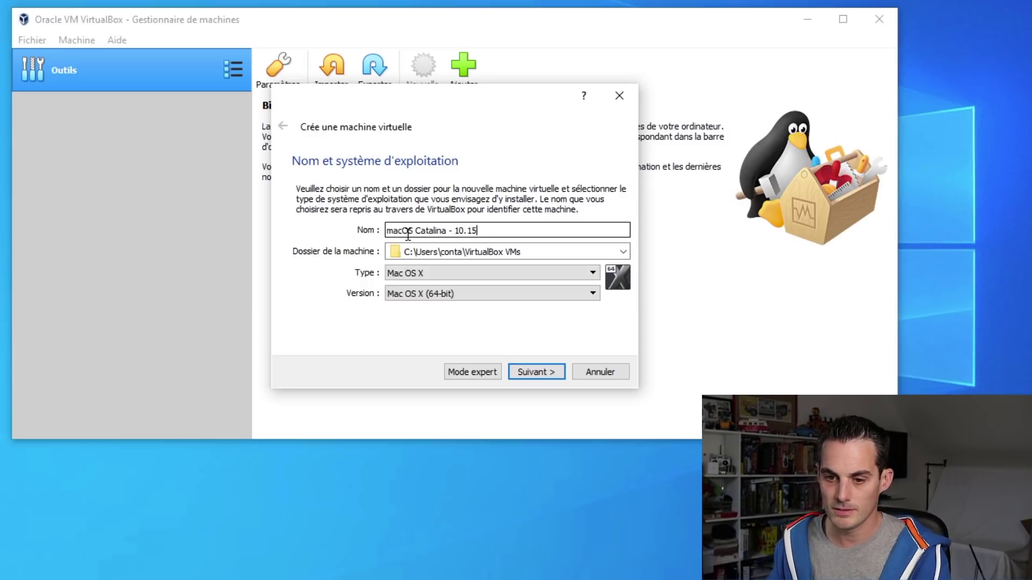
# Step: Set the machine folder to D:\VBox and continue to the memory size settings
pyautogui.click(620, 253)
pyautogui.click(468, 281)
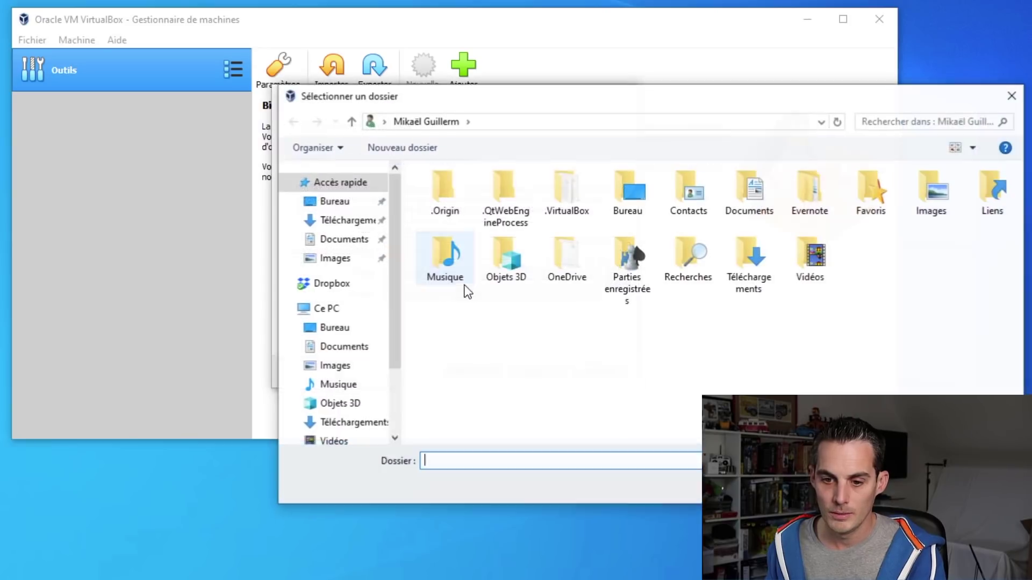
pyautogui.scroll(-3, 381, 365)
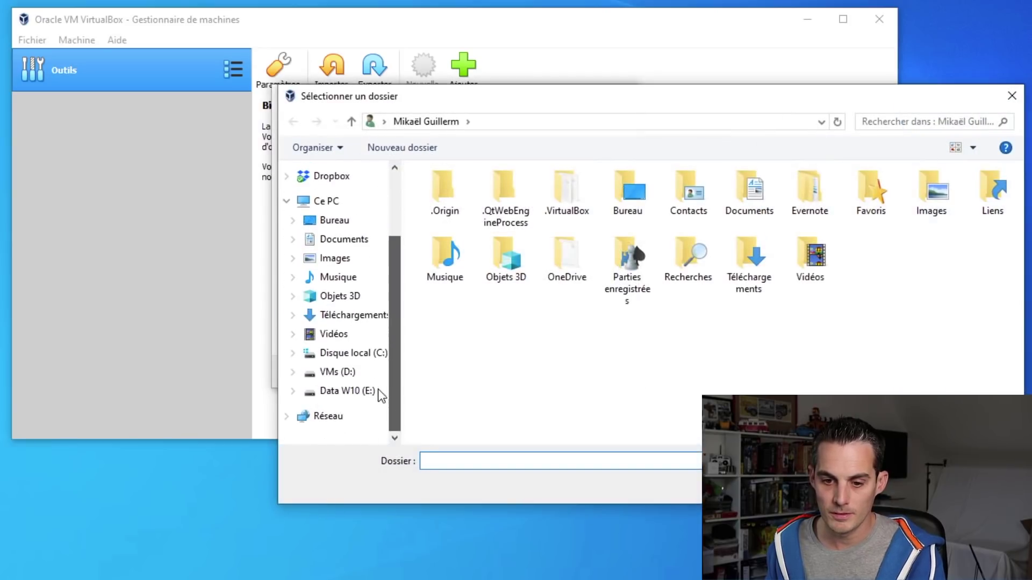
pyautogui.click(338, 371)
pyautogui.doubleClick(476, 246)
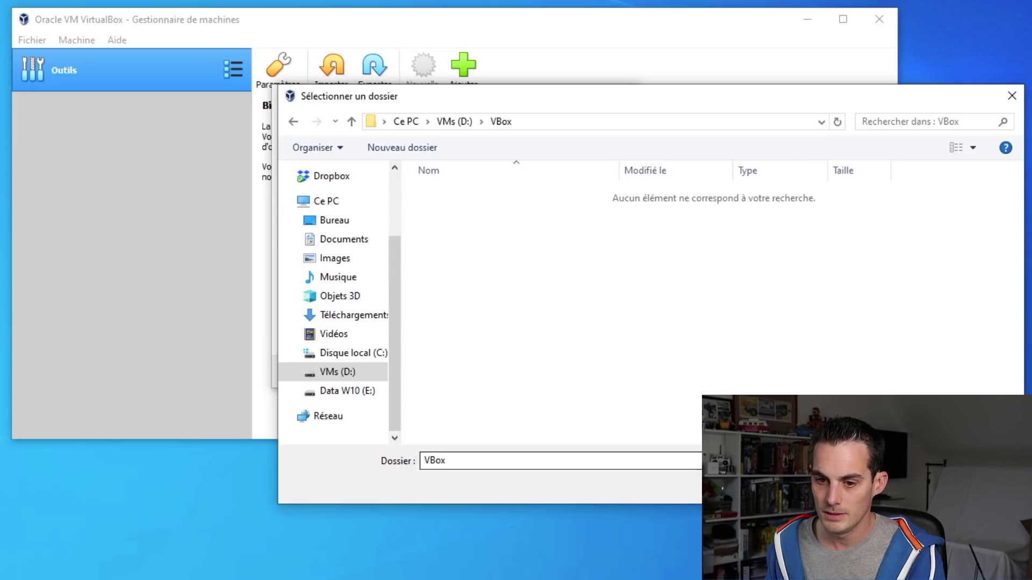
pyautogui.click(890, 484)
pyautogui.click(475, 258)
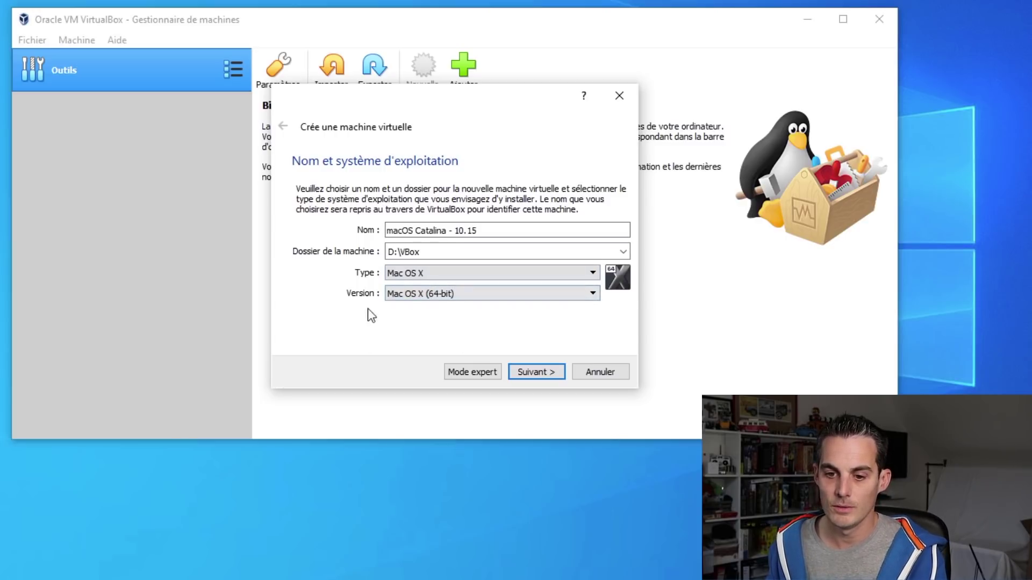
pyautogui.click(547, 373)
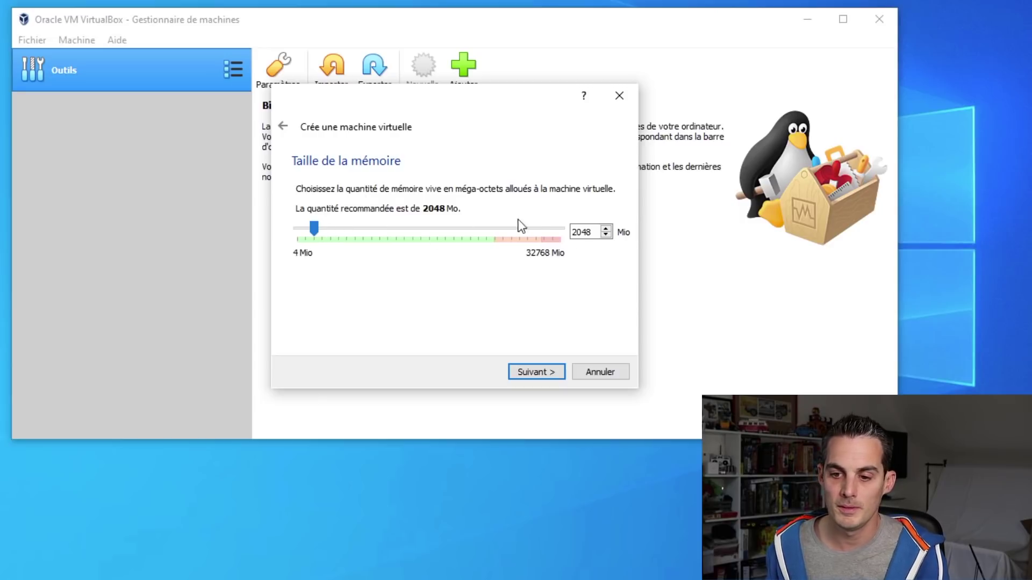
# Step: Set the virtual machine's memory to 4096 MiB and continue to the hard disk options
pyautogui.doubleClick(585, 232)
pyautogui.write('4')
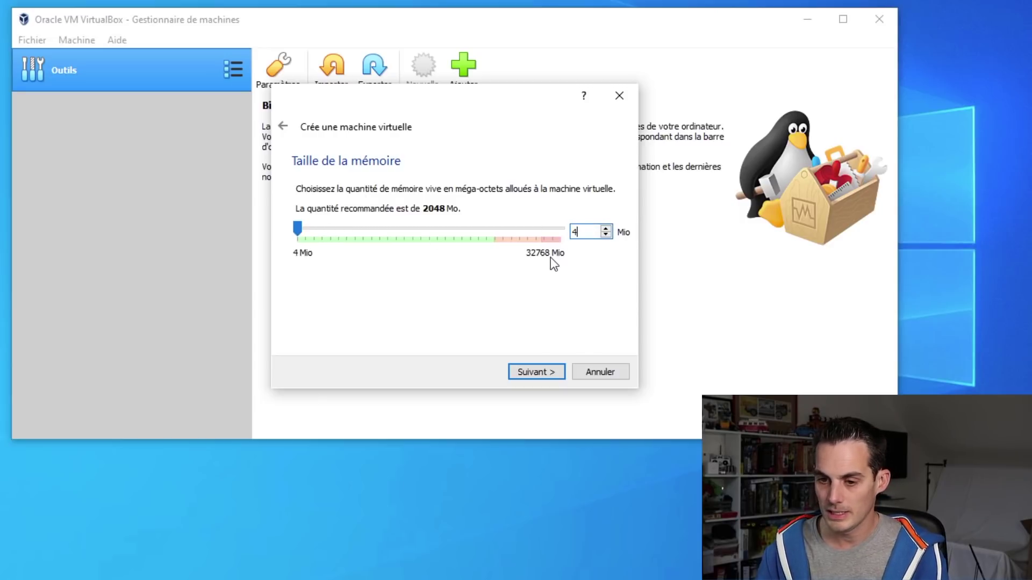
pyautogui.write('096')
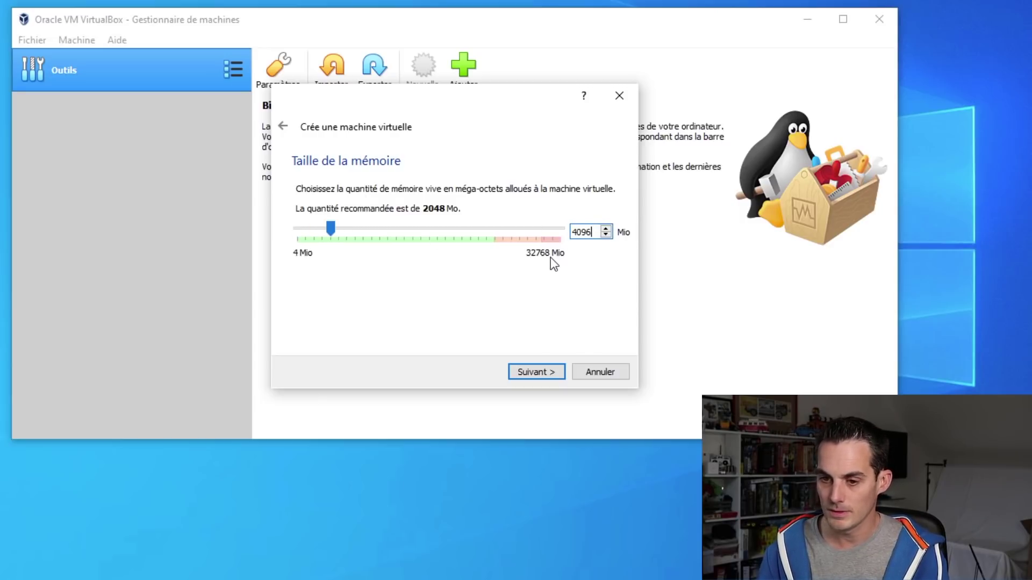
pyautogui.click(541, 372)
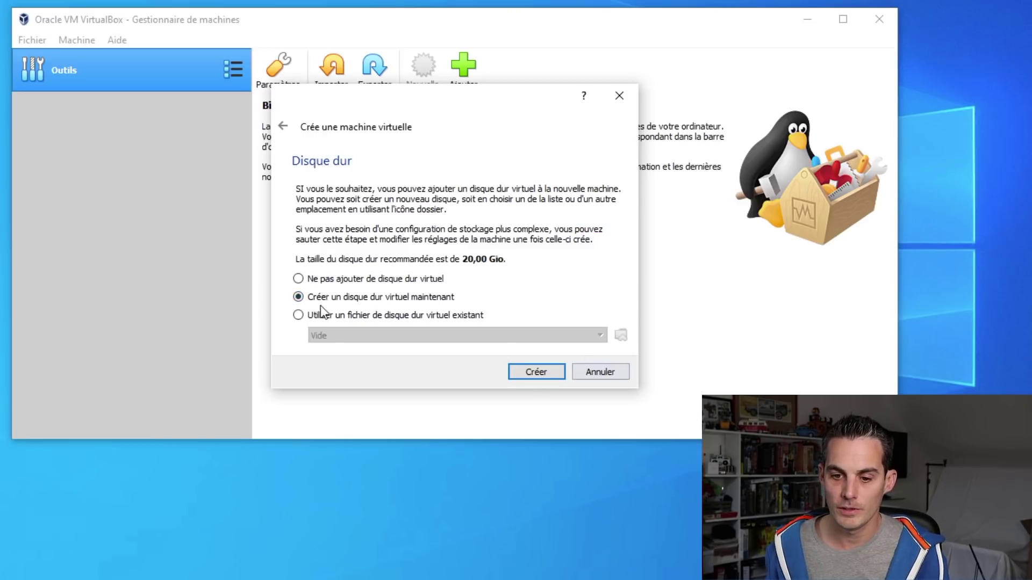
# Step: Create a new VDI virtual hard disk for the machine with a size of 100 Gio
pyautogui.click(542, 373)
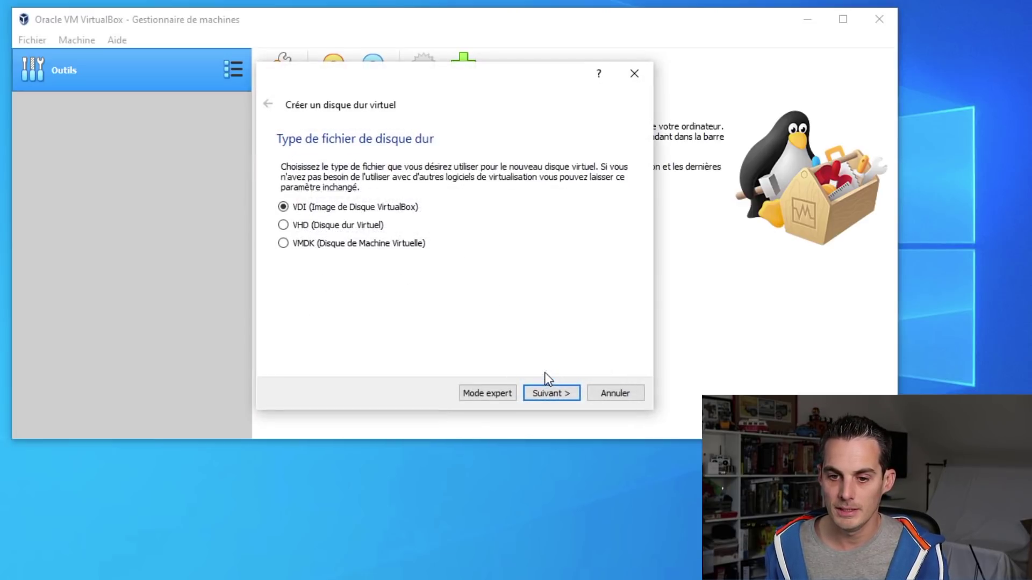
pyautogui.click(562, 398)
pyautogui.click(314, 299)
pyautogui.click(569, 392)
pyautogui.click(637, 251)
pyautogui.hotkey('ctrl', 'a')
pyautogui.write('100')
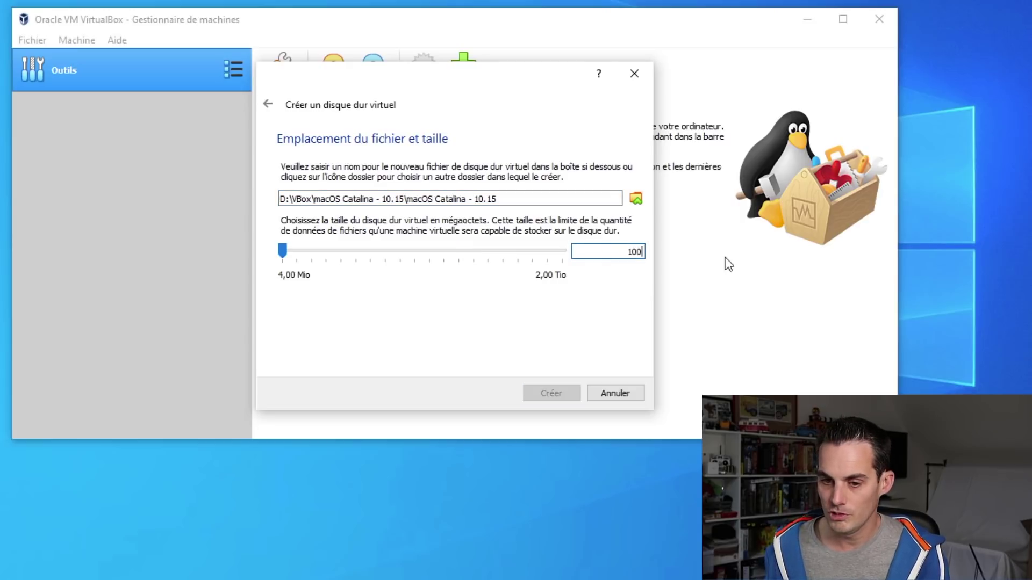
pyautogui.write('Gio')
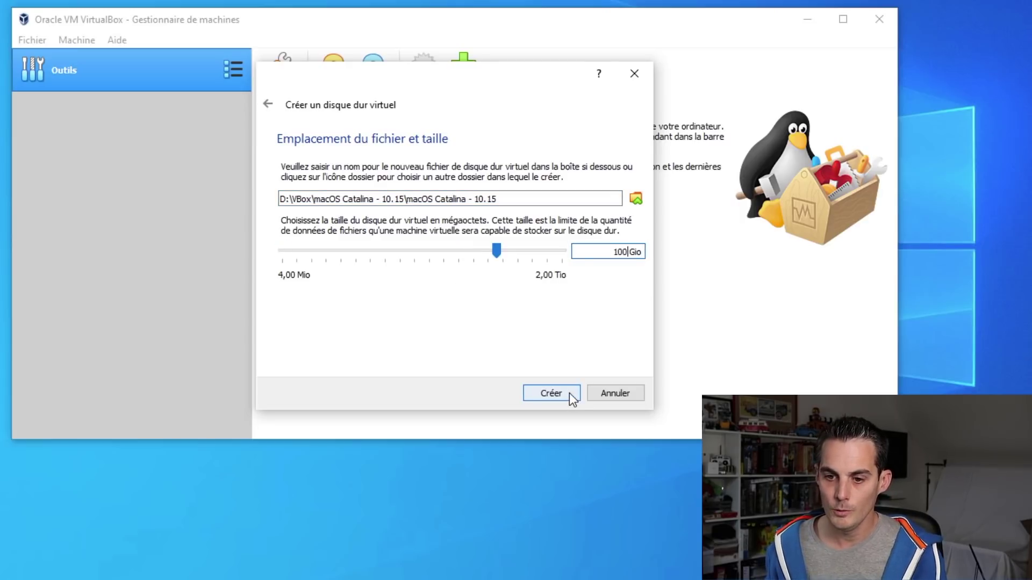
pyautogui.click(569, 393)
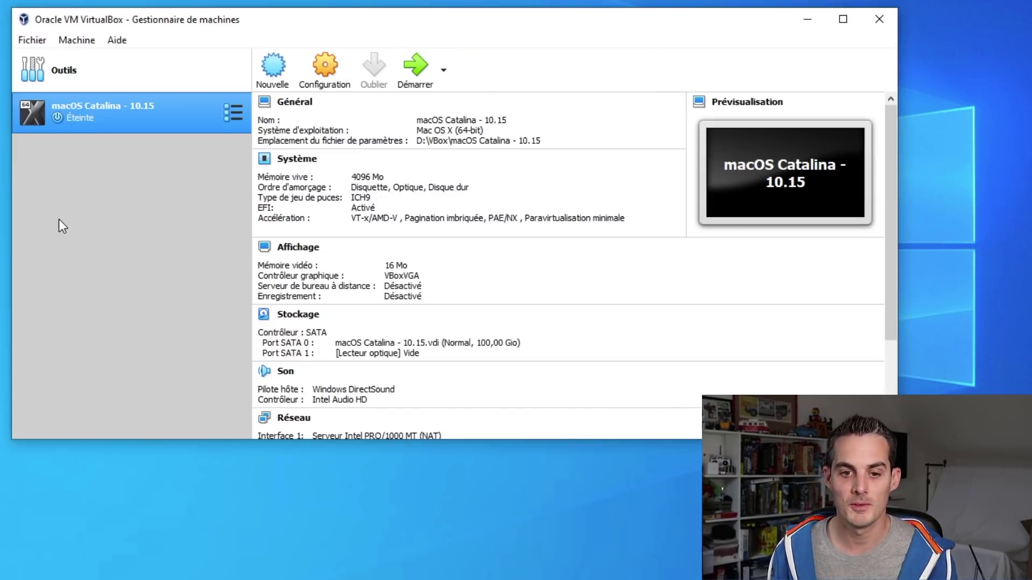
# Step: Open the macOS Catalina machine's configuration and set its number of processors to 4
pyautogui.rightClick(151, 118)
pyautogui.click(168, 123)
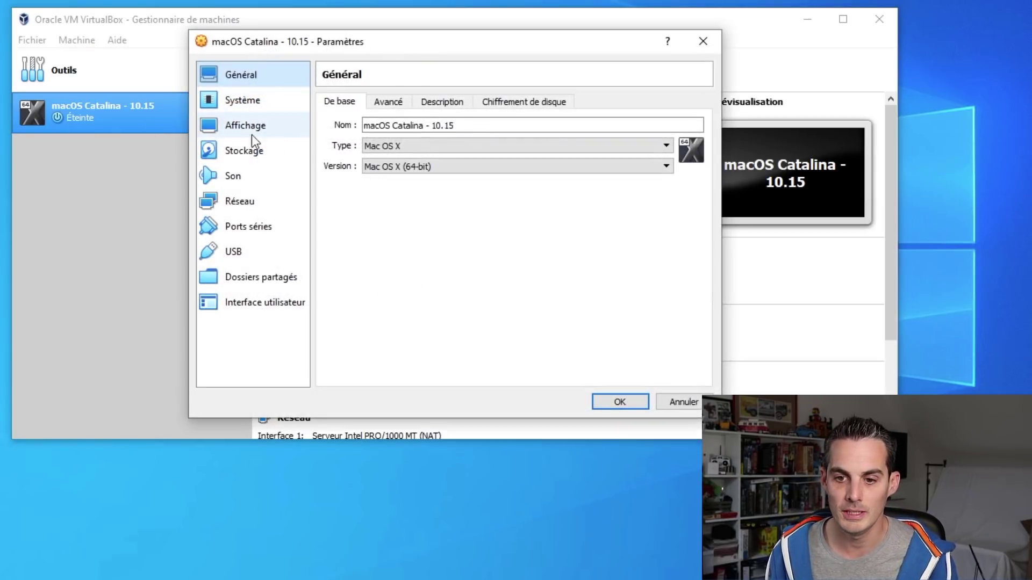
pyautogui.click(254, 105)
pyautogui.click(412, 102)
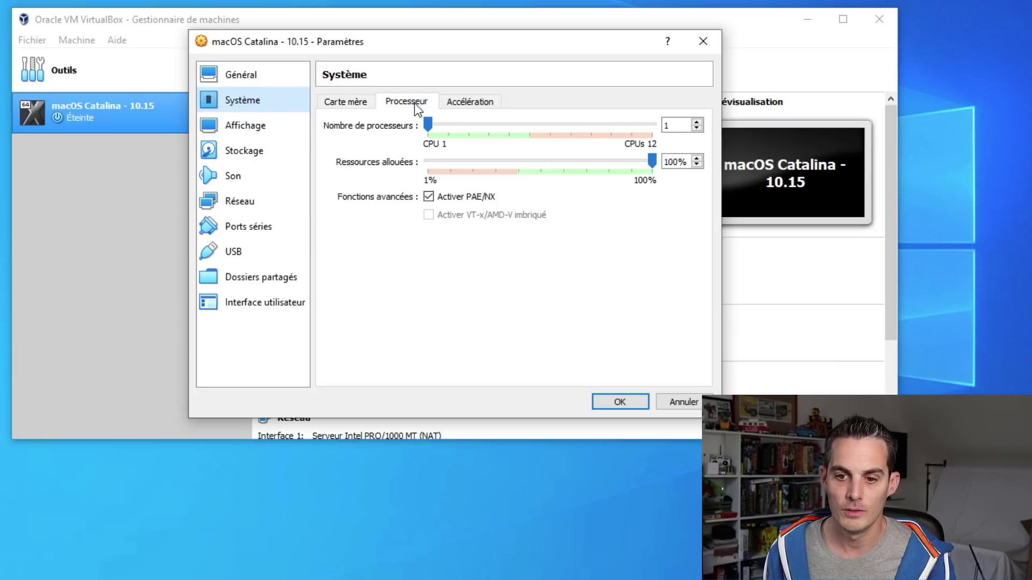
pyautogui.click(430, 125)
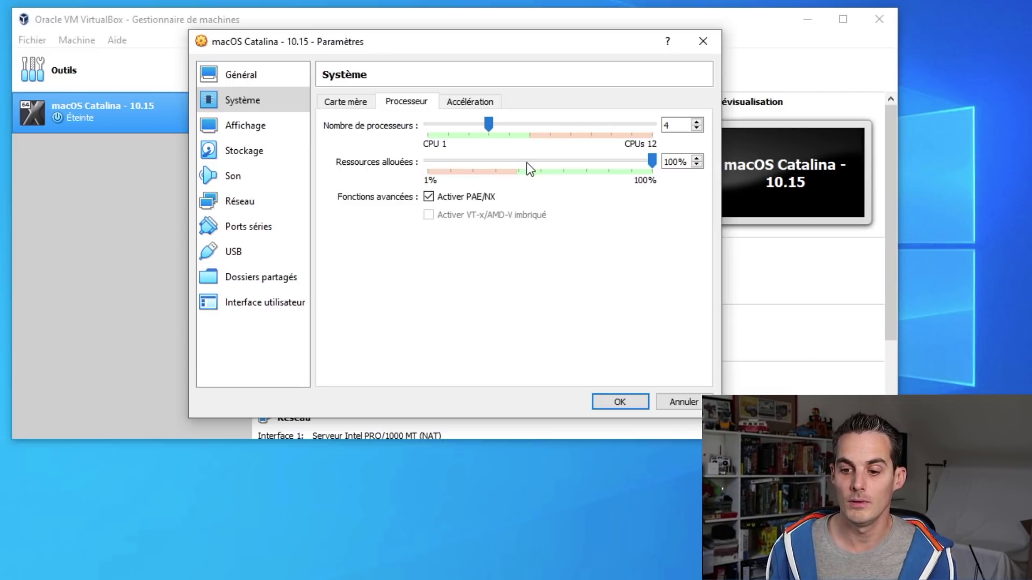
pyautogui.moveTo(527, 163)
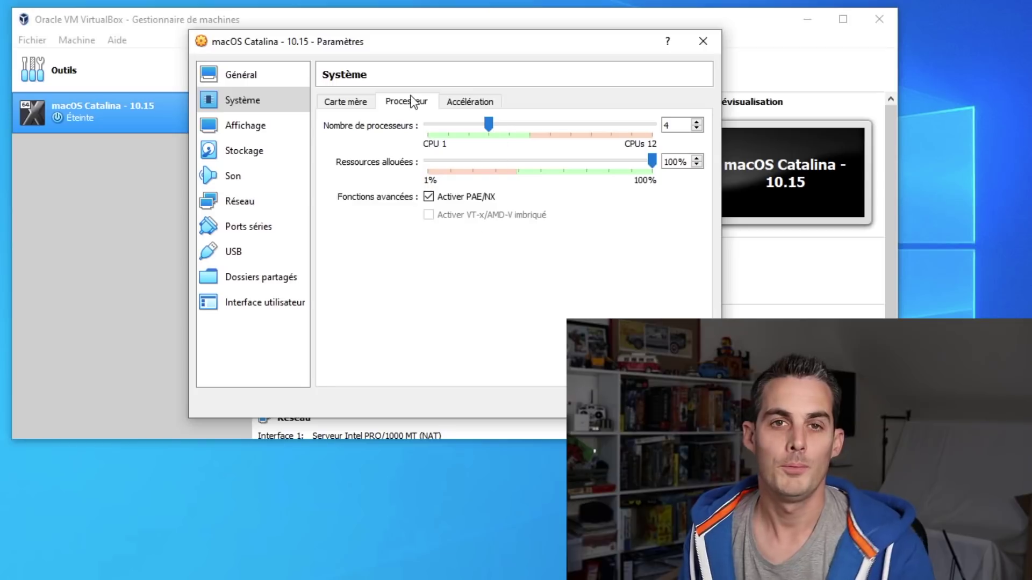
# Step: Change the motherboard chipset to PIIX3 and return to the processor settings
pyautogui.click(362, 107)
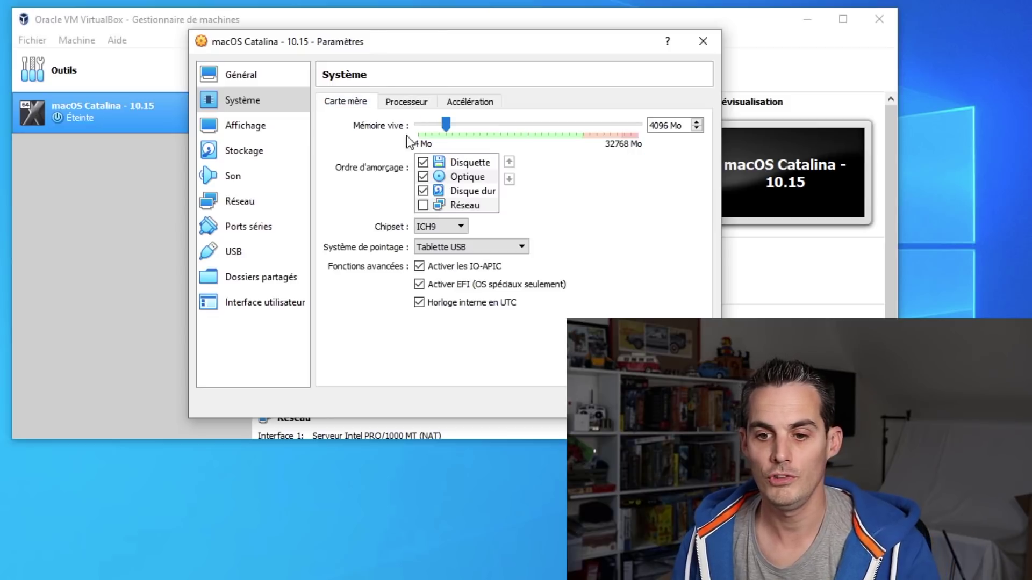
pyautogui.click(442, 231)
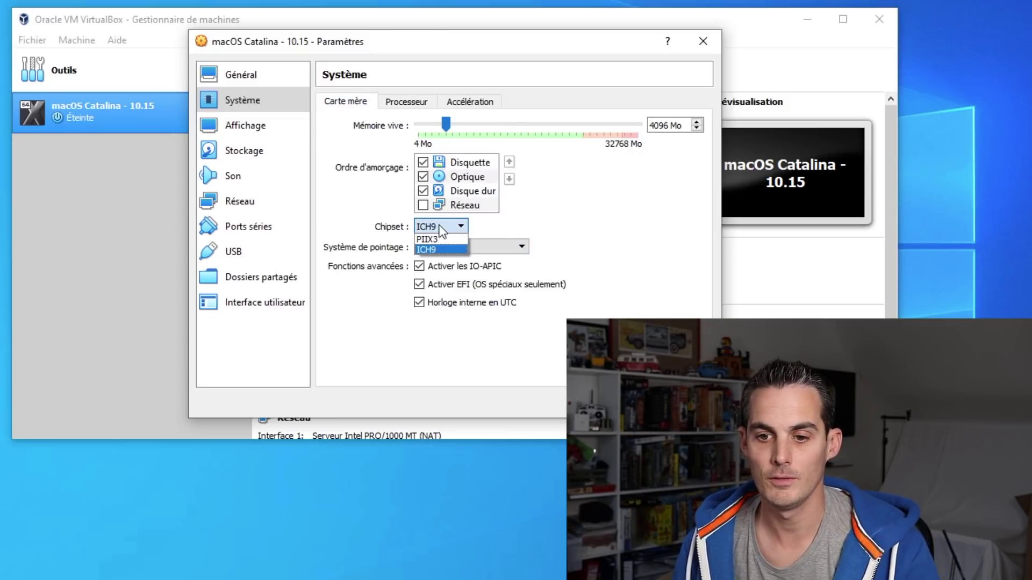
pyautogui.click(442, 240)
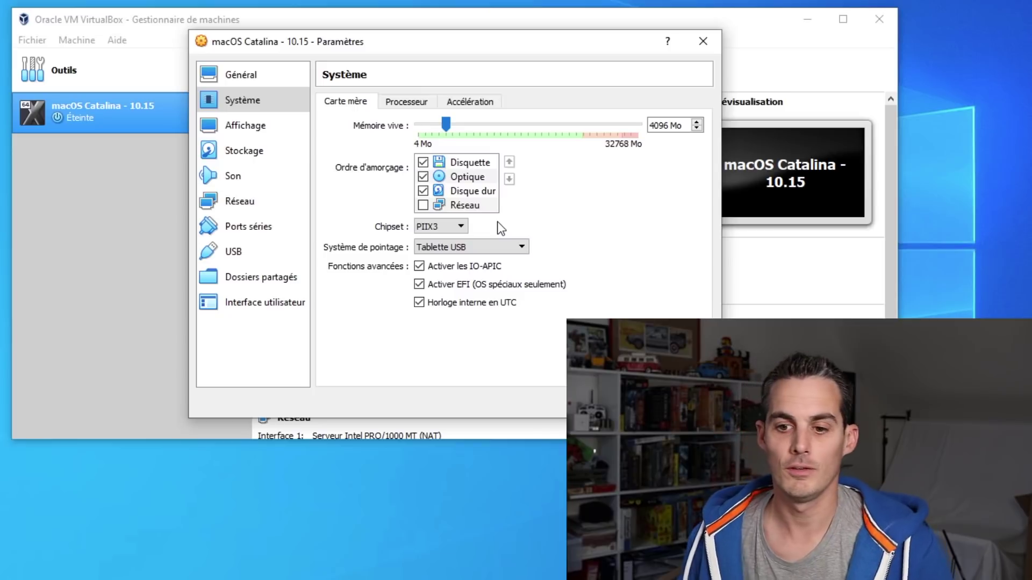
pyautogui.click(458, 231)
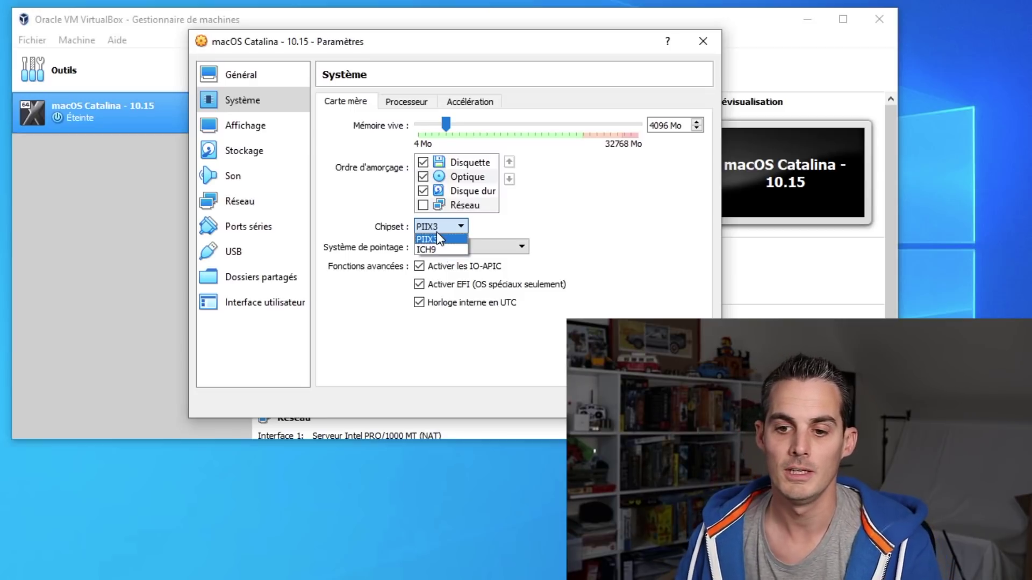
pyautogui.click(426, 239)
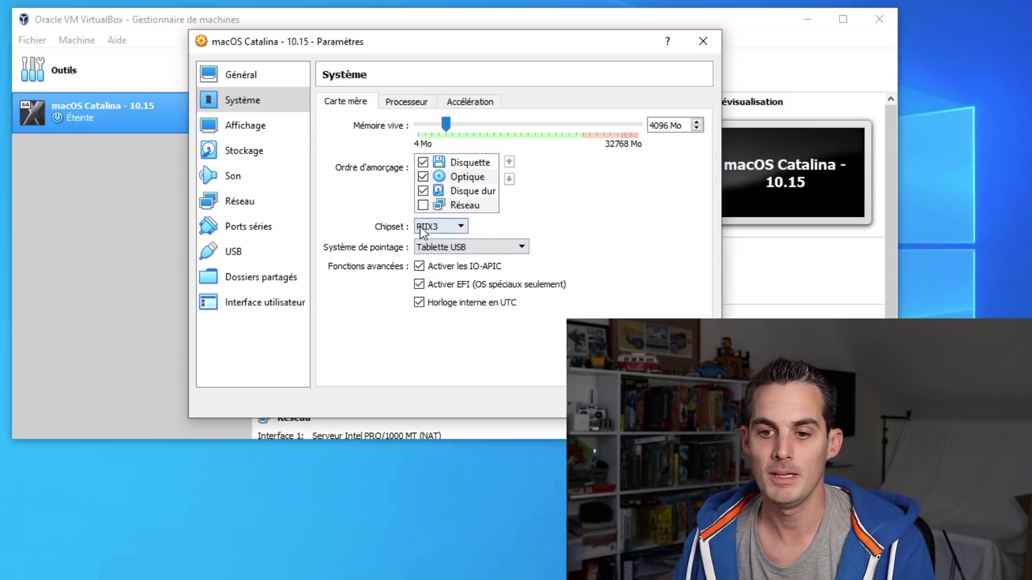
pyautogui.click(407, 102)
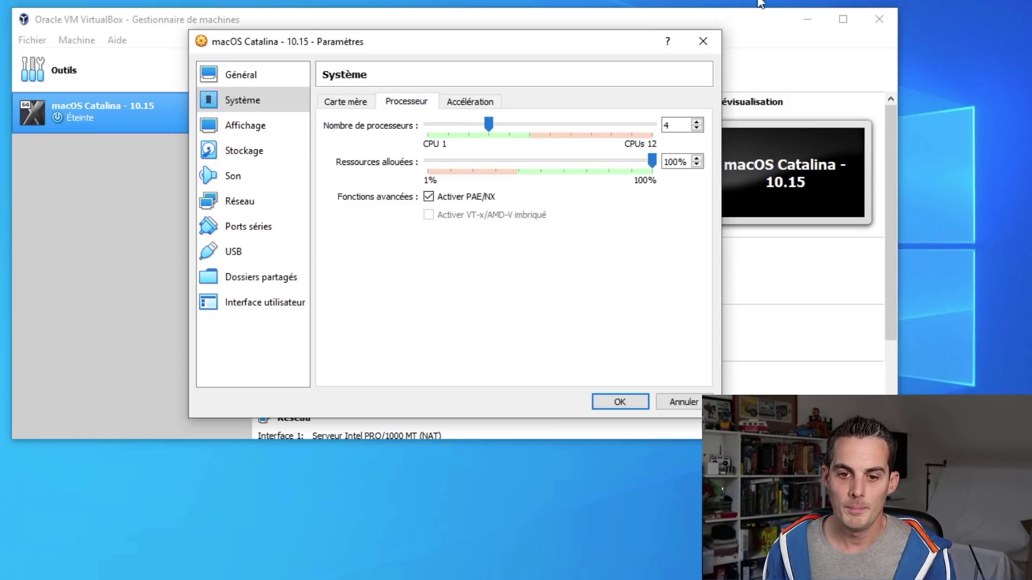
# Step: Set the machine's video memory to 128 Mo and its graphics controller to VMSVGA
pyautogui.click(246, 141)
pyautogui.click(242, 129)
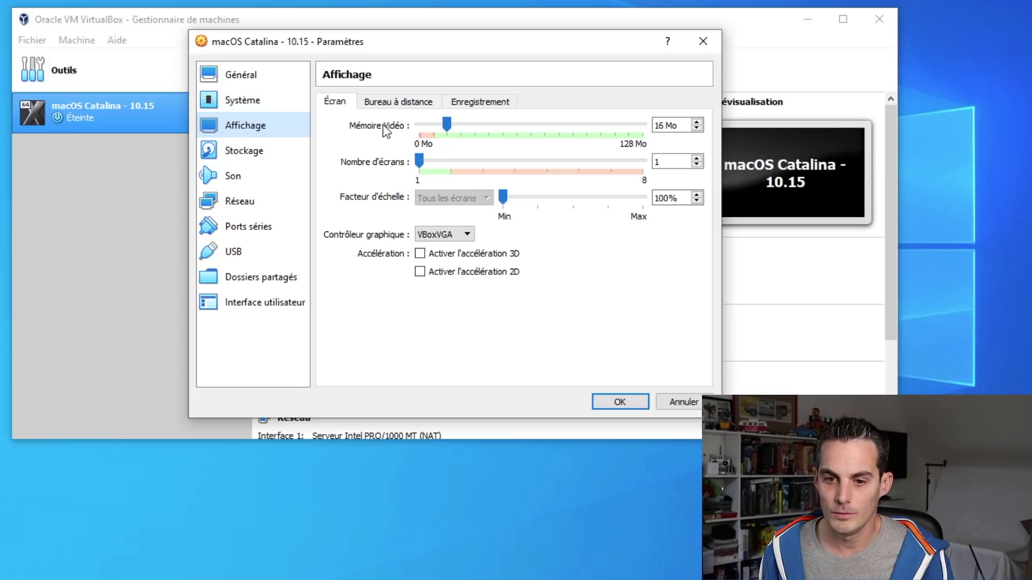
pyautogui.moveTo(450, 127); pyautogui.dragTo(714, 149)
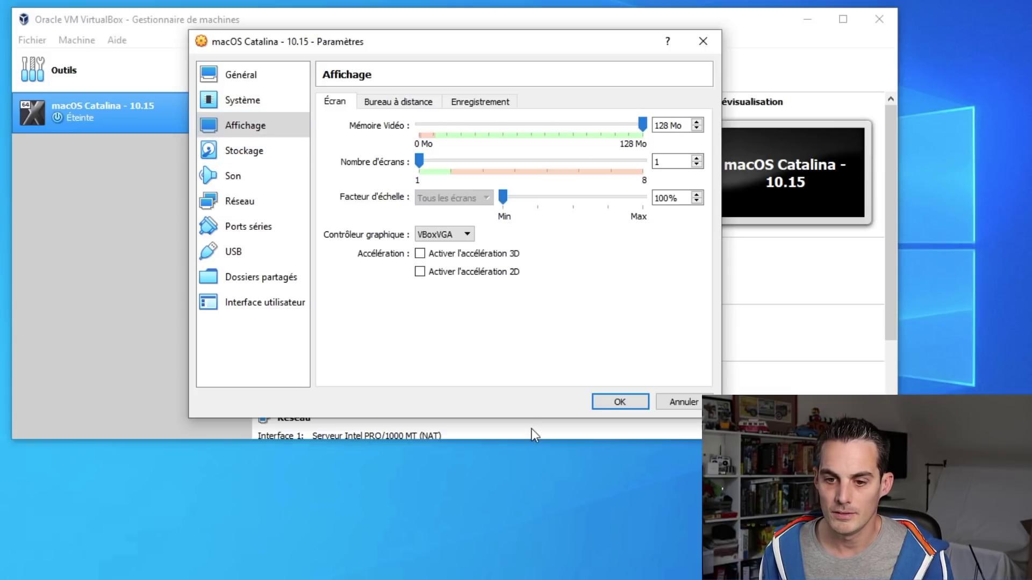
pyautogui.click(465, 234)
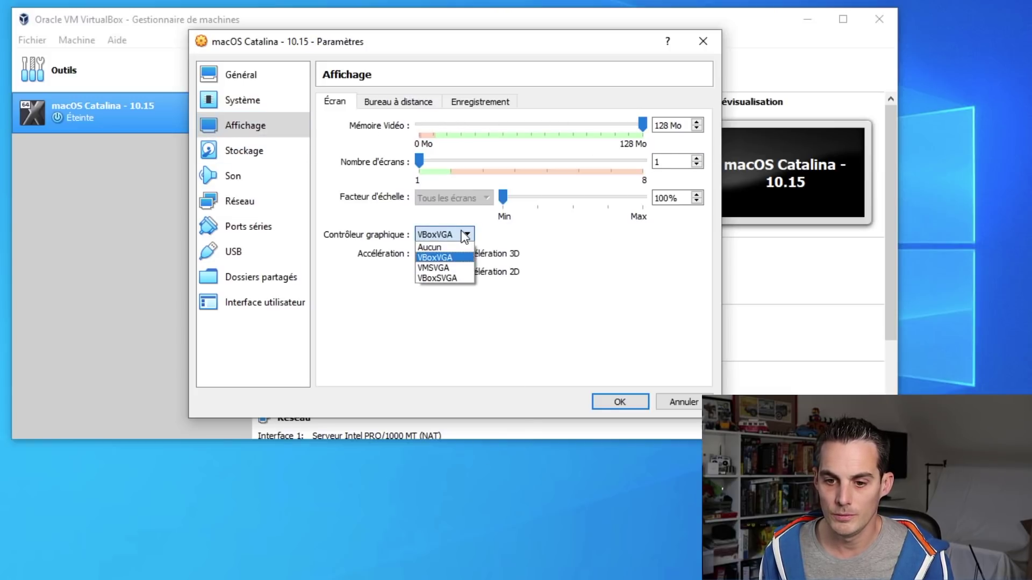
pyautogui.click(457, 267)
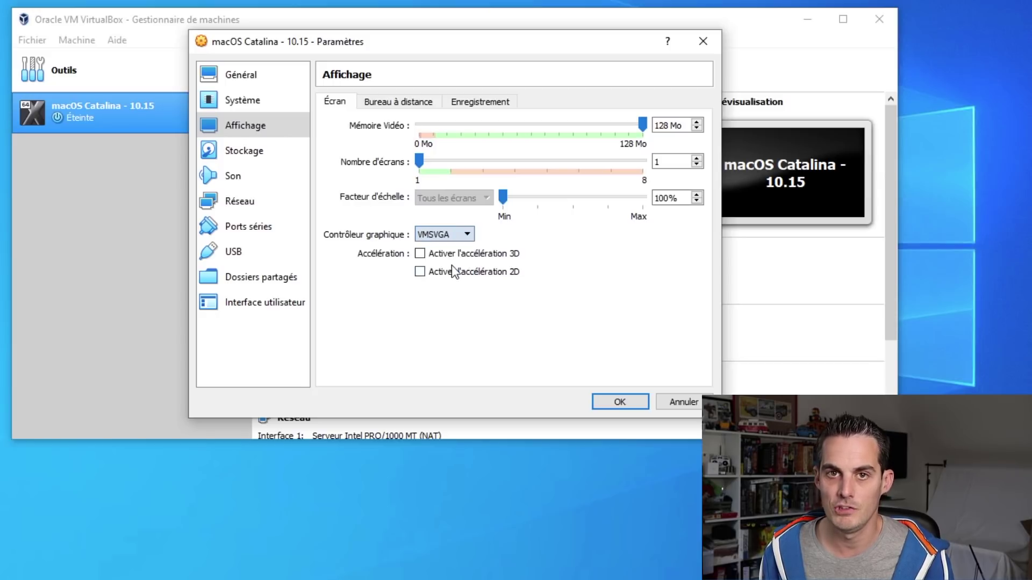
# Step: Set the machine's USB controller to USB 3.0 (xHCI)
pyautogui.click(226, 255)
pyautogui.click(388, 153)
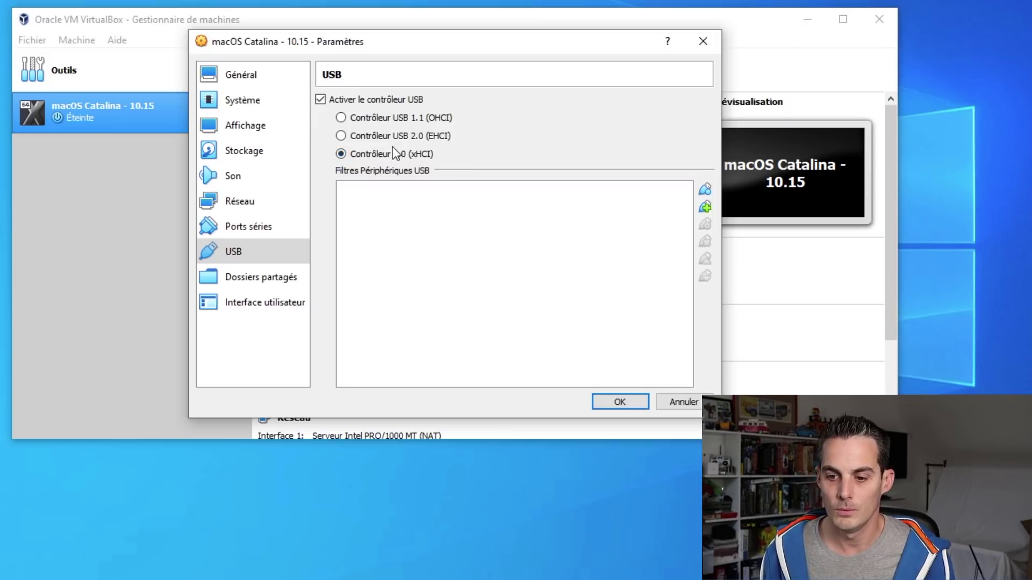
# Step: Load Catalina.iso from the Pack Catalina VirtualBox folder on D: into the machine's empty optical drive
pyautogui.click(286, 142)
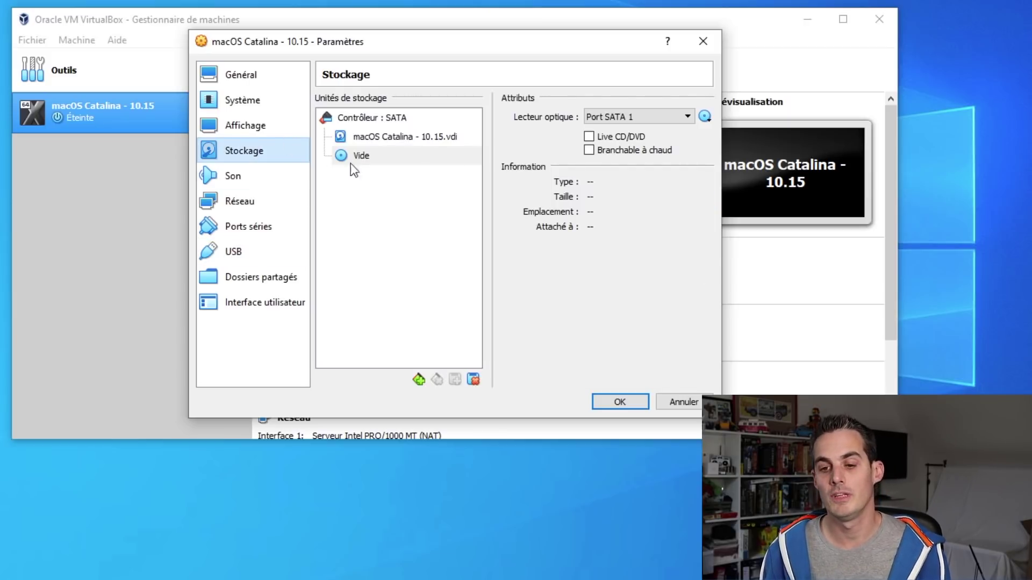
pyautogui.click(704, 116)
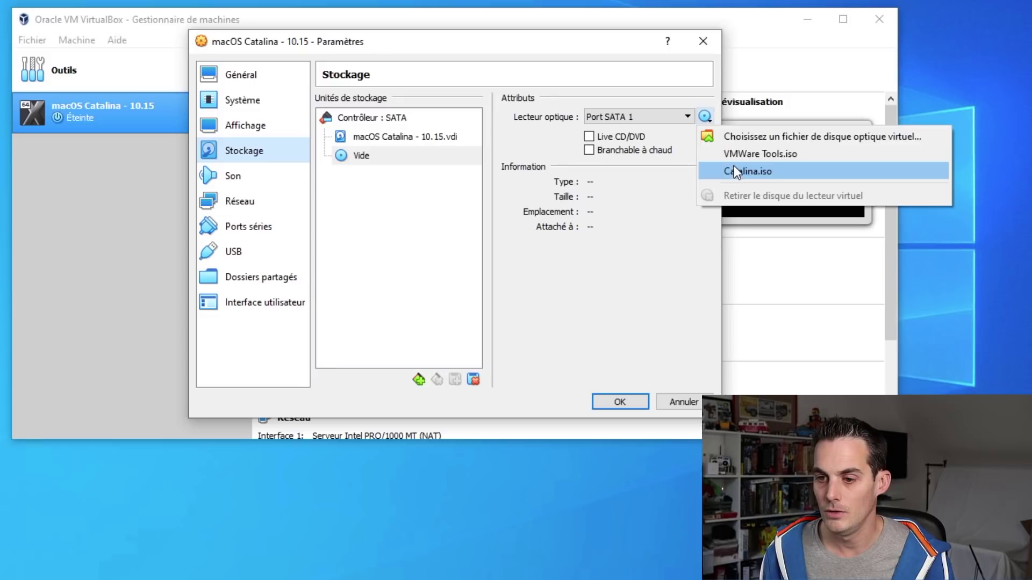
pyautogui.click(779, 139)
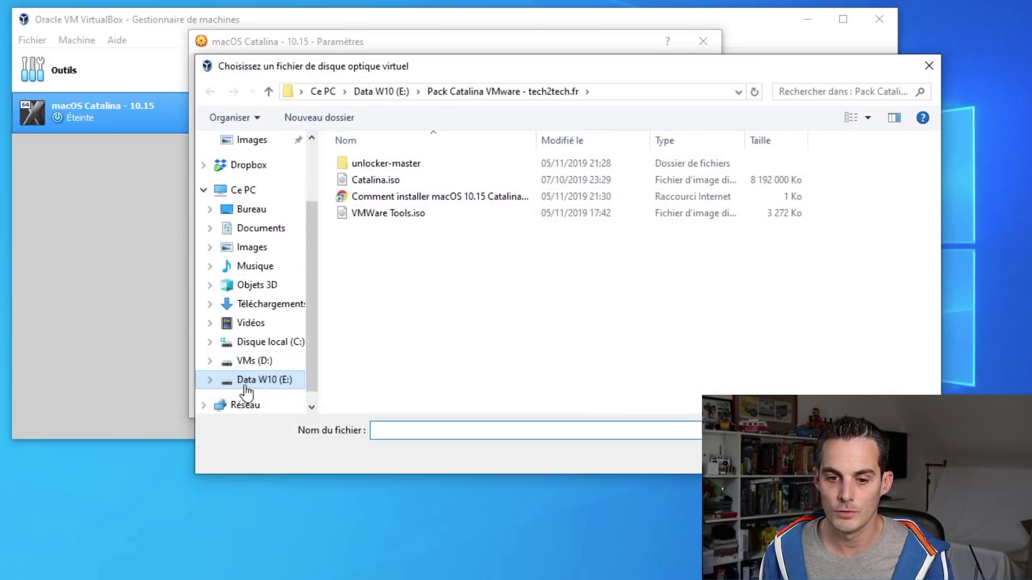
pyautogui.click(253, 361)
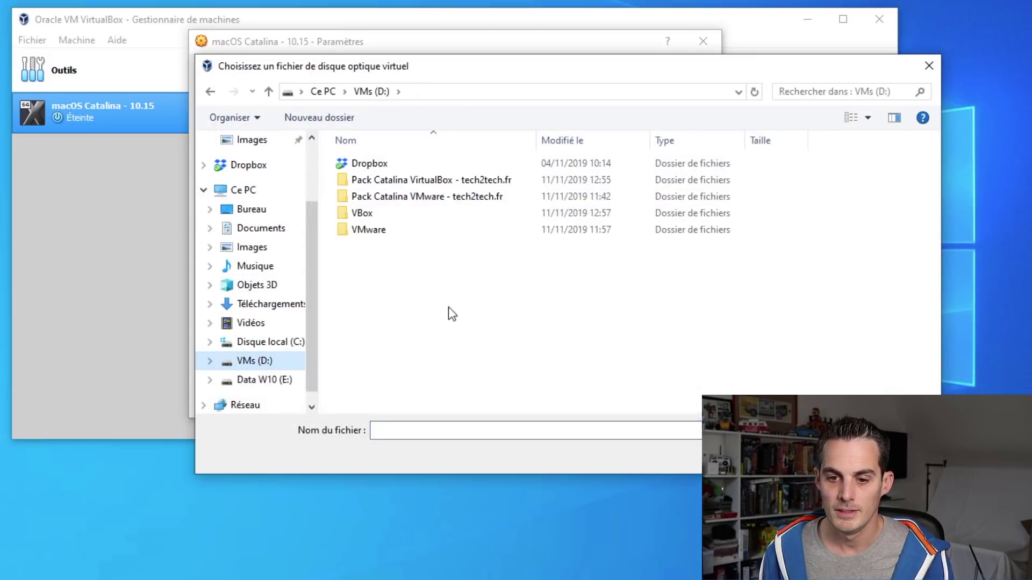
pyautogui.doubleClick(464, 182)
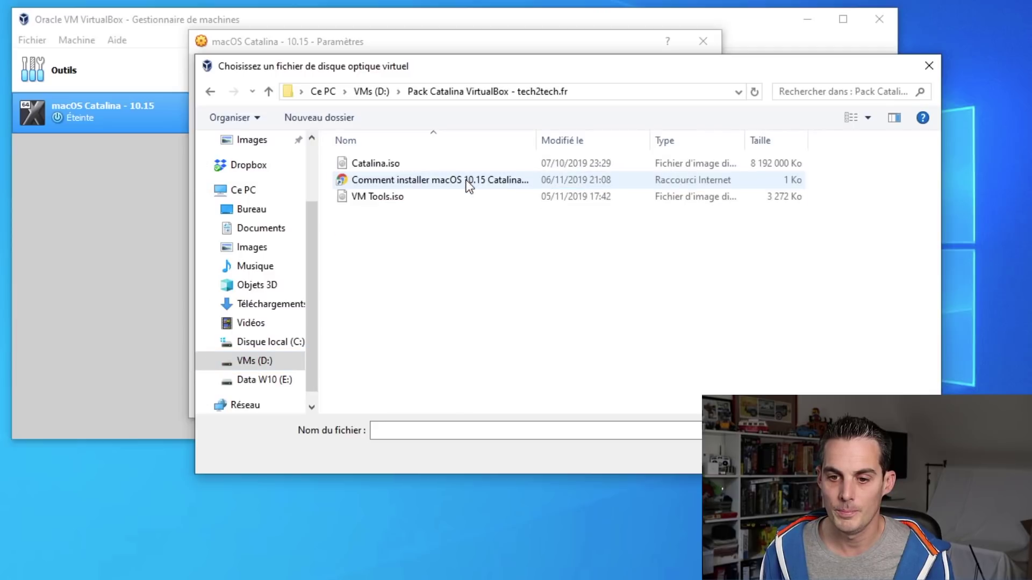
pyautogui.doubleClick(388, 165)
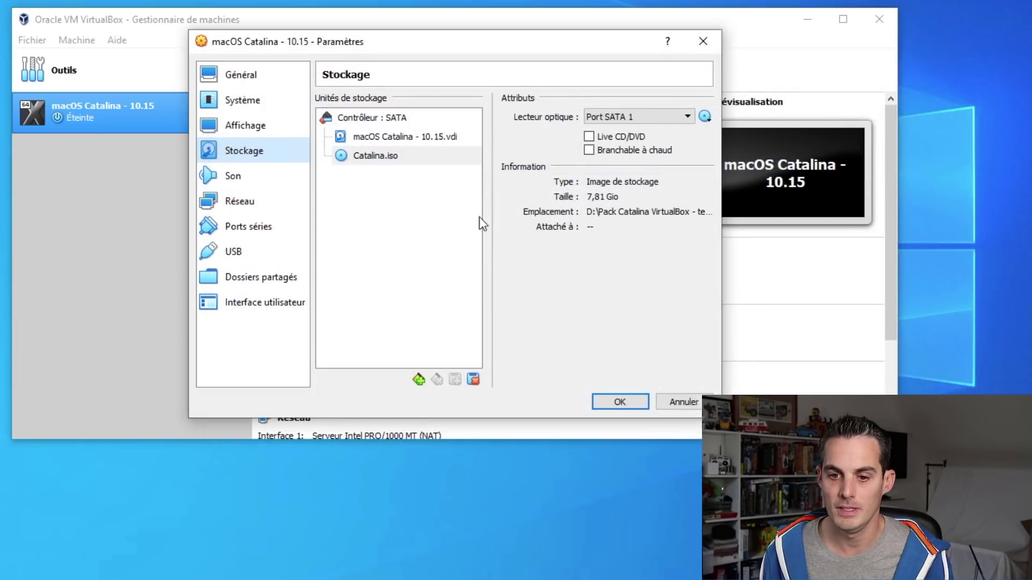
pyautogui.click(411, 158)
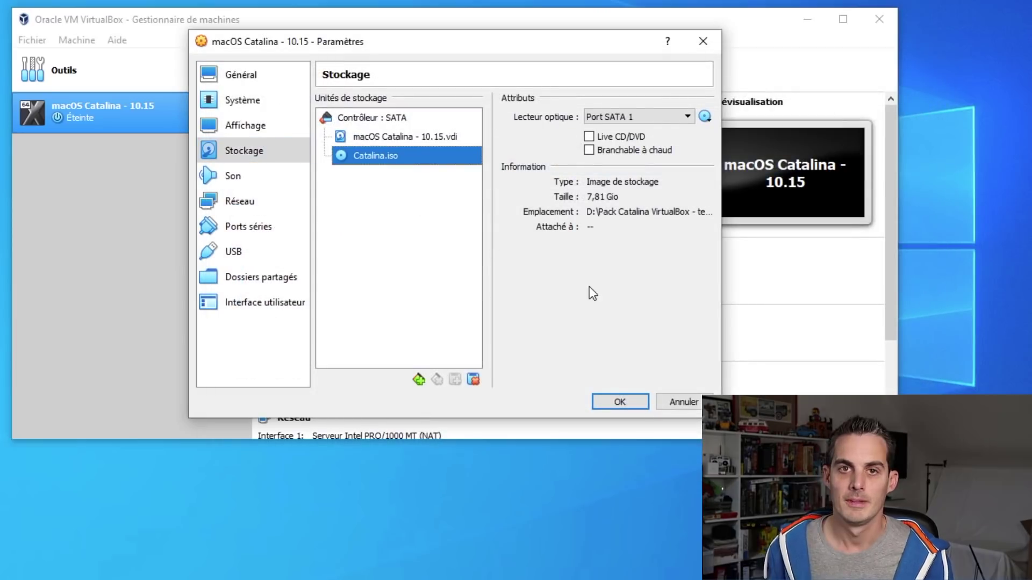
# Step: Attach the existing disk VirtualBox Boot.vmdk from the Pack Catalina VirtualBox folder on D: to the SATA controller
pyautogui.click(410, 117)
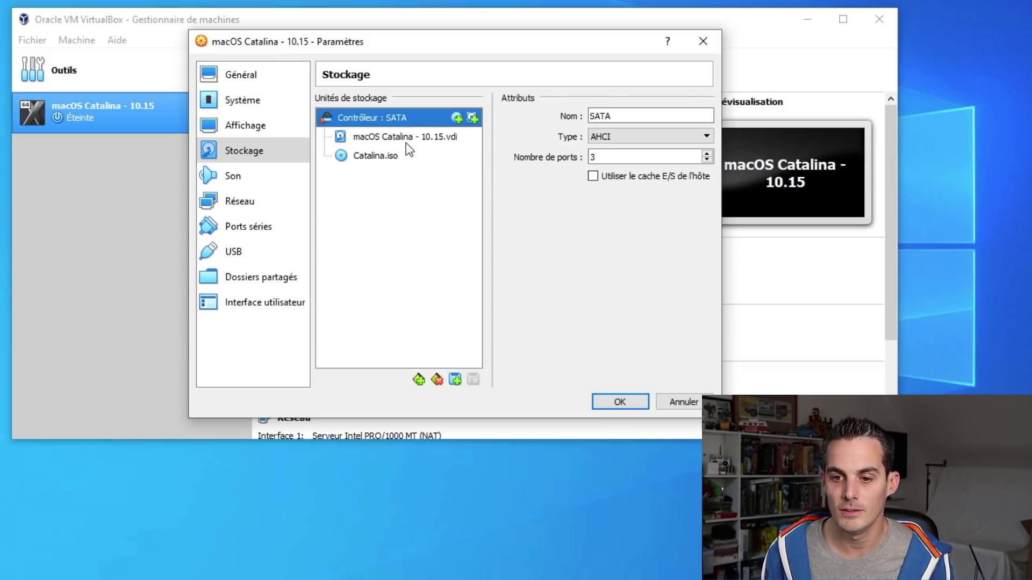
pyautogui.click(472, 118)
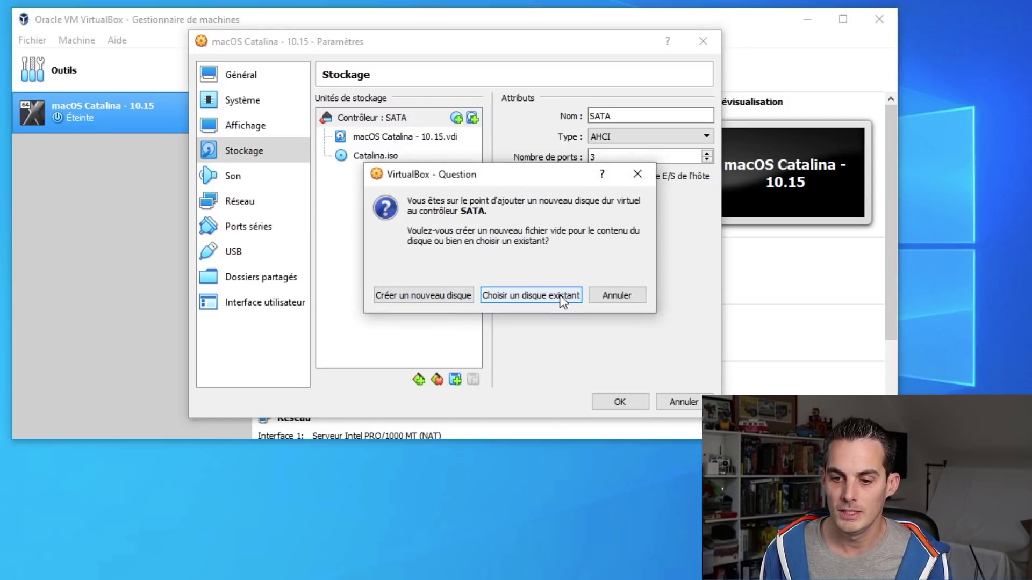
pyautogui.click(540, 295)
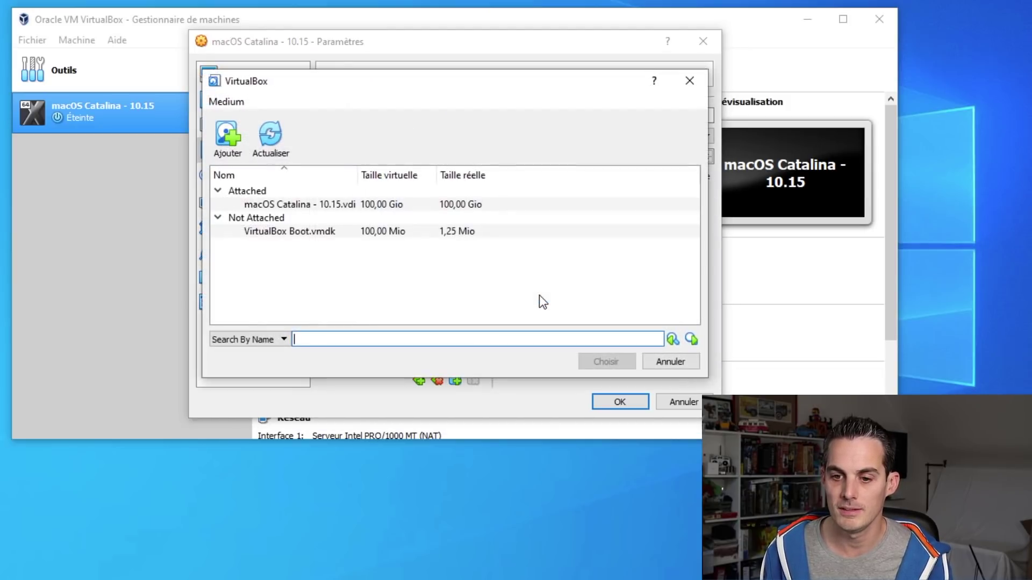
pyautogui.click(273, 231)
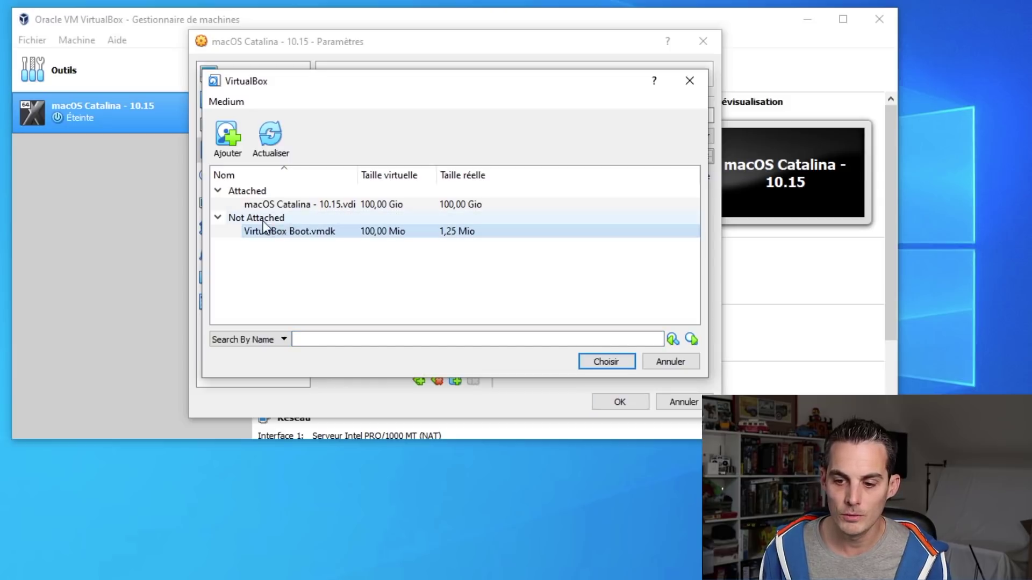
pyautogui.rightClick(276, 233)
pyautogui.press('Escape')
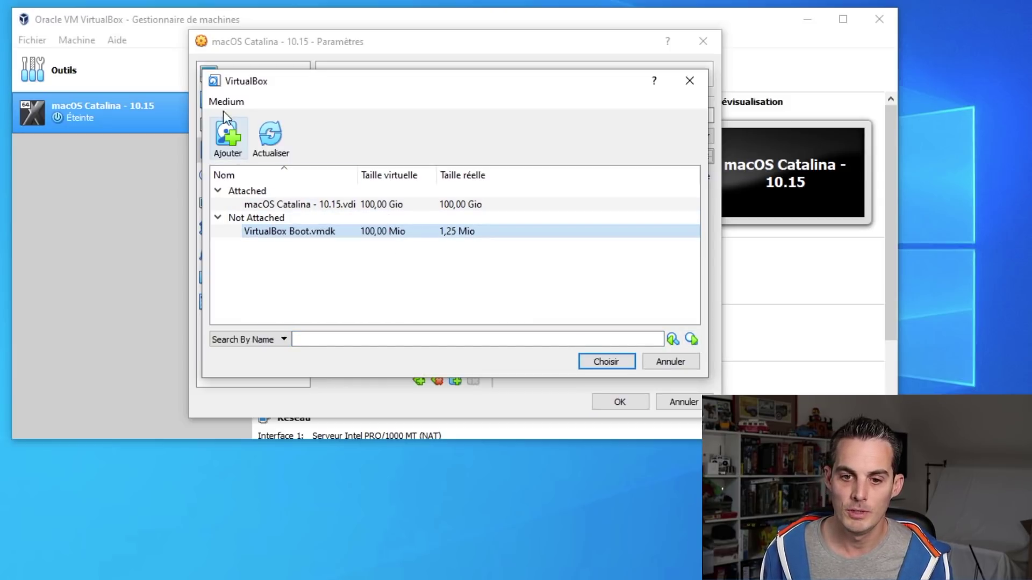
pyautogui.click(233, 129)
pyautogui.click(411, 205)
pyautogui.click(410, 219)
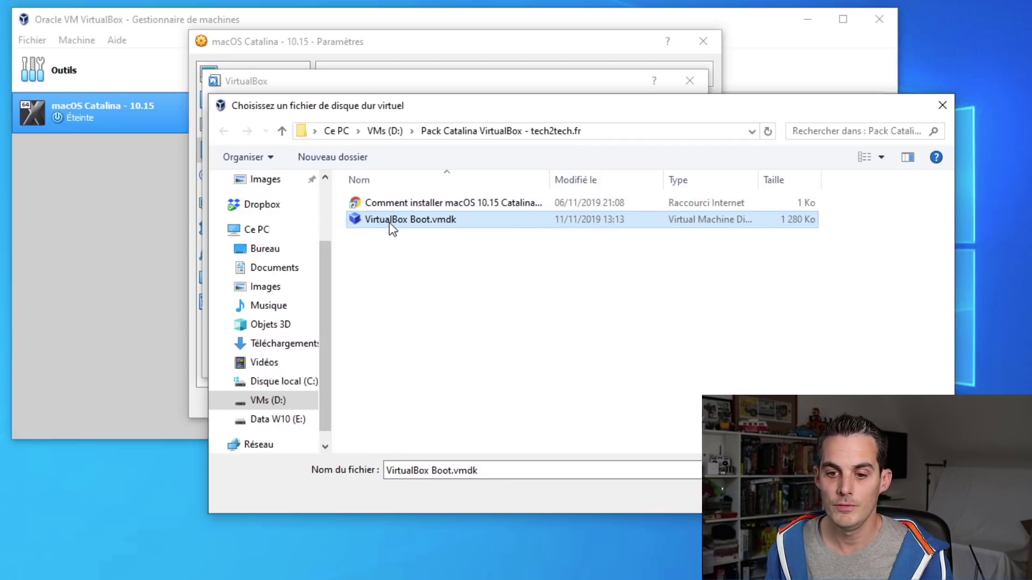
pyautogui.press('Return')
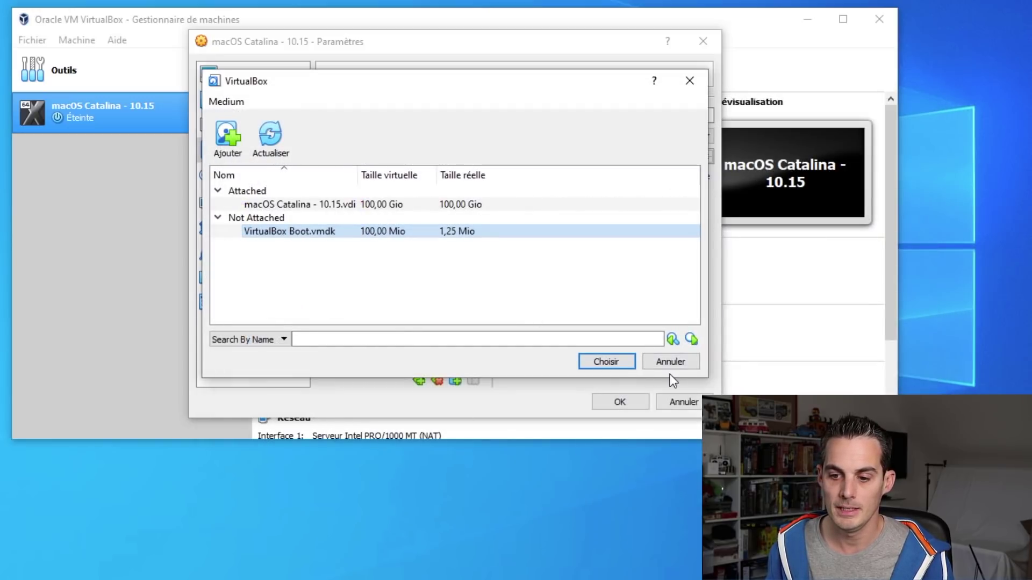
pyautogui.click(611, 362)
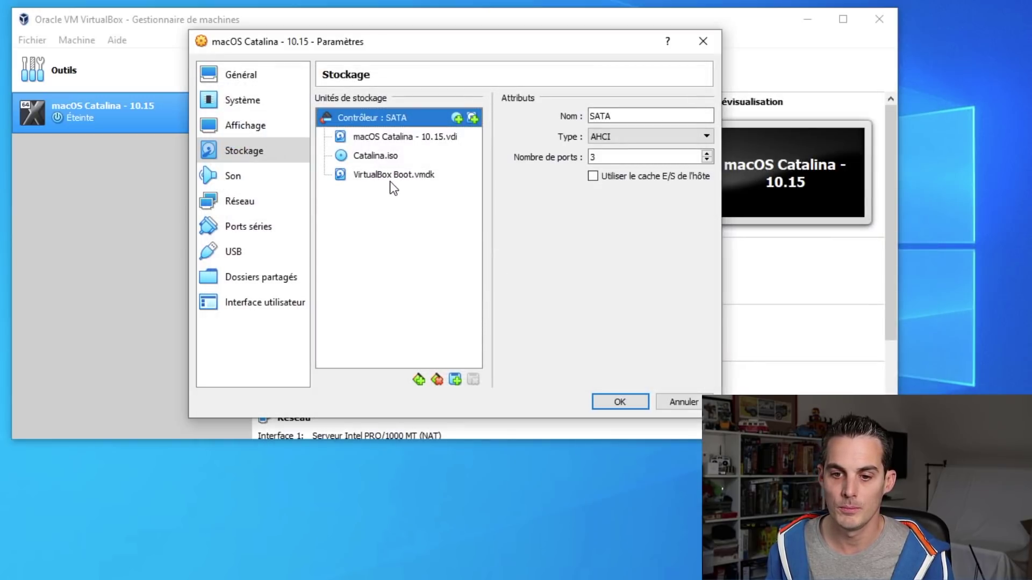
# Step: Check the attached VirtualBox Boot.vmdk disk and the SATA controller, and close the machine settings and VirtualBox
pyautogui.click(391, 179)
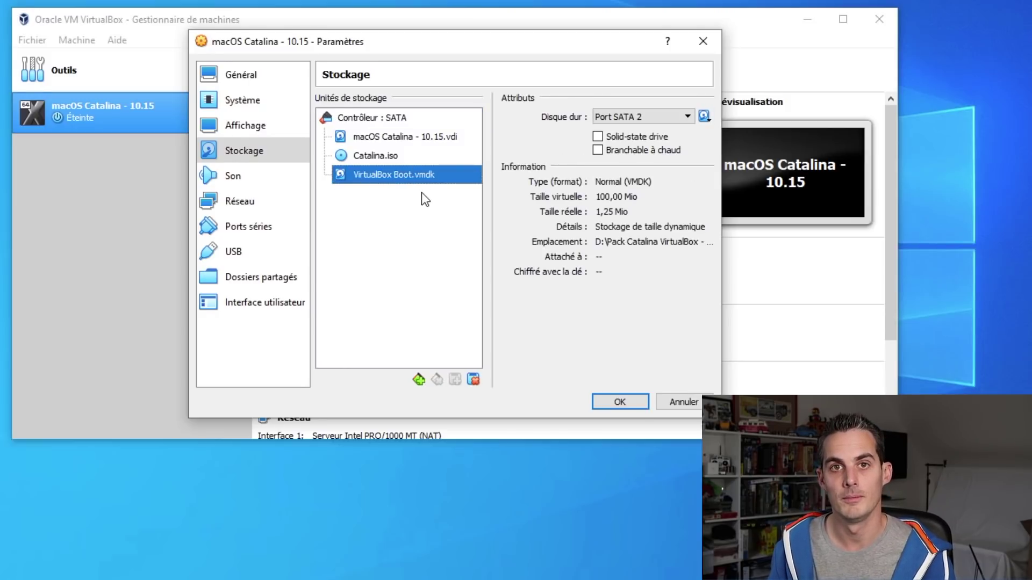
pyautogui.click(411, 120)
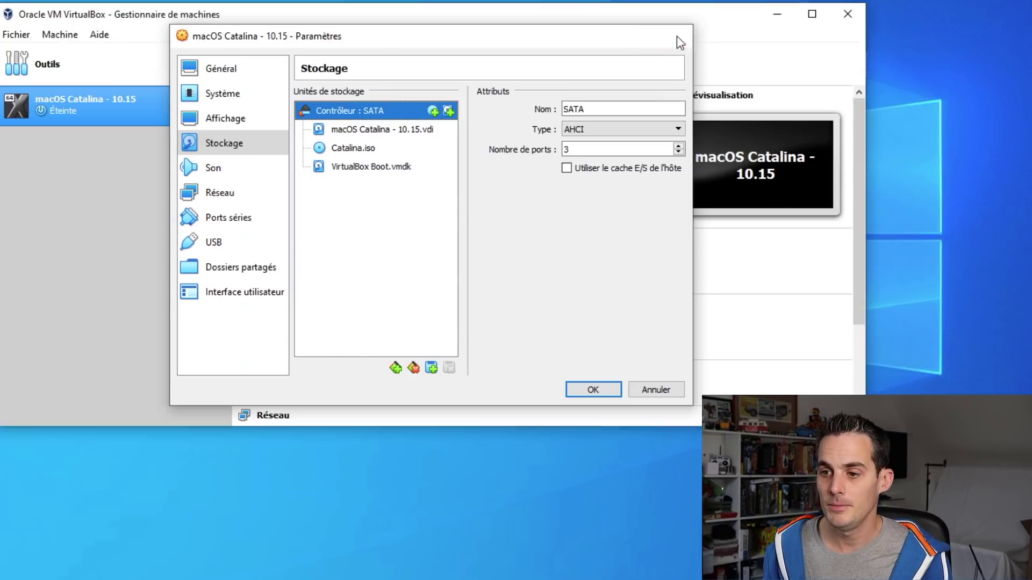
pyautogui.click(676, 36)
pyautogui.click(848, 14)
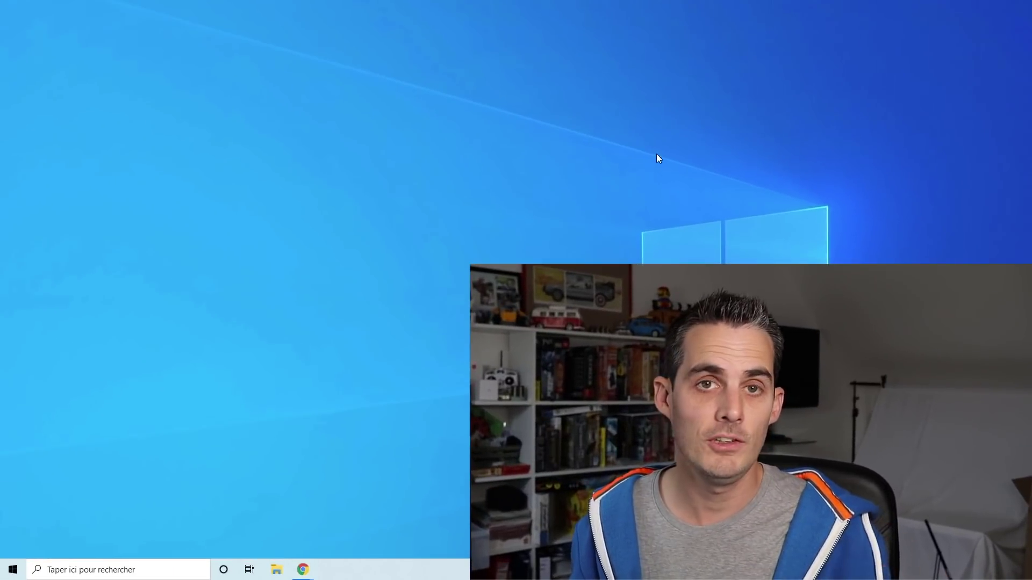
# Step: Open command.txt from the Pack Catalina VirtualBox folder on D: and fit its window so the command lines are readable
pyautogui.click(277, 570)
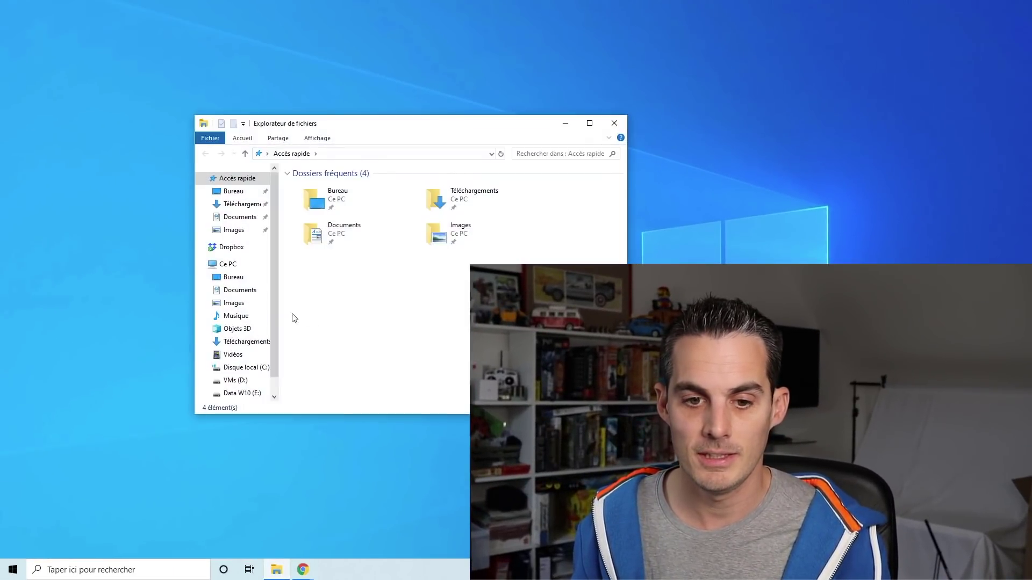
pyautogui.click(235, 381)
pyautogui.doubleClick(369, 198)
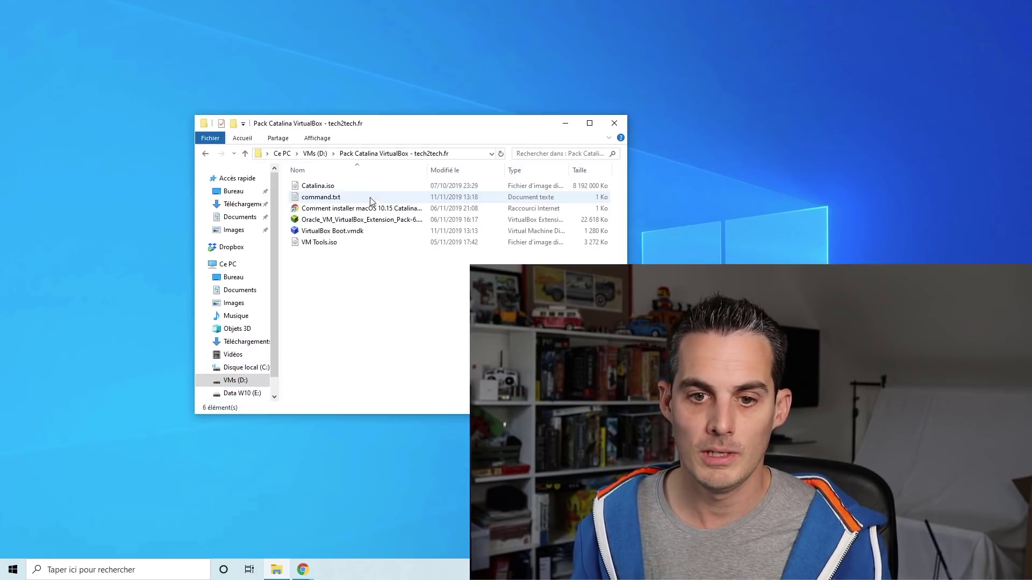
pyautogui.doubleClick(337, 198)
pyautogui.moveTo(727, 254); pyautogui.dragTo(175, 155)
pyautogui.click(435, 261)
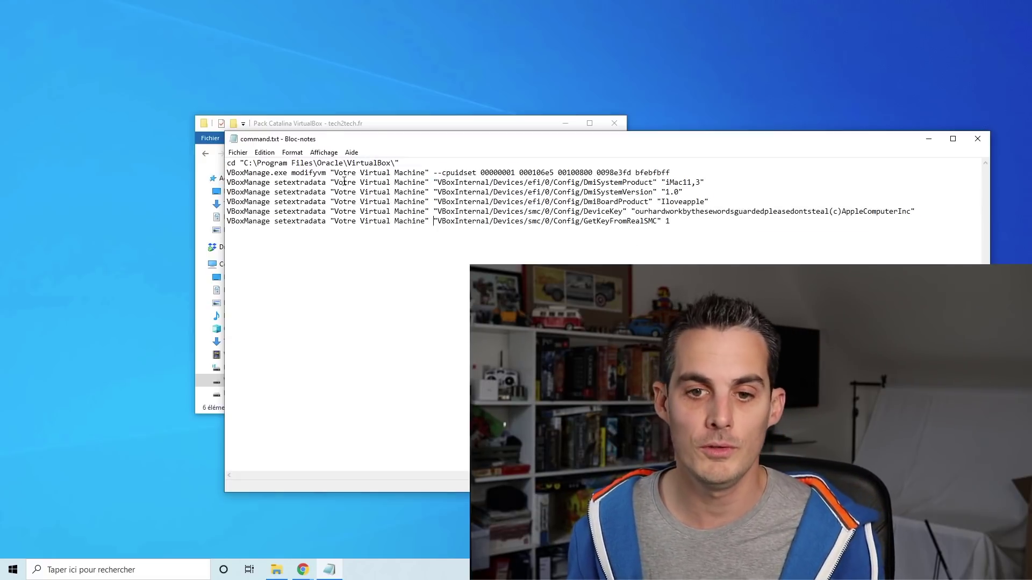
# Step: Copy the virtual machine name macOS Catalina - 10.15 from its folder inside VBox on D:
pyautogui.moveTo(336, 173); pyautogui.dragTo(547, 110)
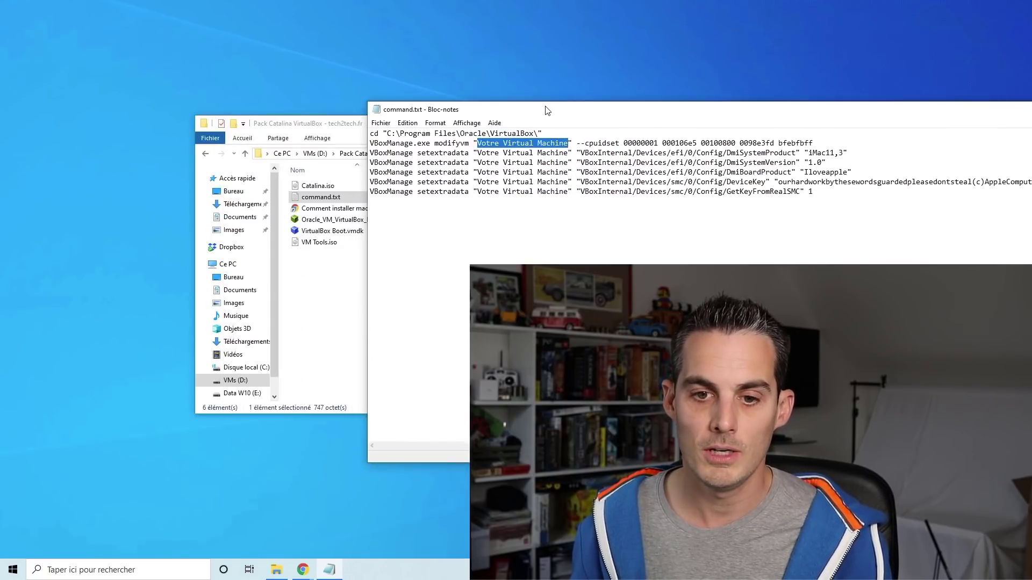
pyautogui.click(321, 288)
pyautogui.press('BackSpace')
pyautogui.doubleClick(329, 220)
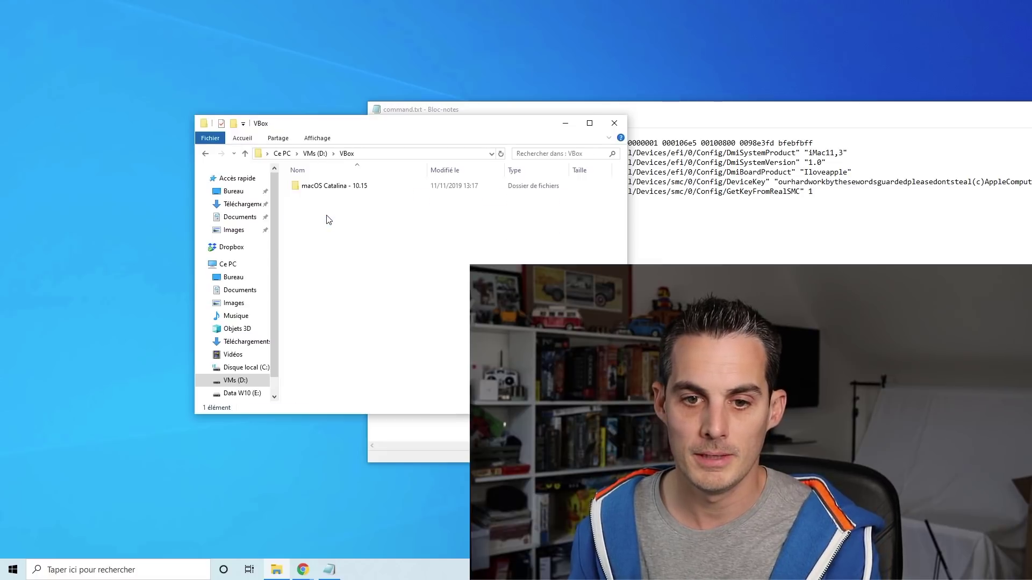
pyautogui.click(339, 188)
pyautogui.click(377, 186)
pyautogui.hotkey('ctrl', 'c')
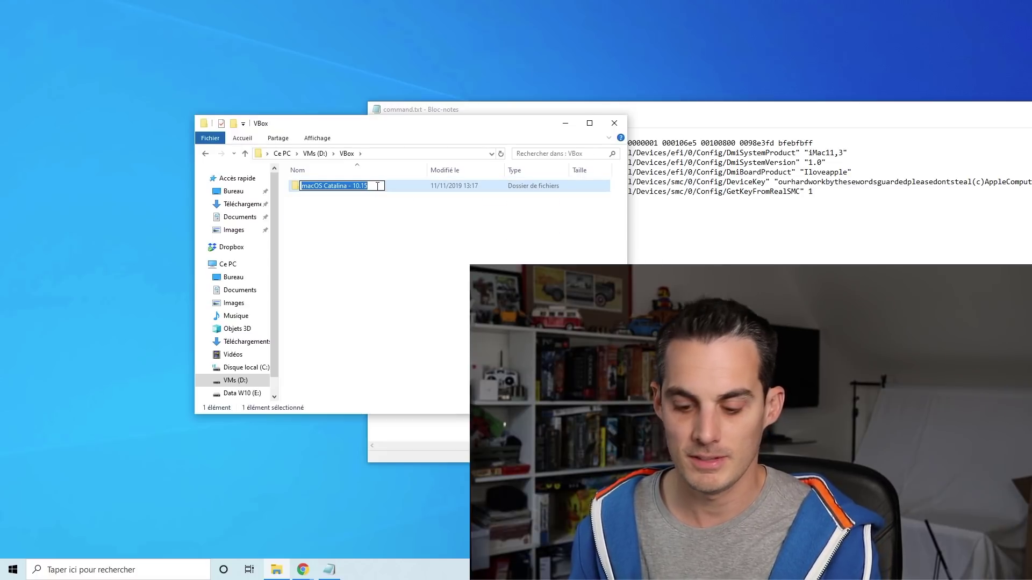
# Step: Replace every "Votre Virtual Machine" placeholder in command.txt with macOS Catalina - 10.15 and save the file
pyautogui.click(643, 153)
pyautogui.moveTo(569, 143); pyautogui.dragTo(478, 143)
pyautogui.hotkey('ctrl', 'v')
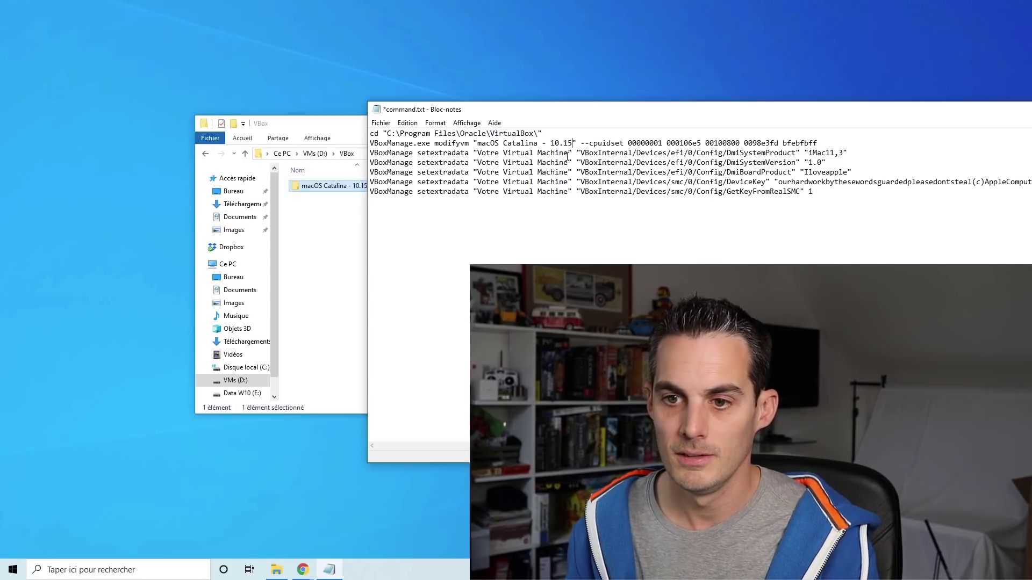
pyautogui.moveTo(570, 153); pyautogui.dragTo(477, 153)
pyautogui.hotkey('ctrl', 'v')
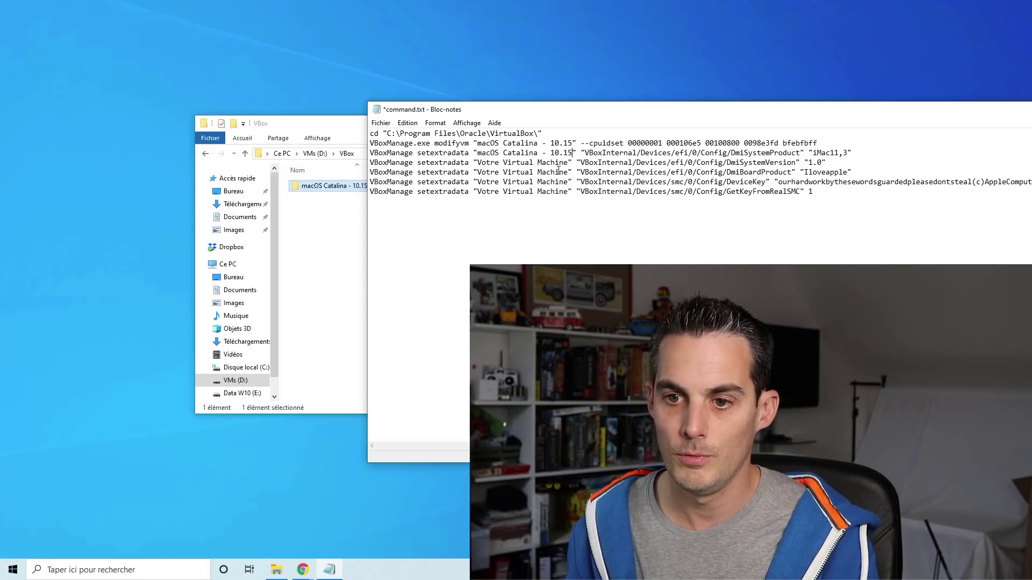
pyautogui.moveTo(569, 166); pyautogui.dragTo(478, 163)
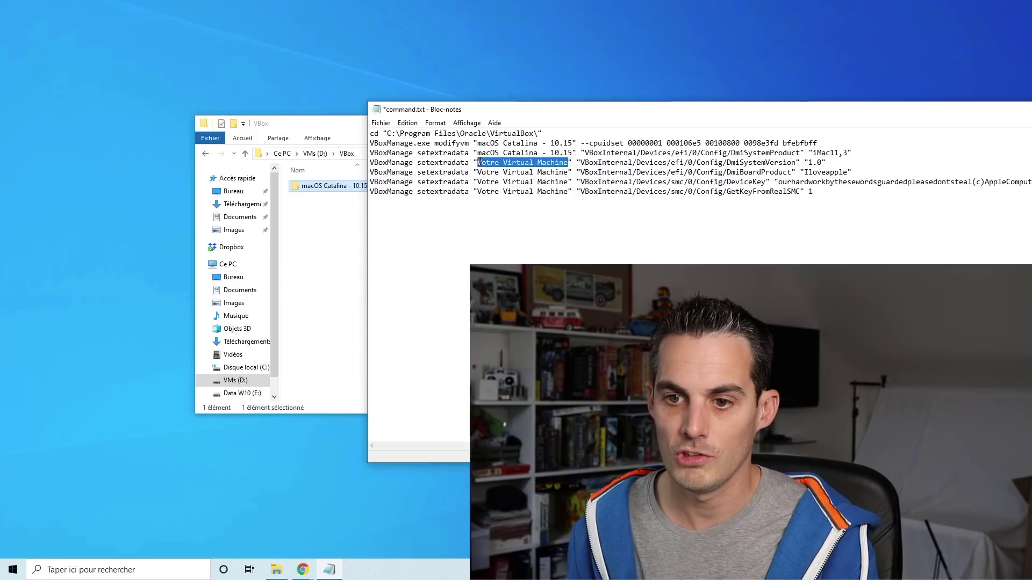
pyautogui.hotkey('ctrl', 'v')
pyautogui.moveTo(569, 172); pyautogui.dragTo(477, 192)
pyautogui.hotkey('ctrl', 'v')
pyautogui.hotkey('ctrl', 'v')
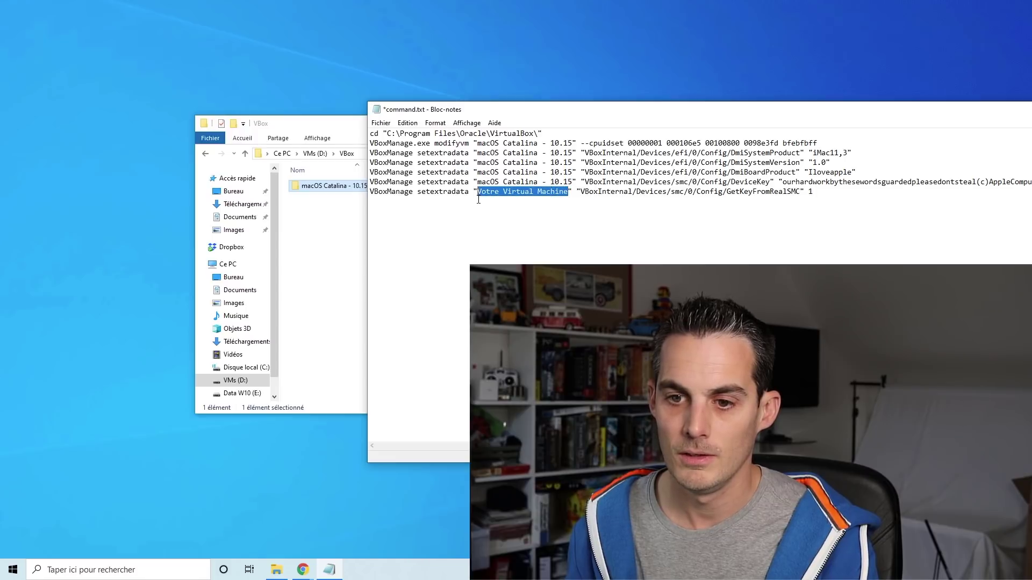
pyautogui.hotkey('ctrl', 'v')
pyautogui.hotkey('ctrl', 's')
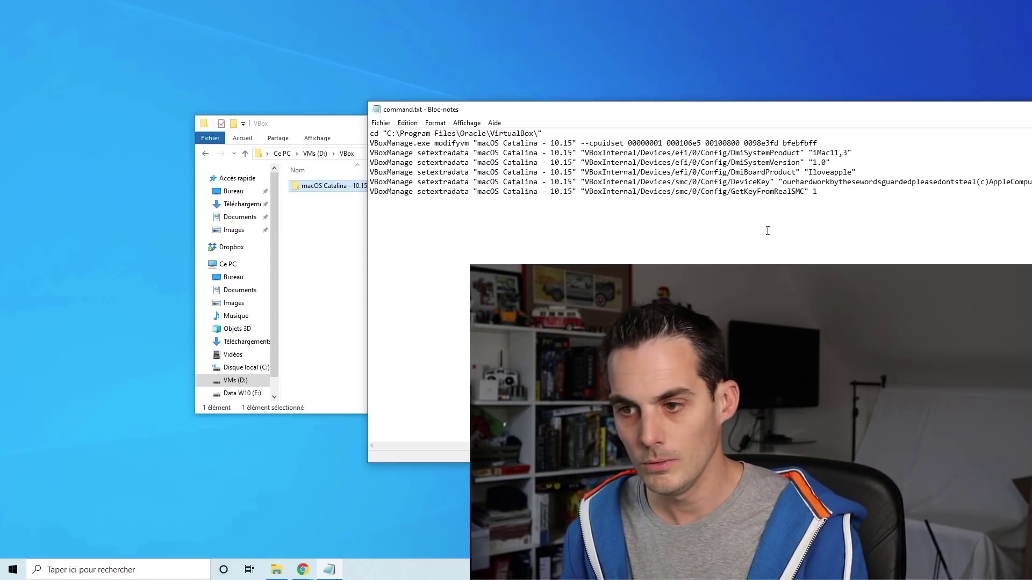
# Step: Copy all the commands in command.txt and open a Command Prompt as administrator
pyautogui.hotkey('ctrl', 'a')
pyautogui.press('super+c')
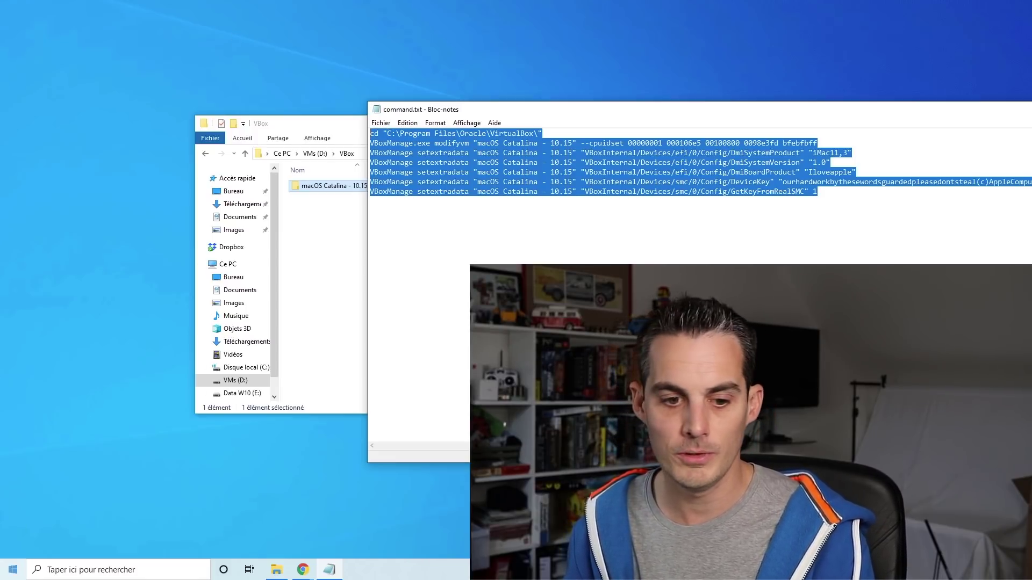
pyautogui.press('super')
pyautogui.write('cmd')
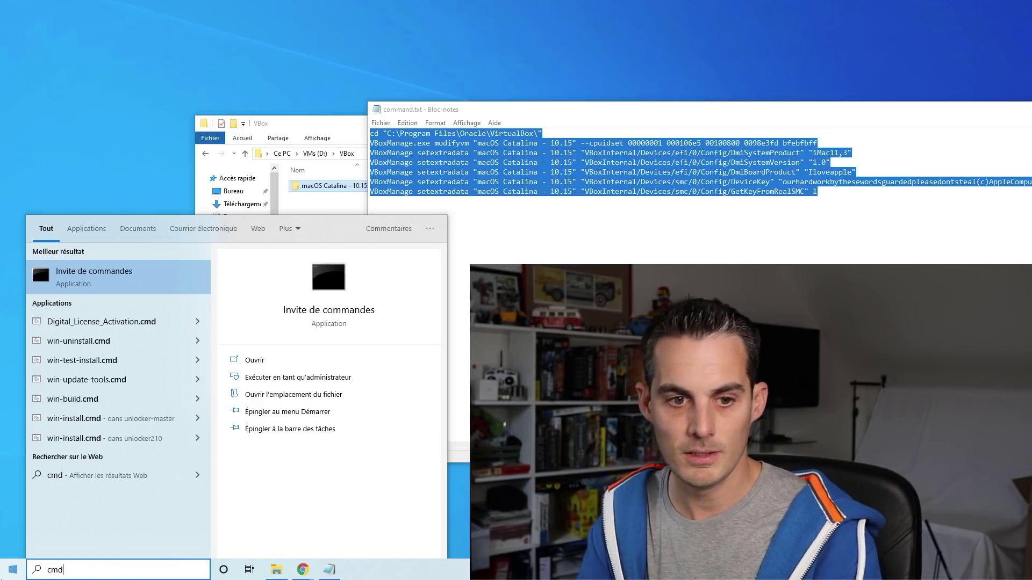
pyautogui.rightClick(63, 287)
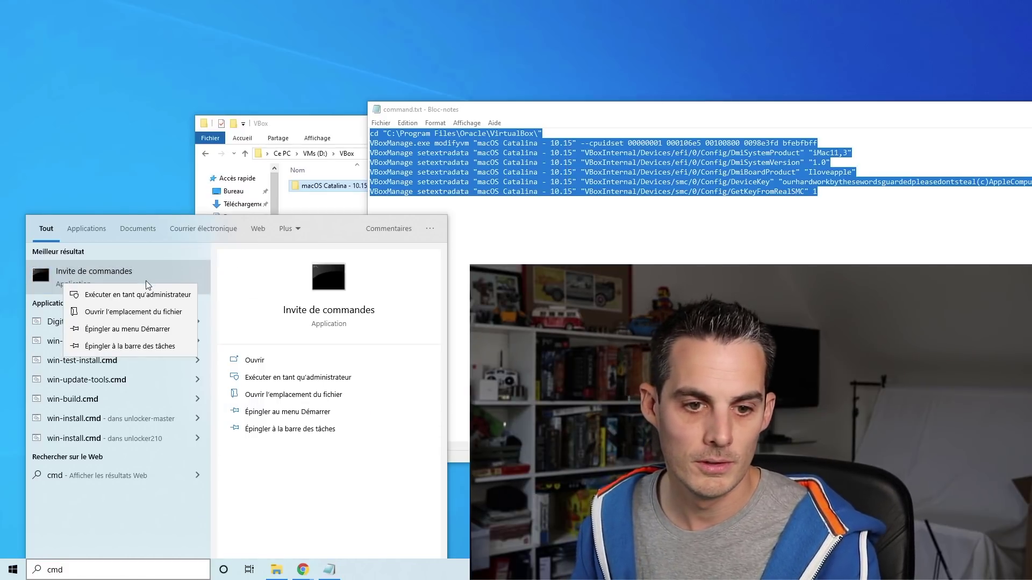
pyautogui.click(150, 299)
pyautogui.rightClick(66, 285)
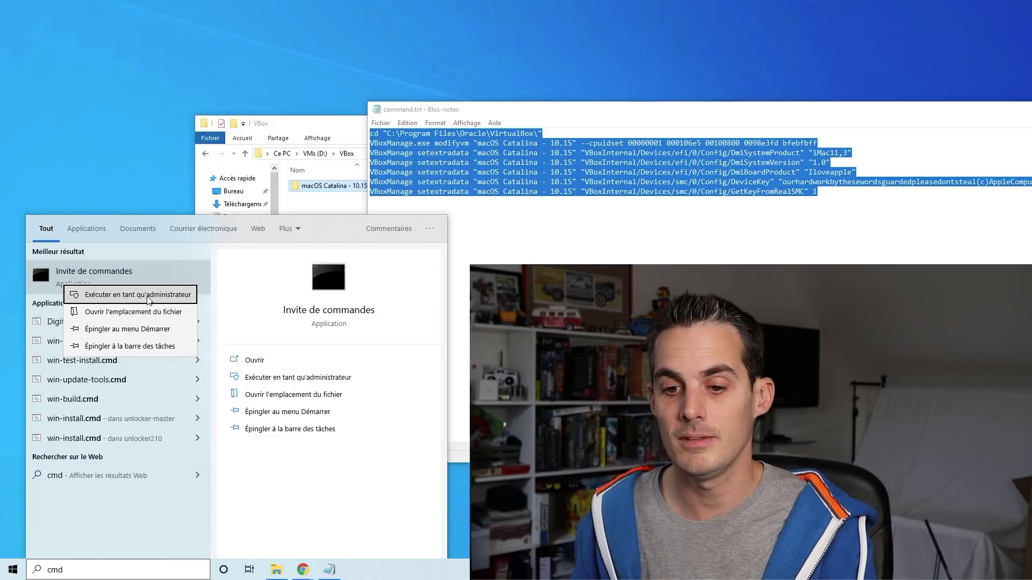
pyautogui.click(107, 293)
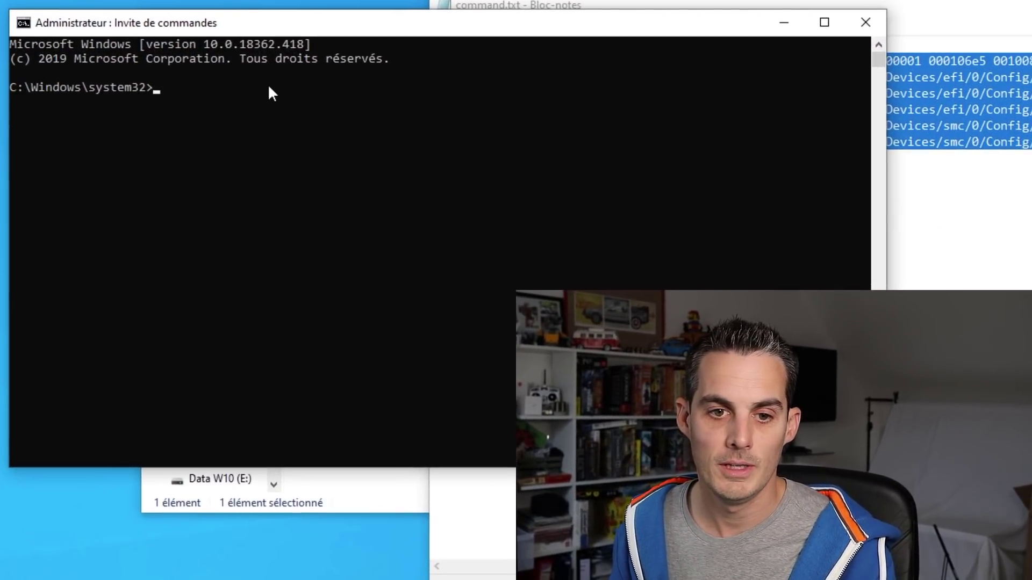
# Step: Paste the copied VBoxManage commands into the administrator Command Prompt and run them all, including the last line
pyautogui.click(24, 22)
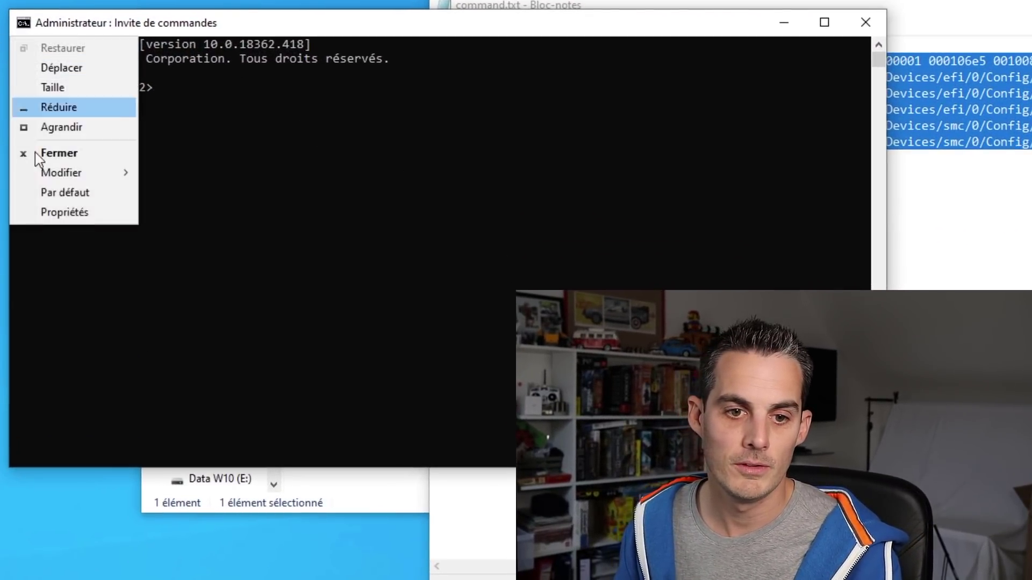
pyautogui.moveTo(69, 172)
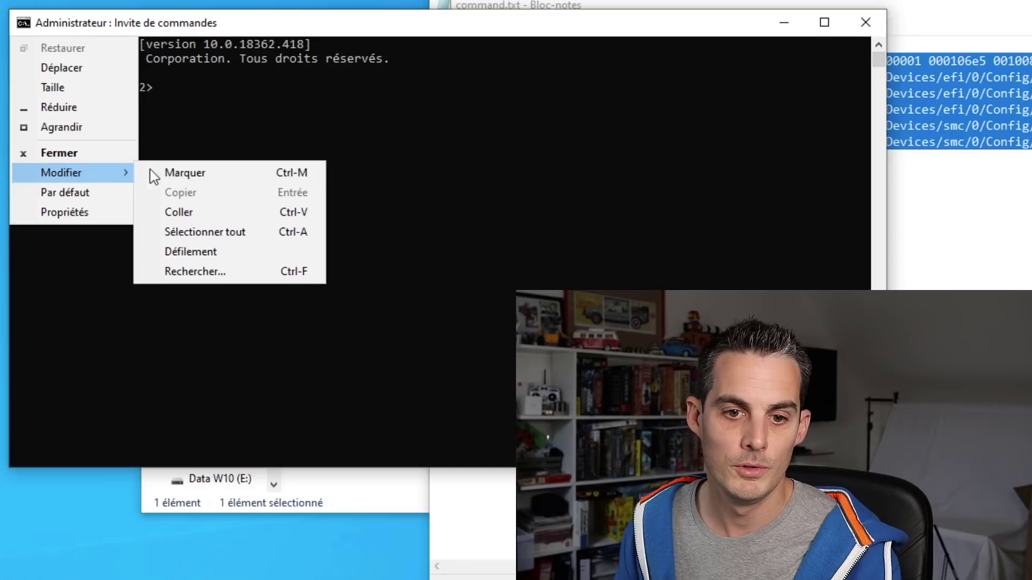
pyautogui.click(214, 212)
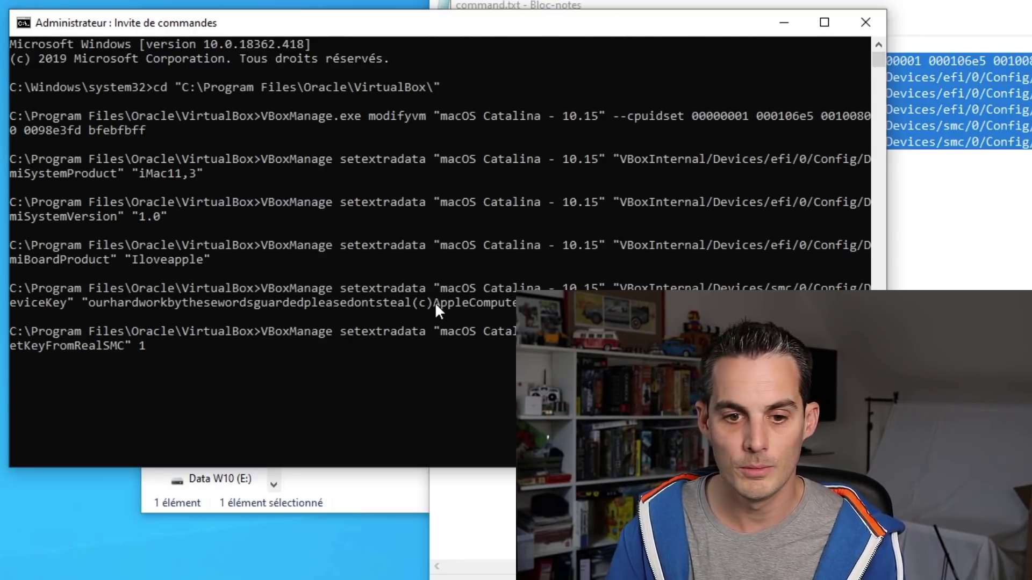
pyautogui.press('Return')
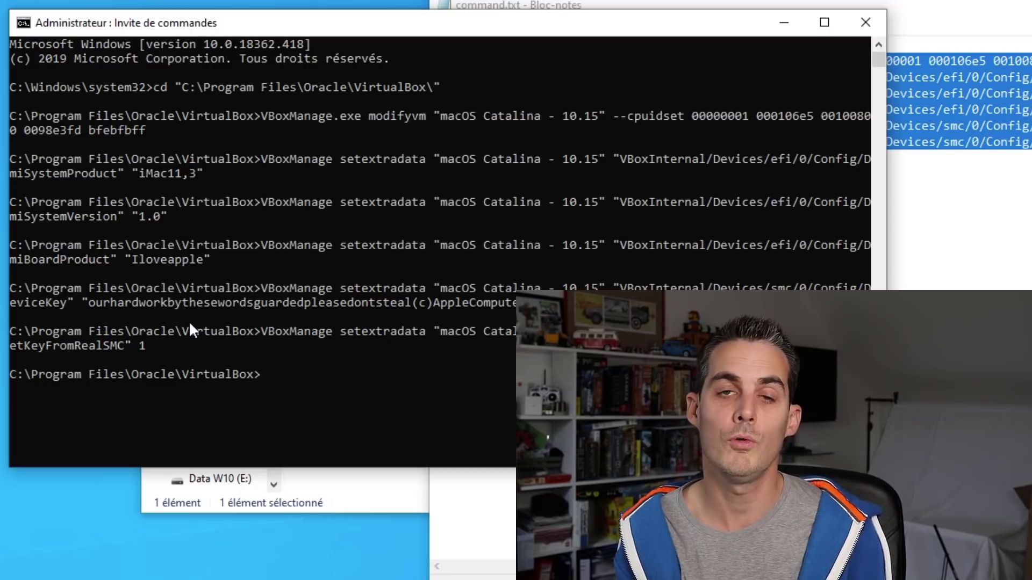
# Step: Close the Command Prompt, the command.txt file and the VBox folder window
pyautogui.click(865, 22)
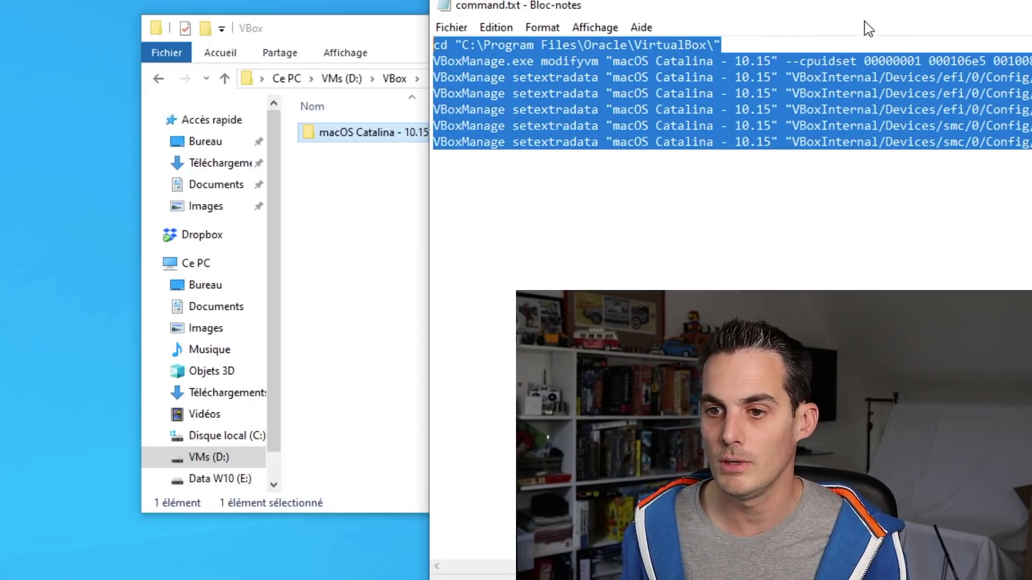
pyautogui.click(1031, 46)
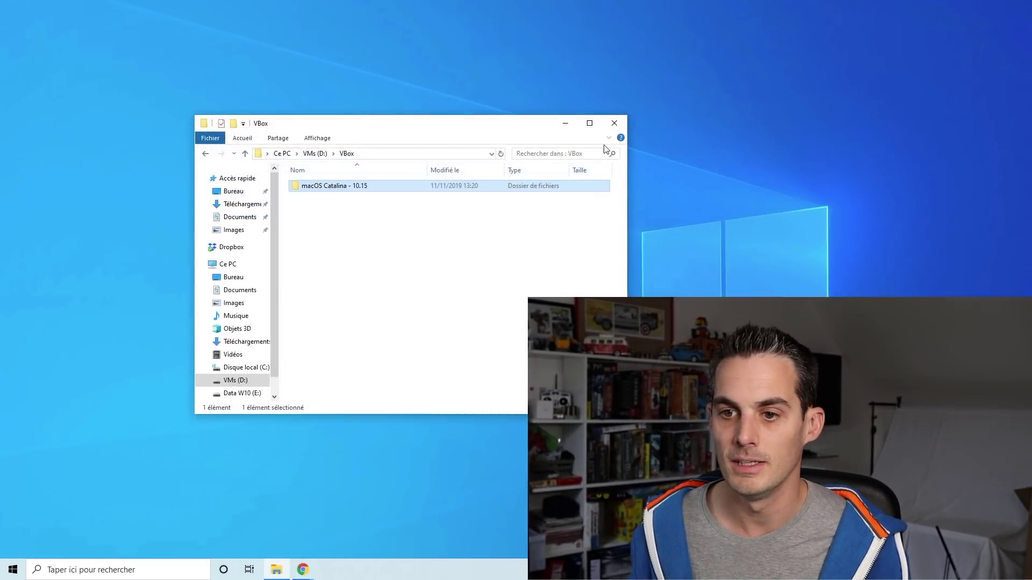
pyautogui.click(625, 128)
# Step: Search for Oracle VM VirtualBox and launch it
pyautogui.click(13, 570)
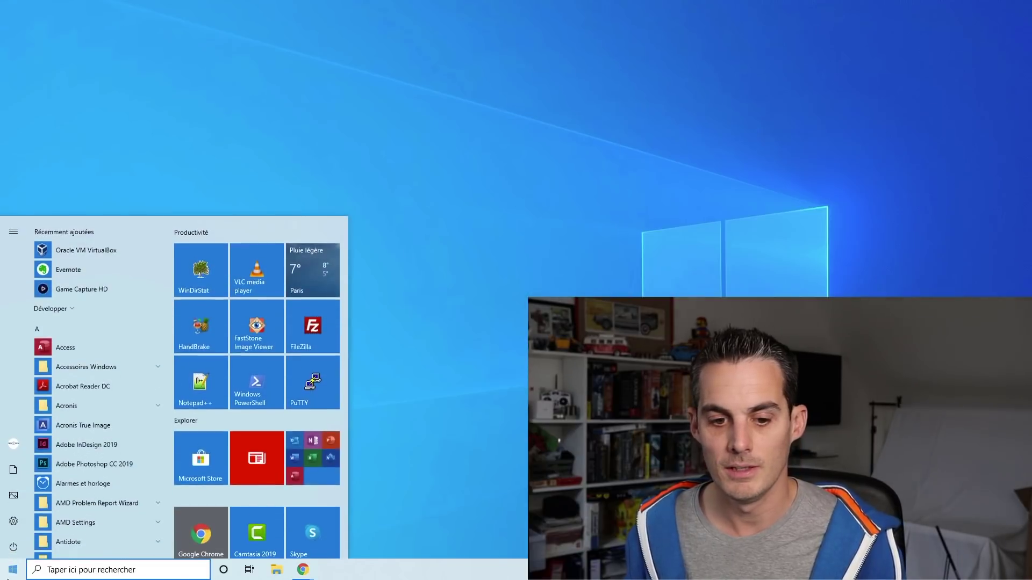
pyautogui.write('vmwa')
pyautogui.press('BackSpace')
pyautogui.press('BackSpace')
pyautogui.press('BackSpace')
pyautogui.press('BackSpace')
pyautogui.write('vi')
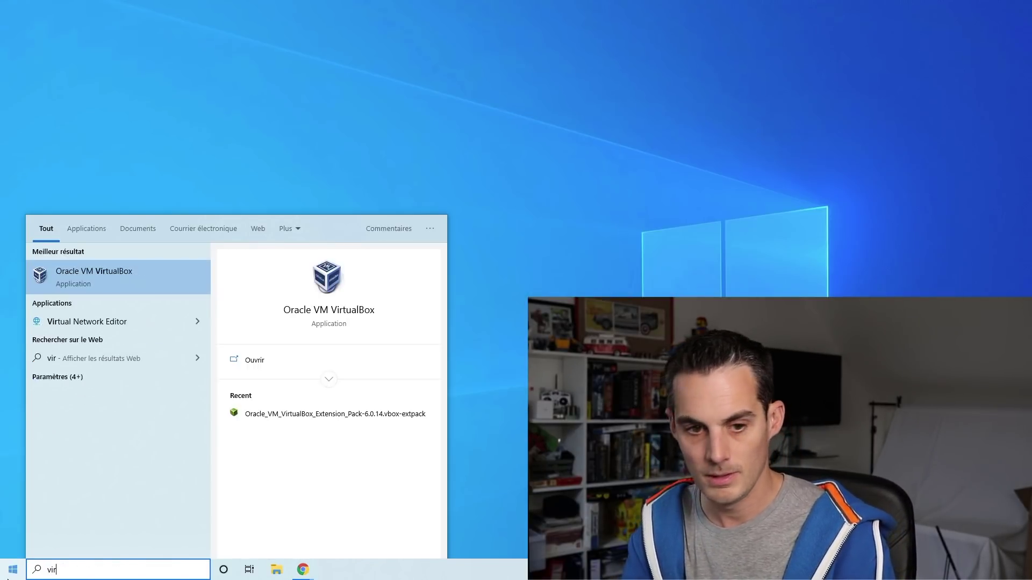
pyautogui.press('Return')
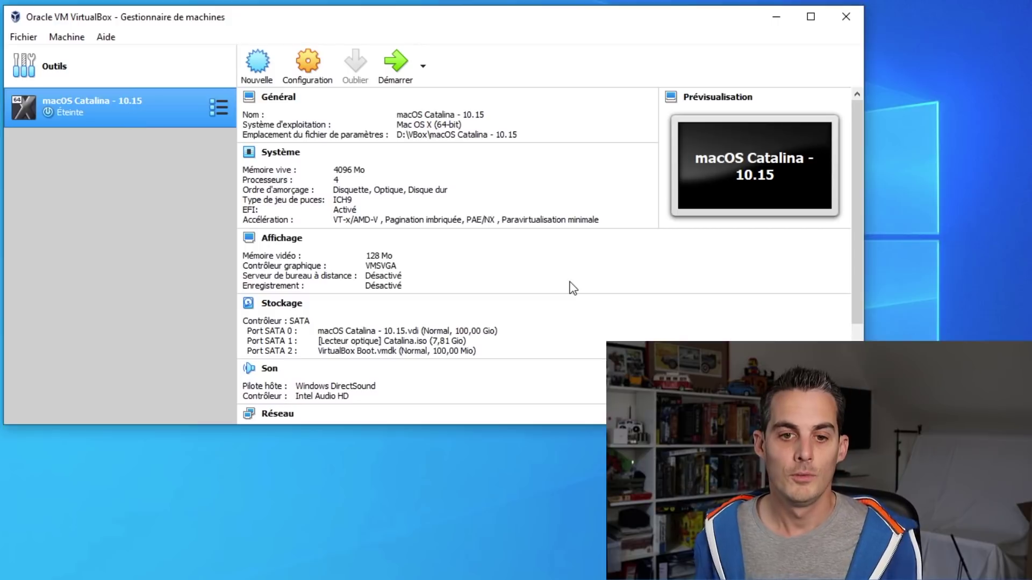
# Step: Start the macOS Catalina - 10.15 virtual machine
pyautogui.rightClick(65, 112)
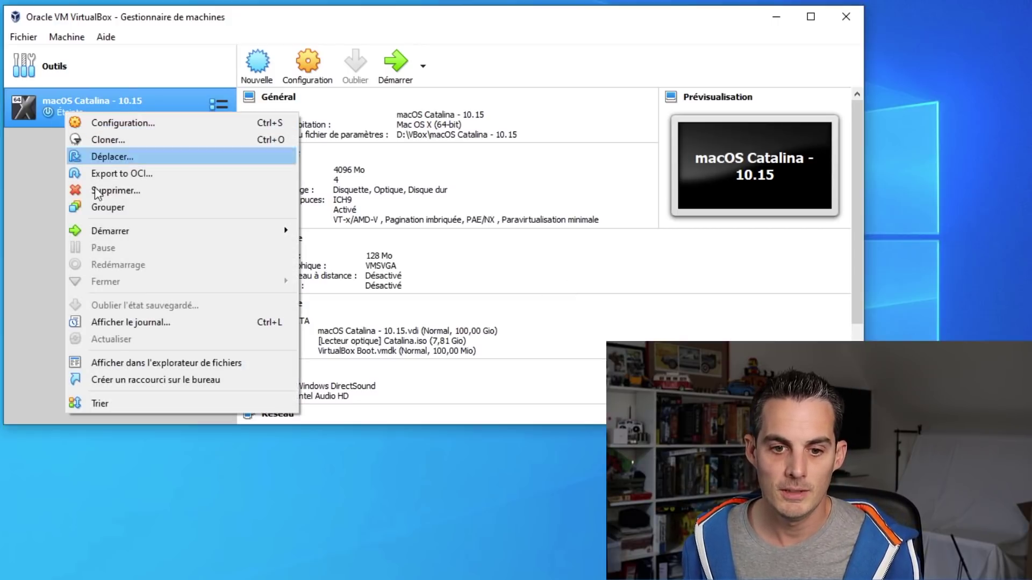
pyautogui.click(417, 46)
pyautogui.click(397, 63)
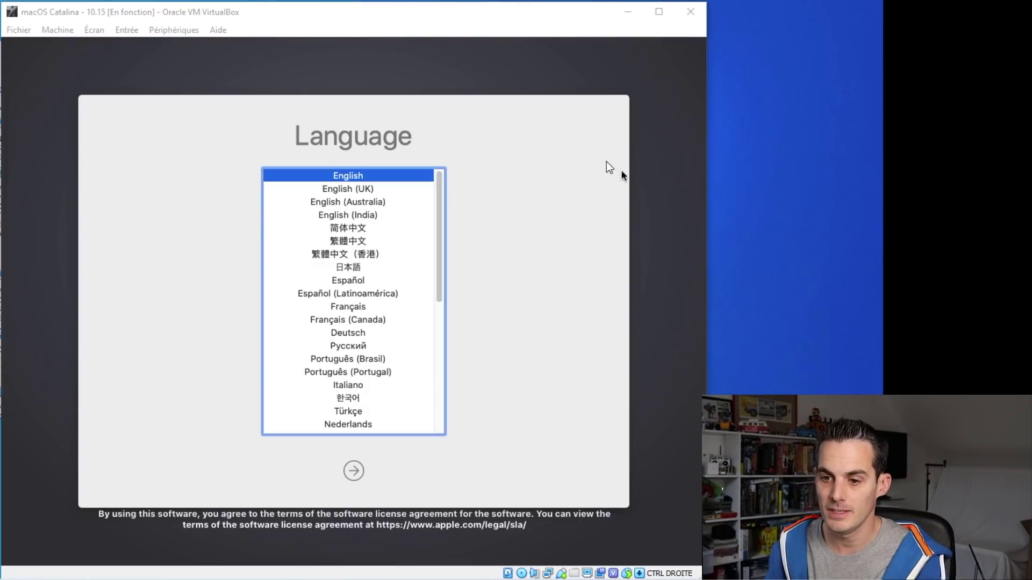
# Step: Choose Français as the macOS installer language and continue to the macOS utilities
pyautogui.click(534, 218)
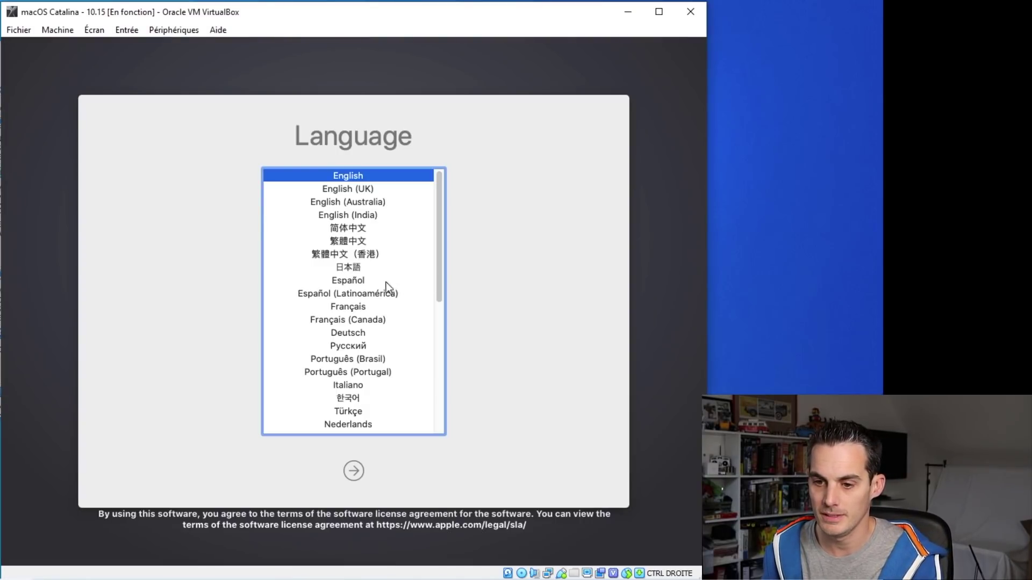
pyautogui.moveTo(442, 240); pyautogui.dragTo(438, 274)
pyautogui.click(359, 237)
pyautogui.click(348, 473)
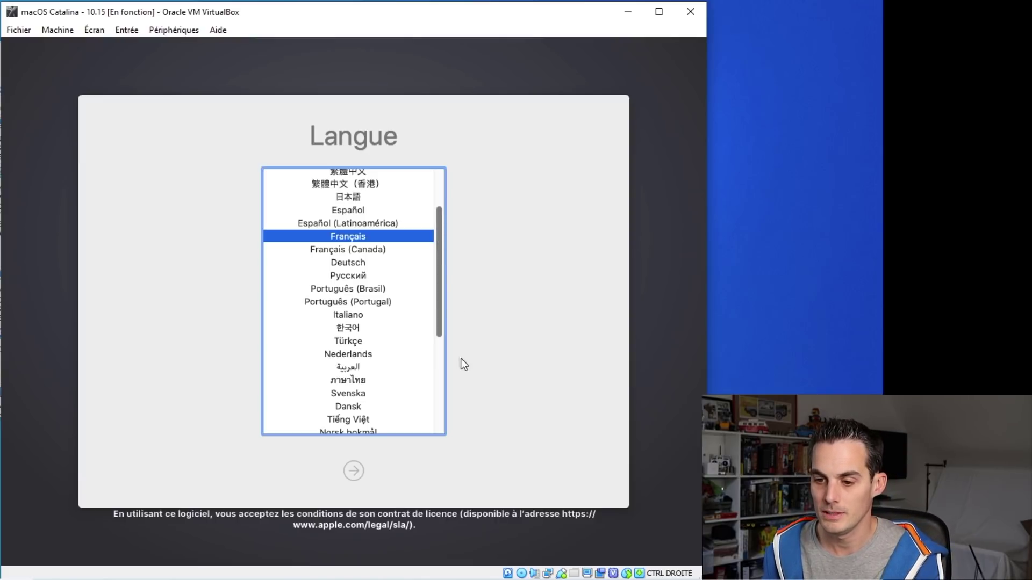
pyautogui.click(353, 472)
# Step: Erase VBOX HARDDISK Media with Disk Utility, naming it macOS Catalina with Mac OS étendu (journalisé) and Table de partition GUID, and close the utility
pyautogui.click(345, 293)
pyautogui.click(518, 372)
pyautogui.click(112, 204)
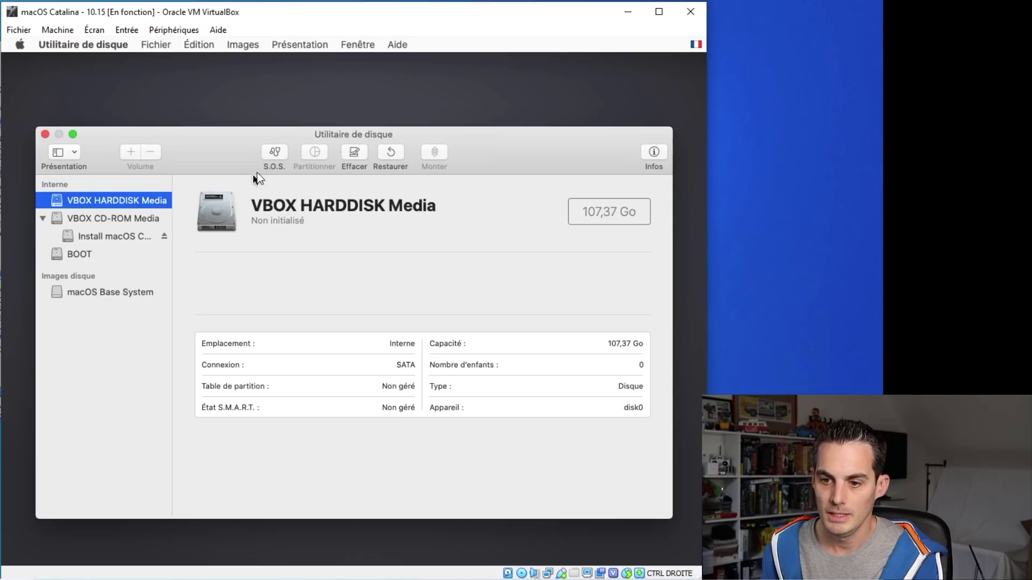
pyautogui.click(353, 156)
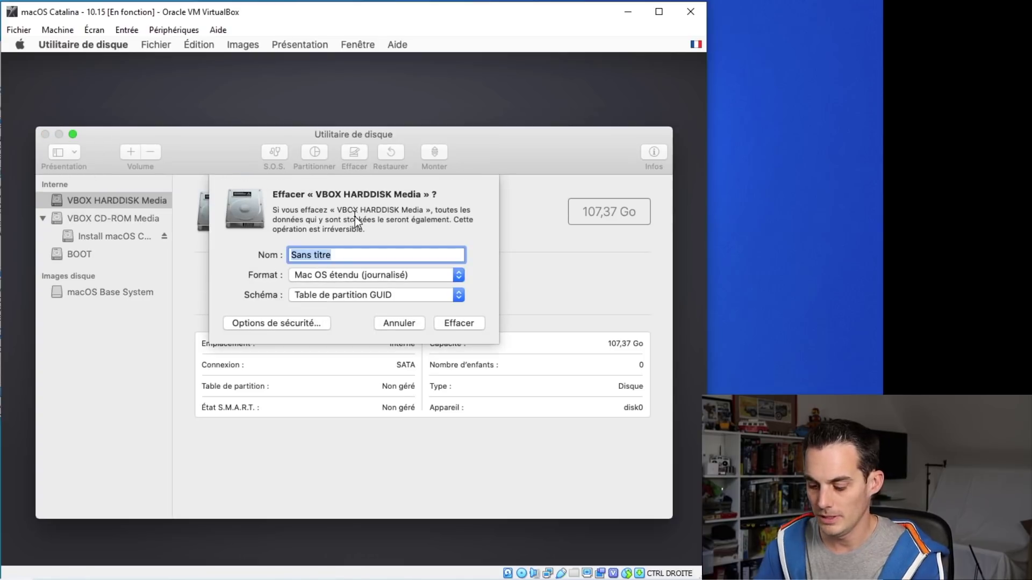
pyautogui.write('Mac')
pyautogui.press('BackSpace')
pyautogui.press('BackSpace')
pyautogui.press('BackSpace')
pyautogui.write('macOS Catalina')
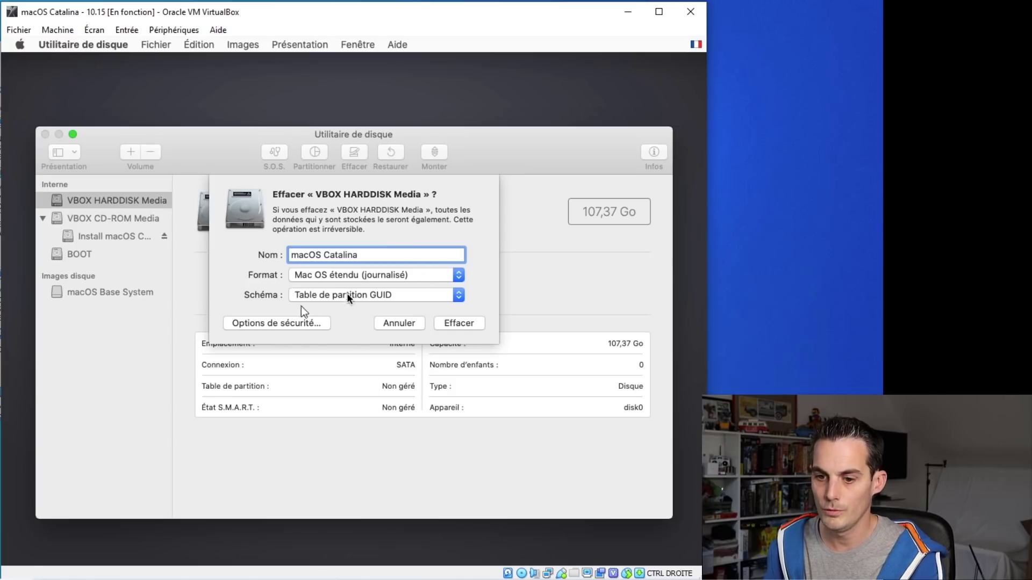
pyautogui.click(461, 324)
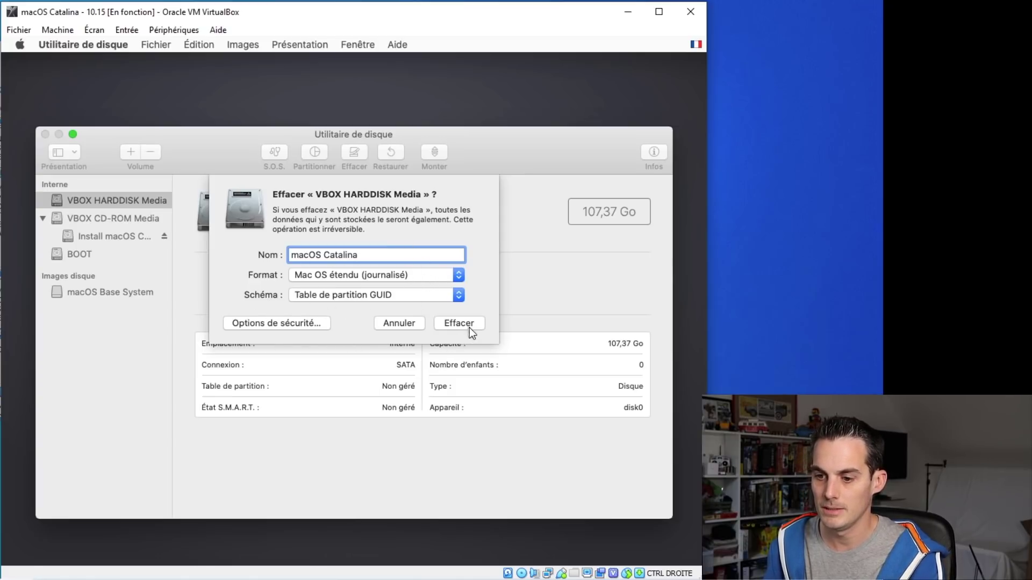
pyautogui.click(477, 261)
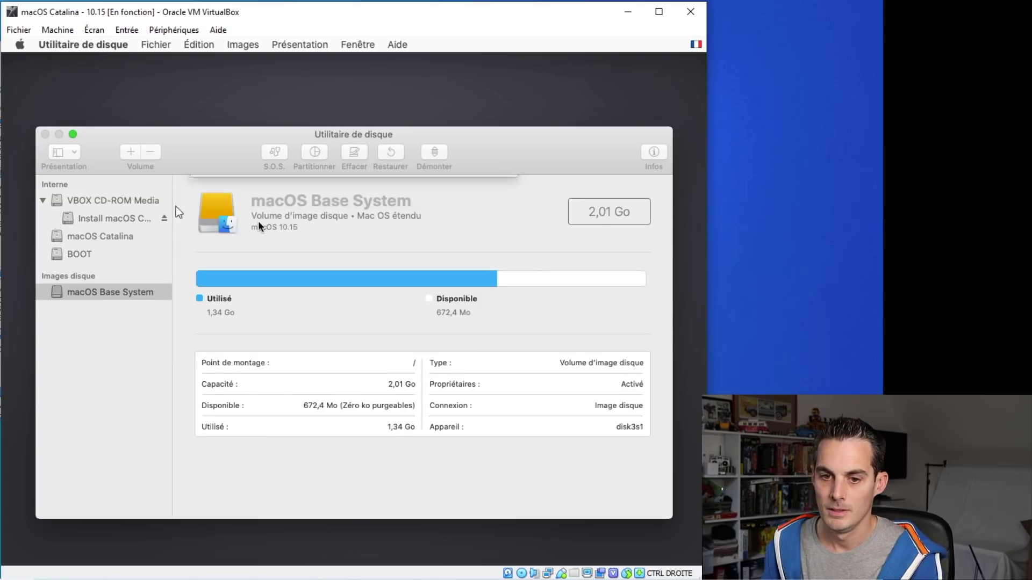
pyautogui.click(45, 134)
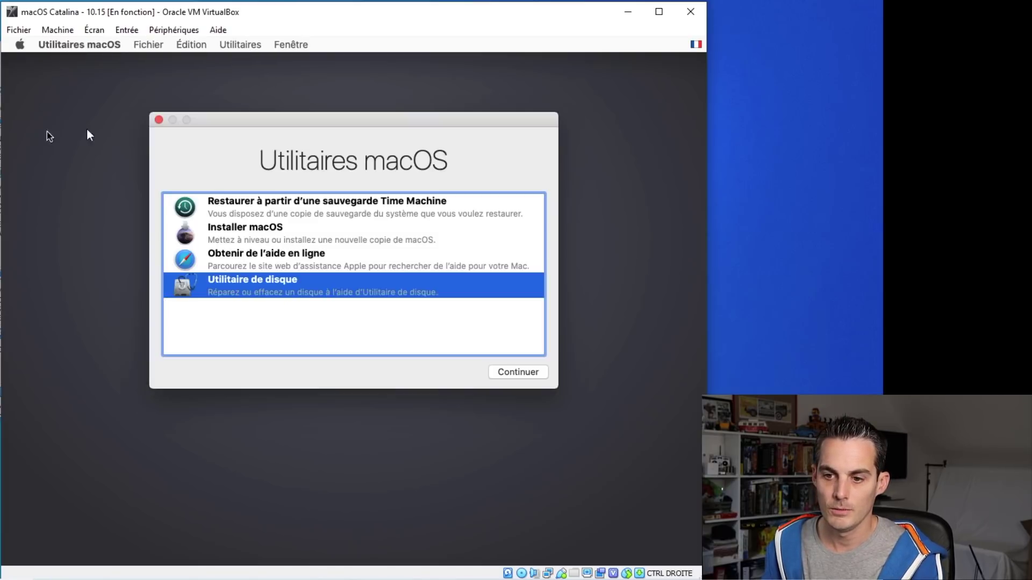
# Step: Start the macOS installation, accept the licence agreement and install onto the macOS Catalina disk
pyautogui.click(278, 237)
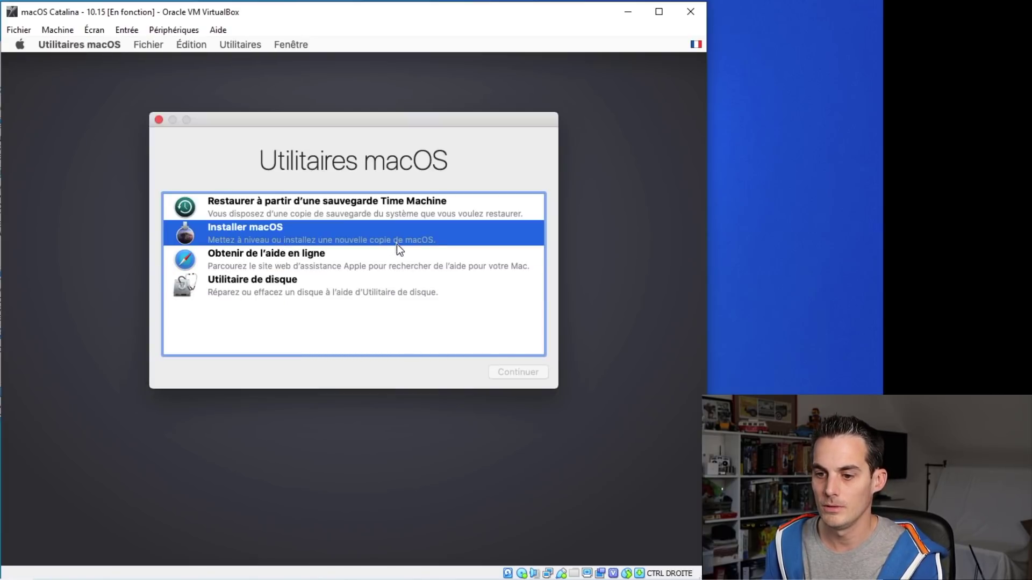
pyautogui.click(516, 372)
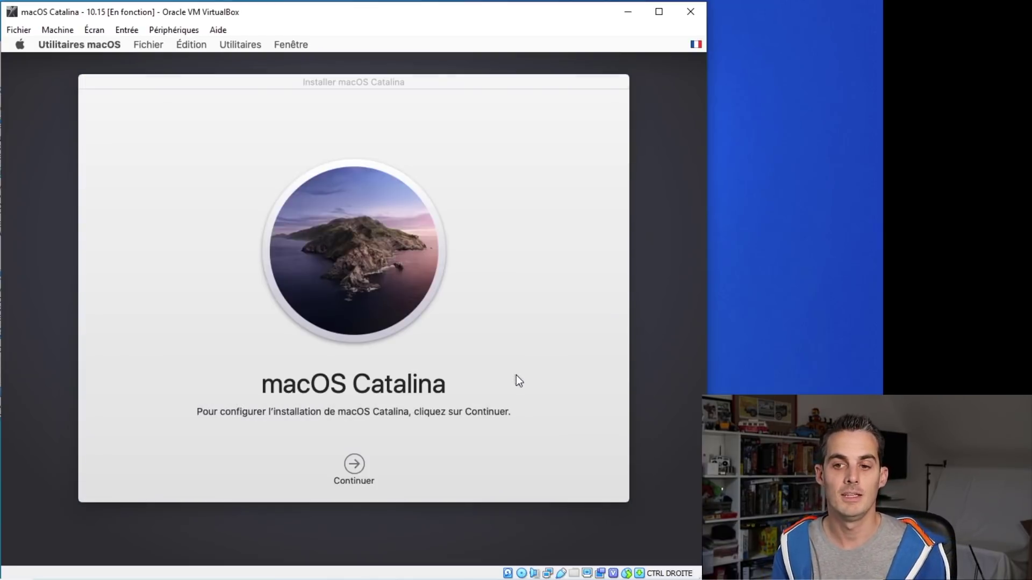
pyautogui.click(355, 464)
pyautogui.click(383, 465)
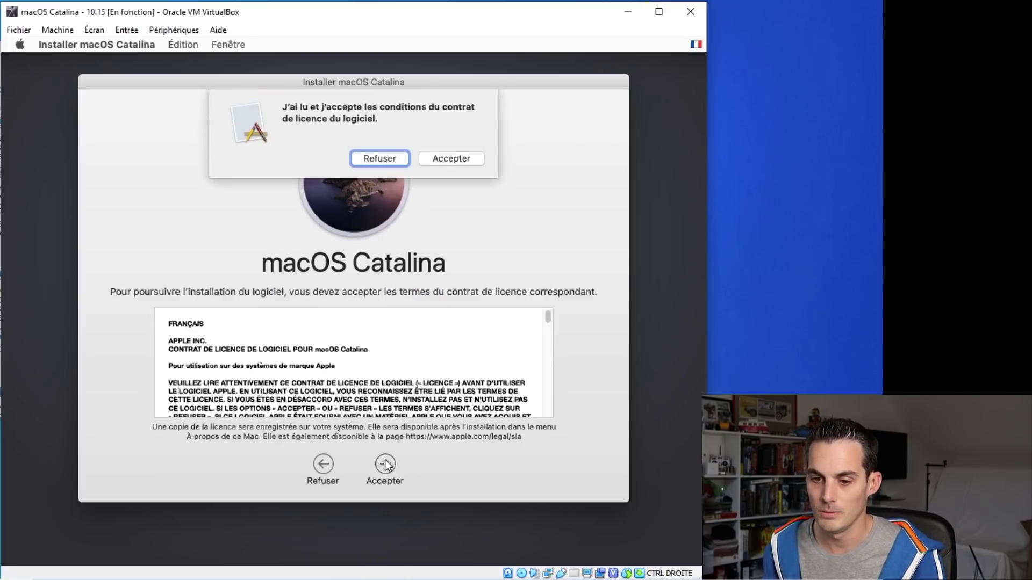
pyautogui.click(464, 159)
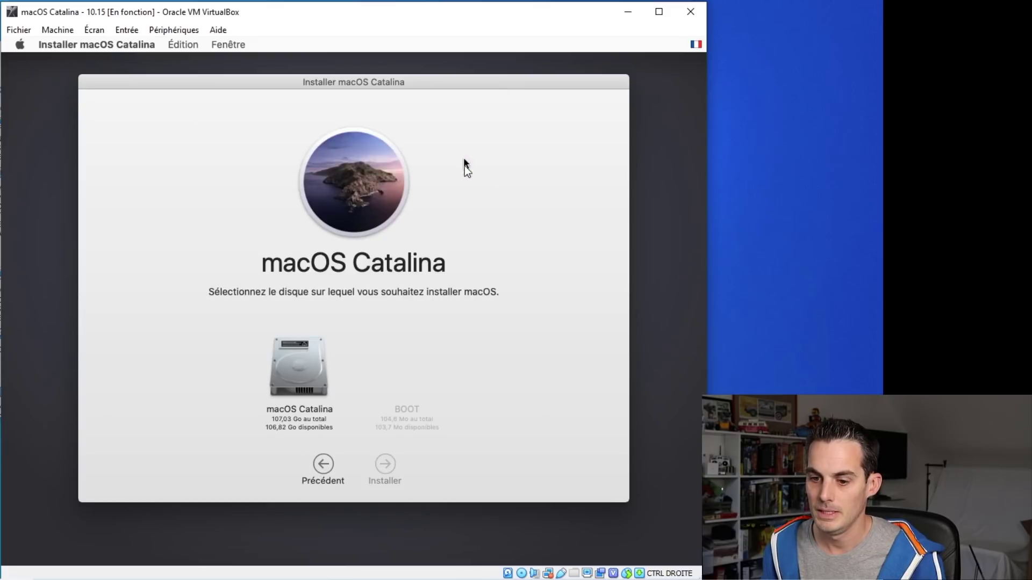
pyautogui.click(314, 363)
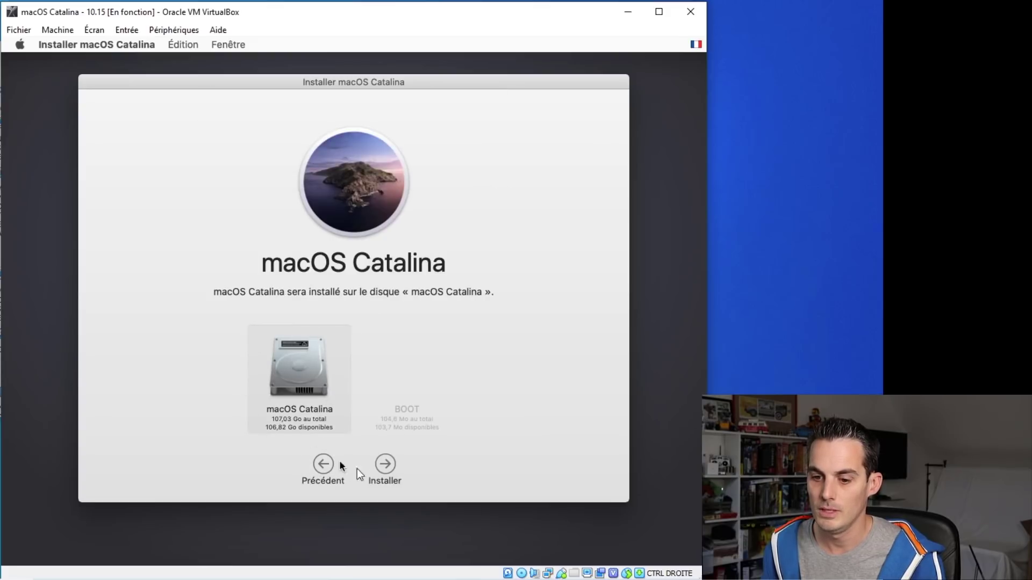
pyautogui.click(386, 463)
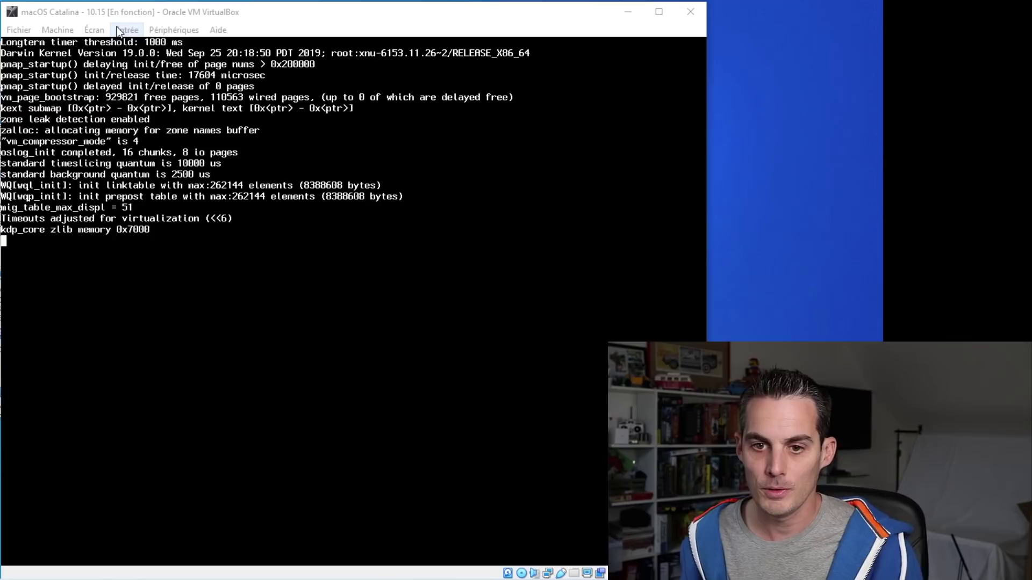
# Step: Close the macOS Catalina - 10.15 machine window and power off the virtual machine
pyautogui.click(179, 214)
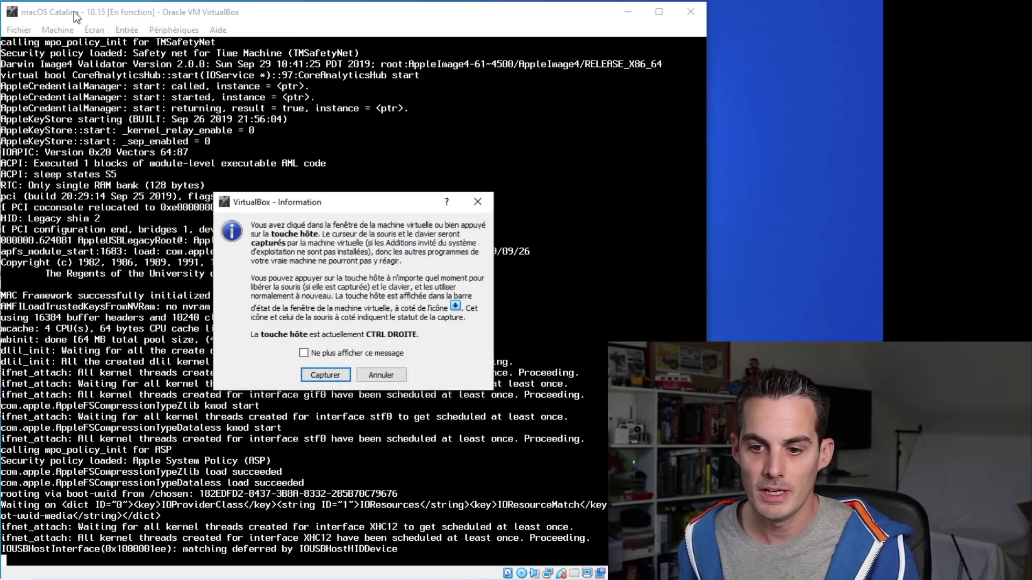
pyautogui.click(325, 375)
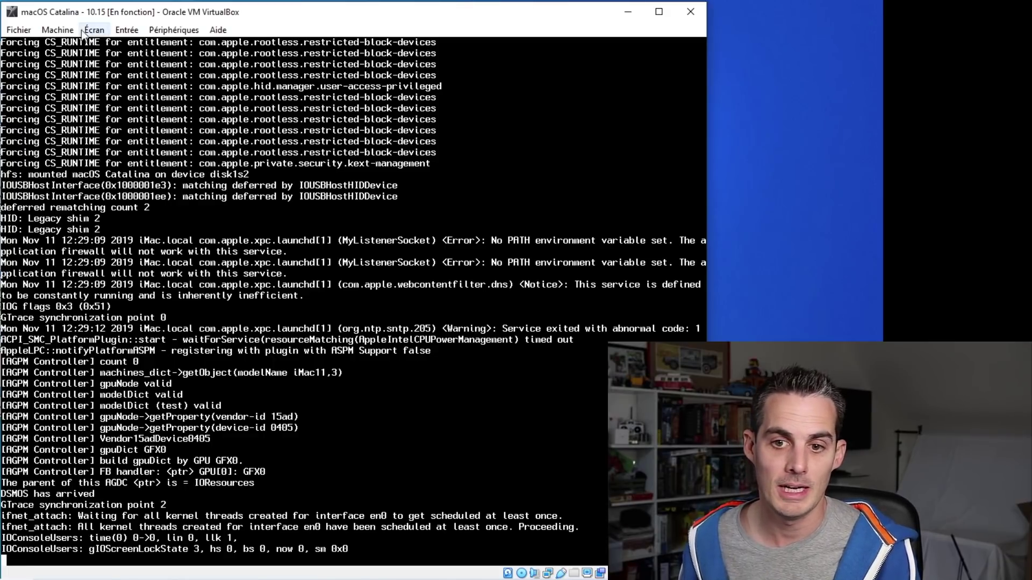
pyautogui.click(57, 29)
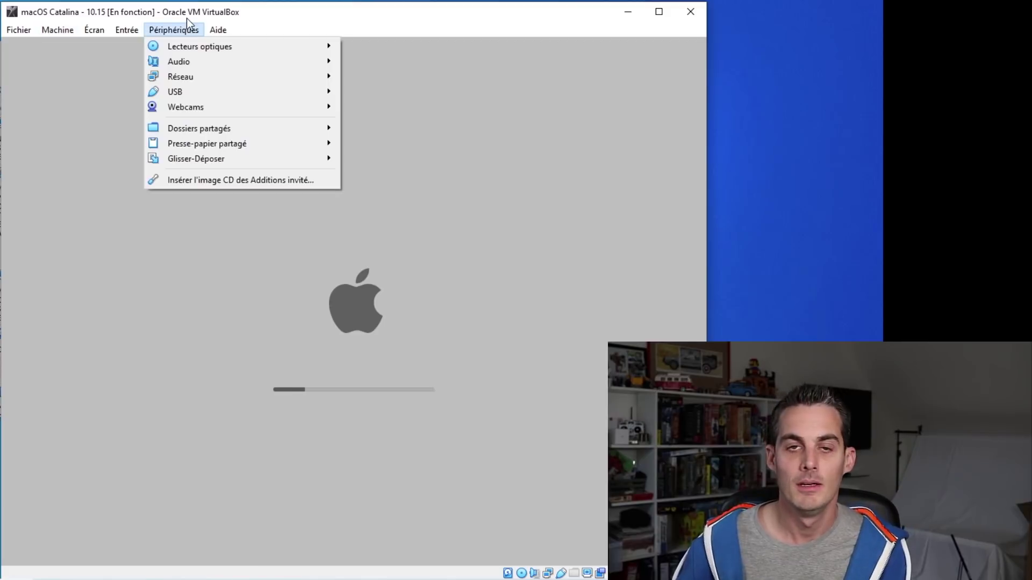
pyautogui.click(200, 10)
pyautogui.click(690, 11)
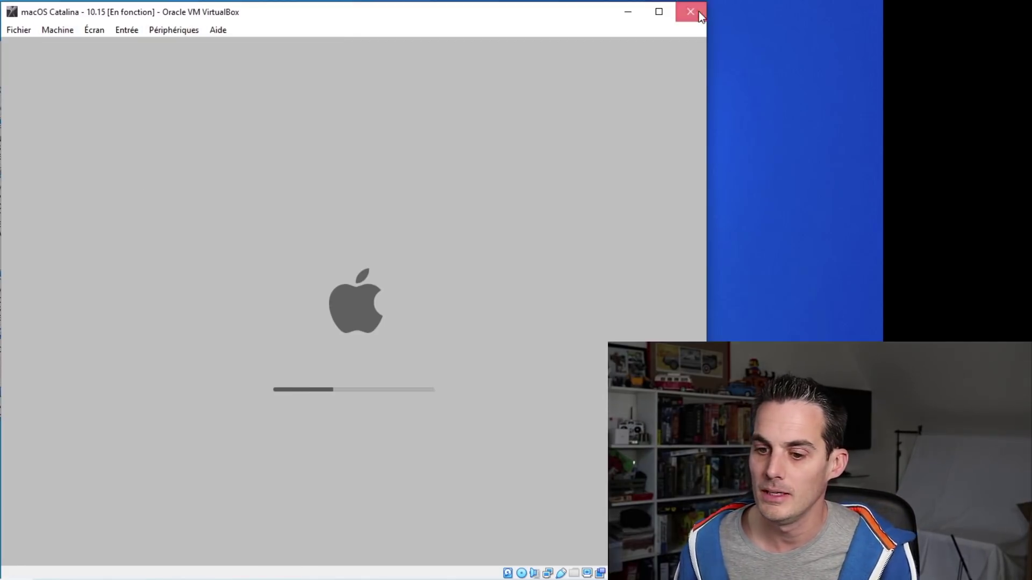
pyautogui.click(365, 315)
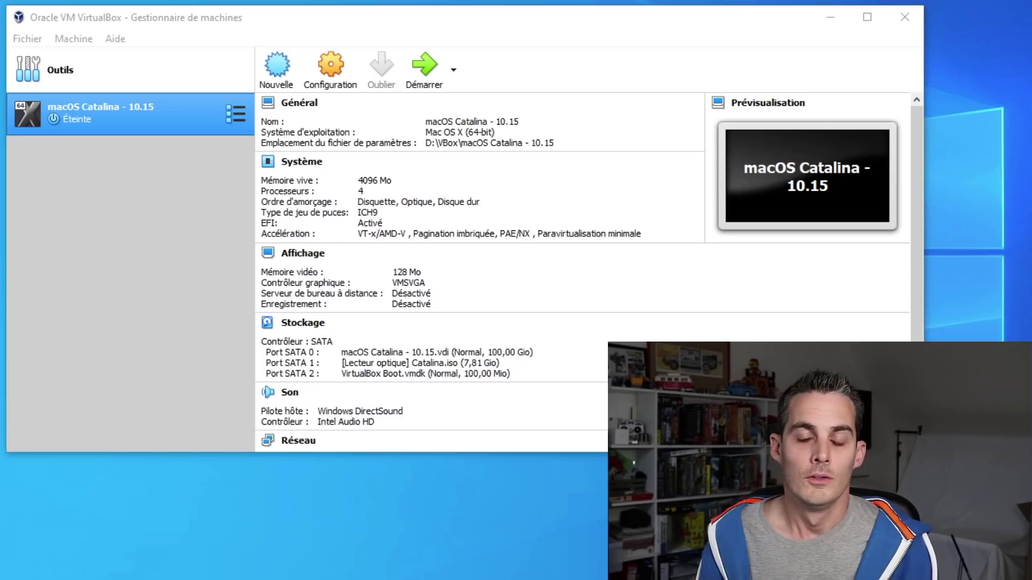
# Step: Remove the Catalina.iso optical drive from the virtual machine's storage settings and save the change
pyautogui.rightClick(97, 118)
pyautogui.click(150, 131)
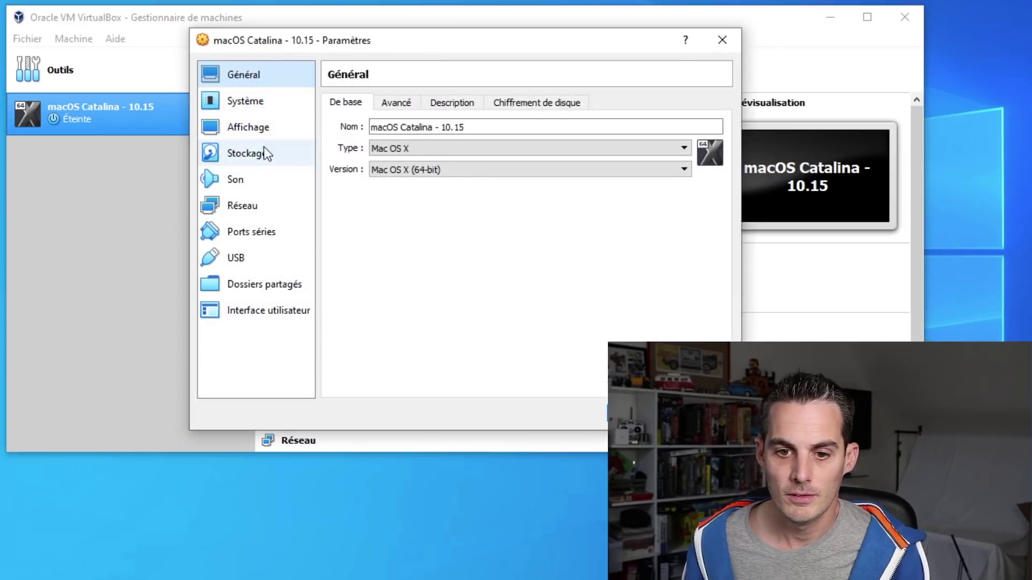
pyautogui.click(256, 149)
pyautogui.click(393, 159)
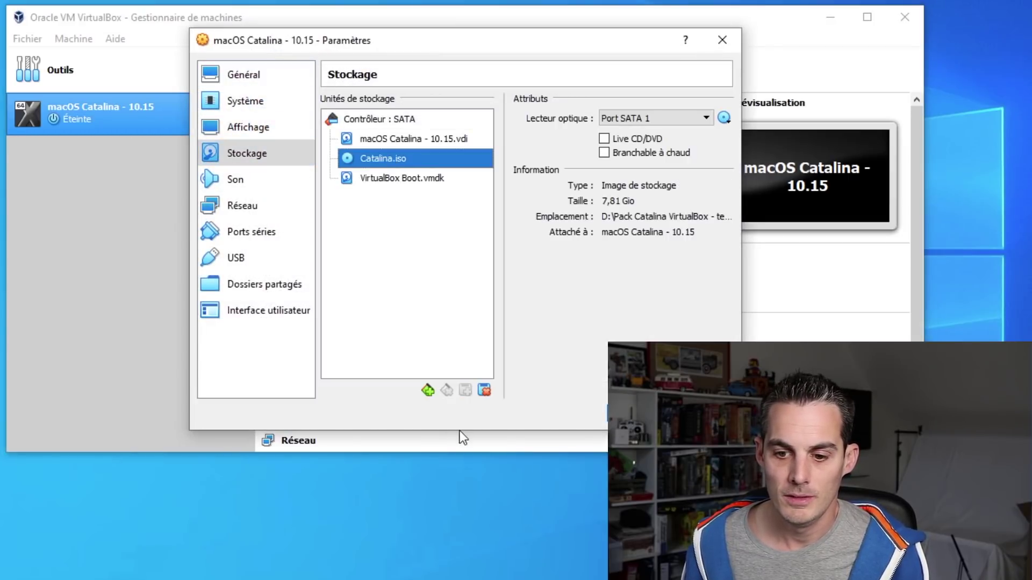
pyautogui.click(484, 391)
pyautogui.click(442, 295)
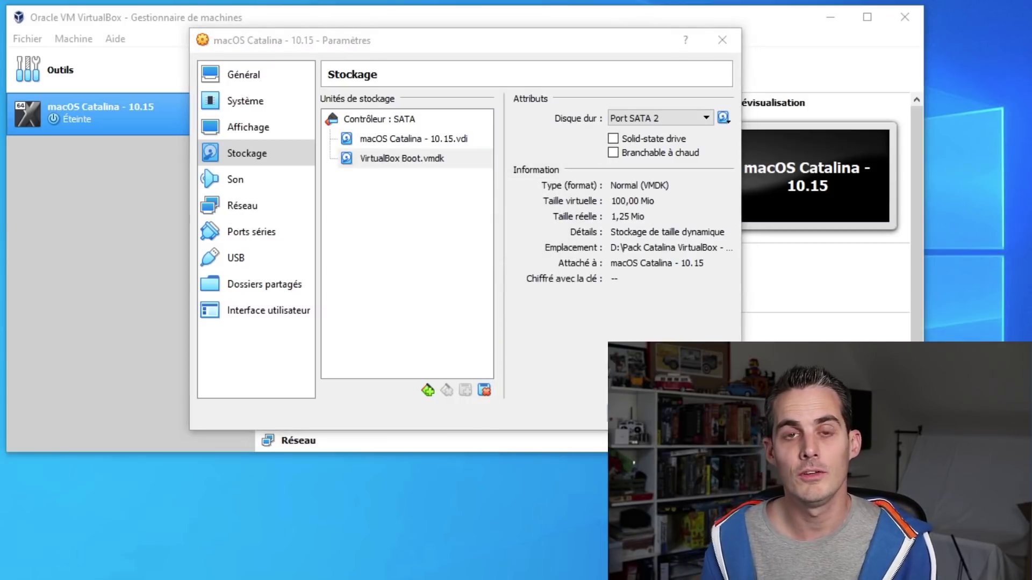
pyautogui.press('Return')
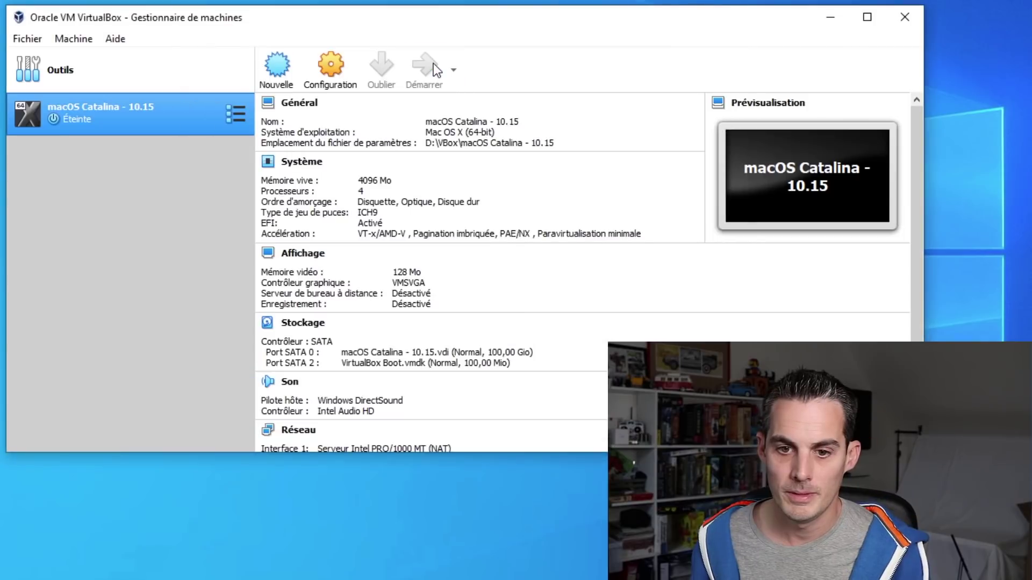
# Step: Start the virtual machine again and run install.nsh in the UEFI shell
pyautogui.click(429, 86)
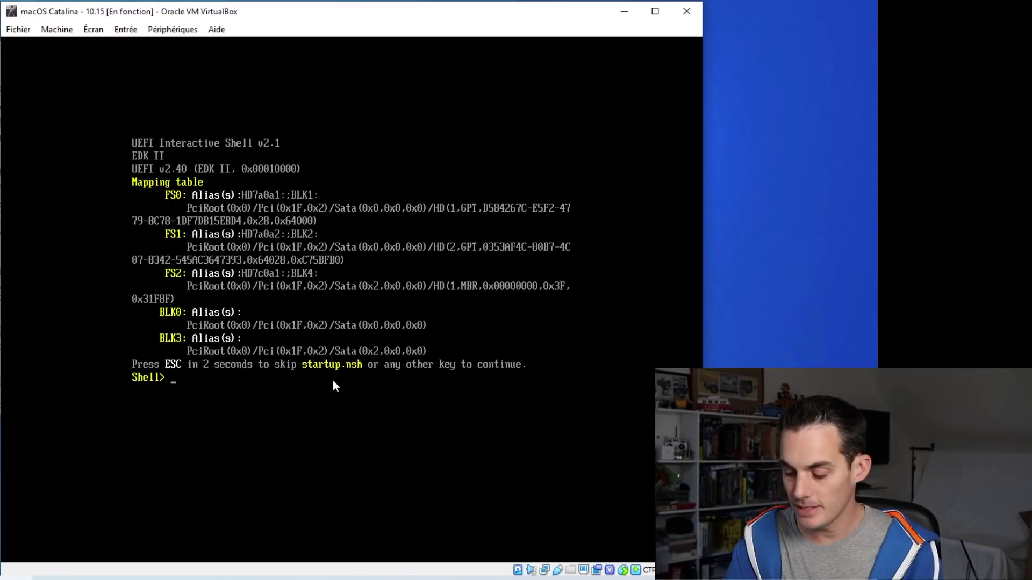
pyautogui.write('install.s')
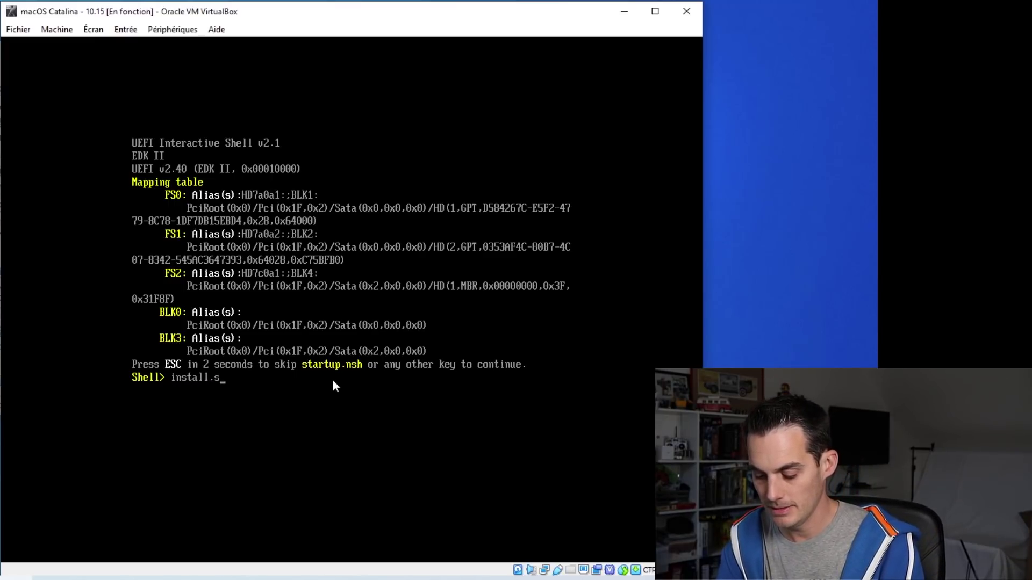
pyautogui.press('BackSpace')
pyautogui.write('nsh')
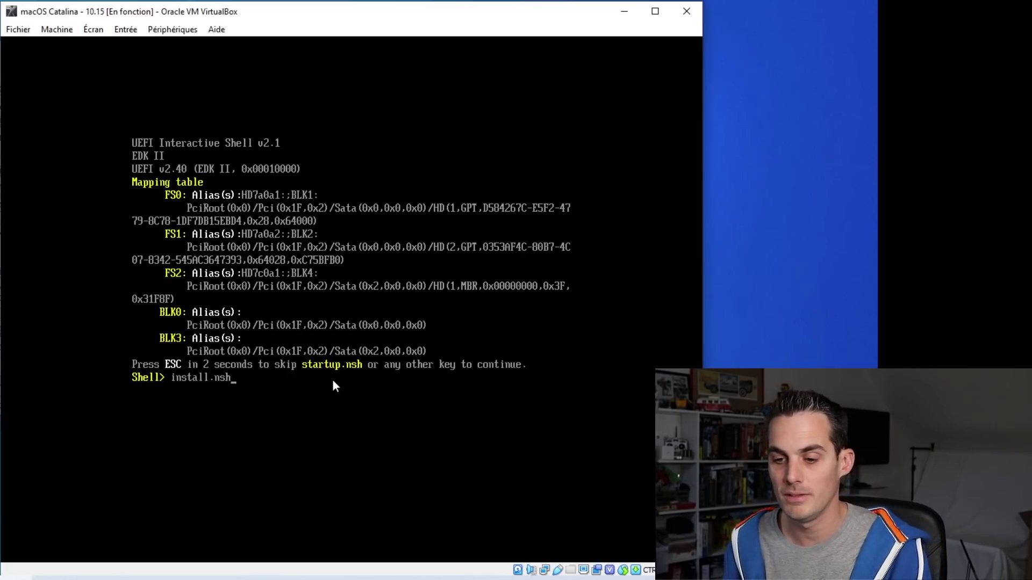
pyautogui.press('Return')
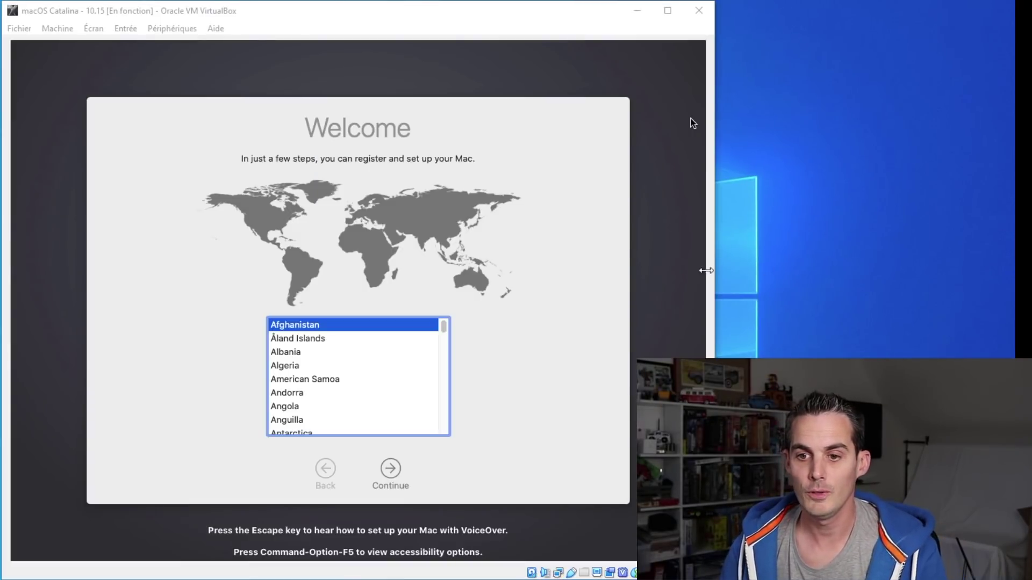
# Step: Choose France as the country on the Welcome screen and continue to the language settings
pyautogui.click(459, 312)
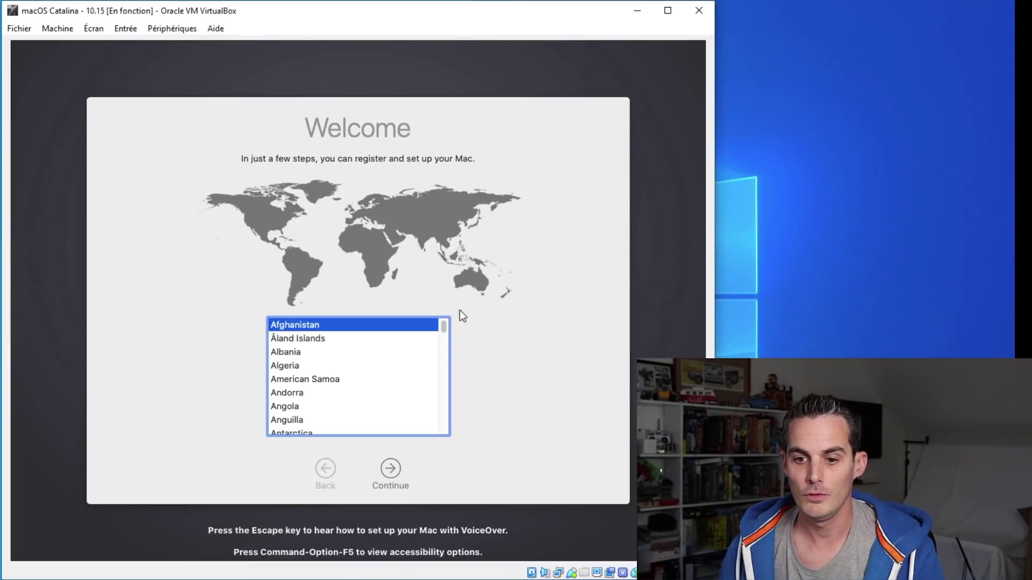
pyautogui.click(401, 352)
pyautogui.press('f')
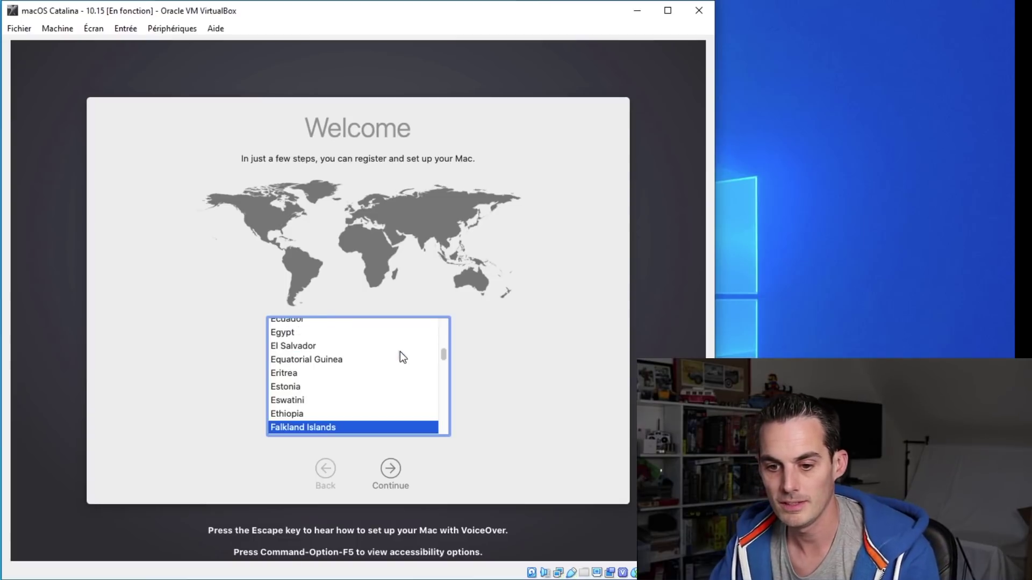
pyautogui.press('r')
pyautogui.click(391, 469)
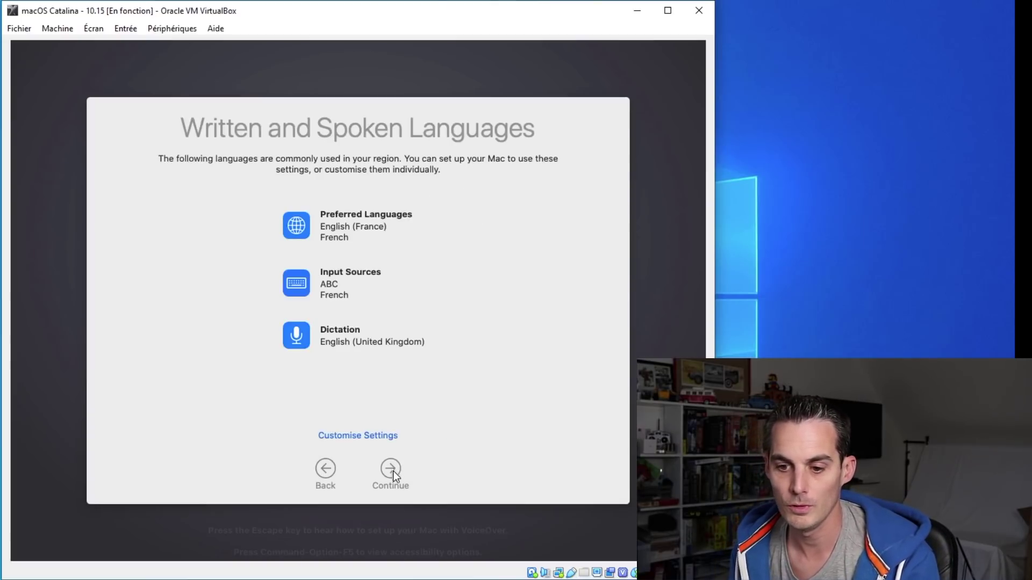
# Step: Accept the suggested languages and the Data & Privacy notice, and continue without transferring any information to this Mac
pyautogui.click(392, 470)
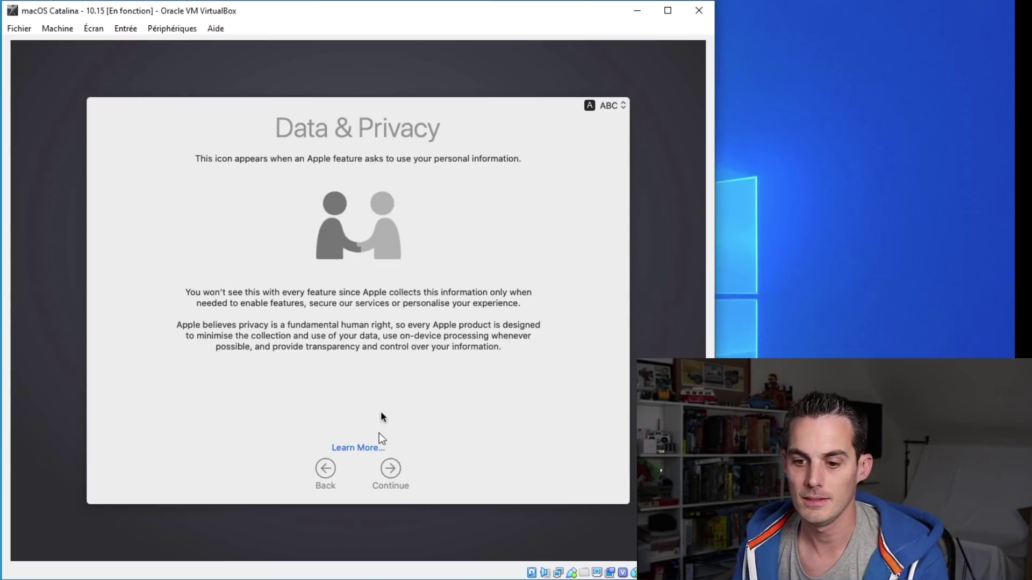
pyautogui.click(388, 469)
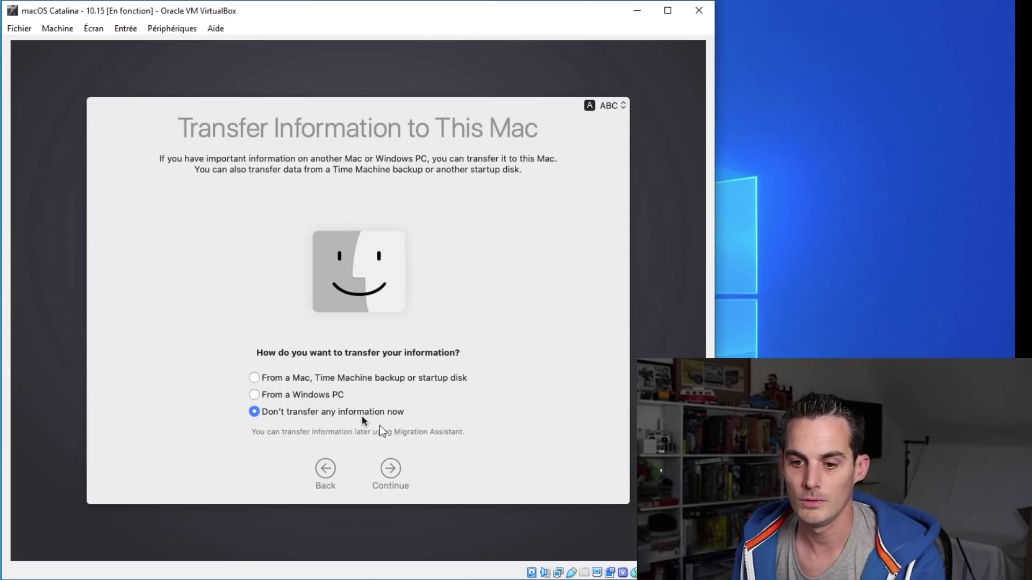
pyautogui.click(392, 469)
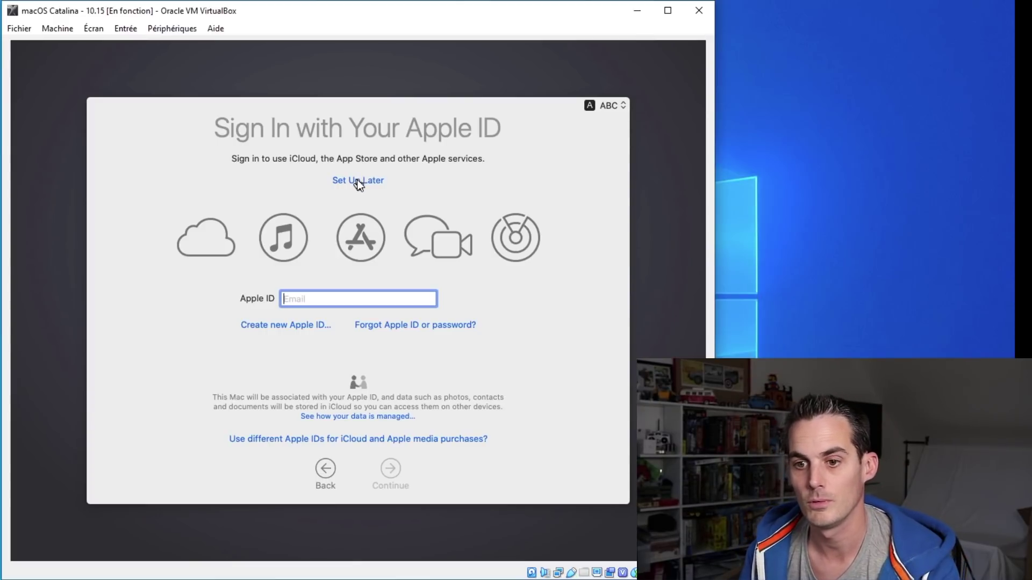
# Step: Skip signing in with an Apple ID and agree to the macOS Software Licence Agreement
pyautogui.click(357, 181)
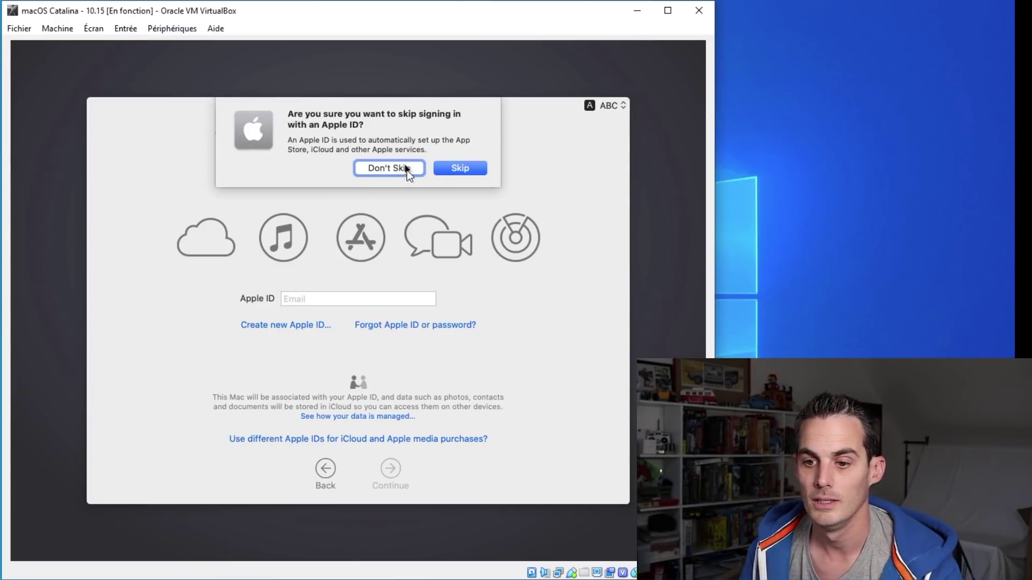
pyautogui.click(463, 170)
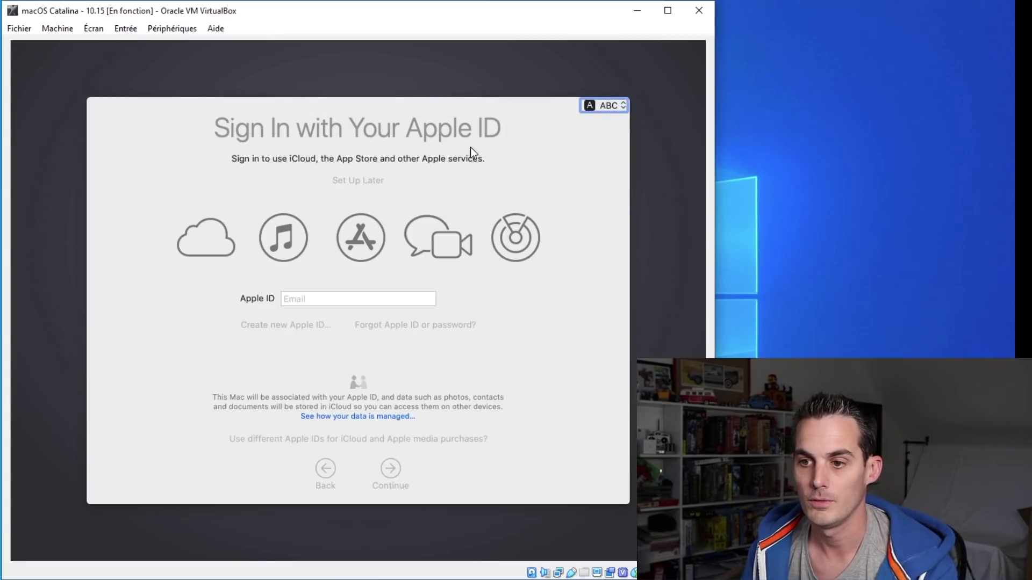
pyautogui.click(391, 480)
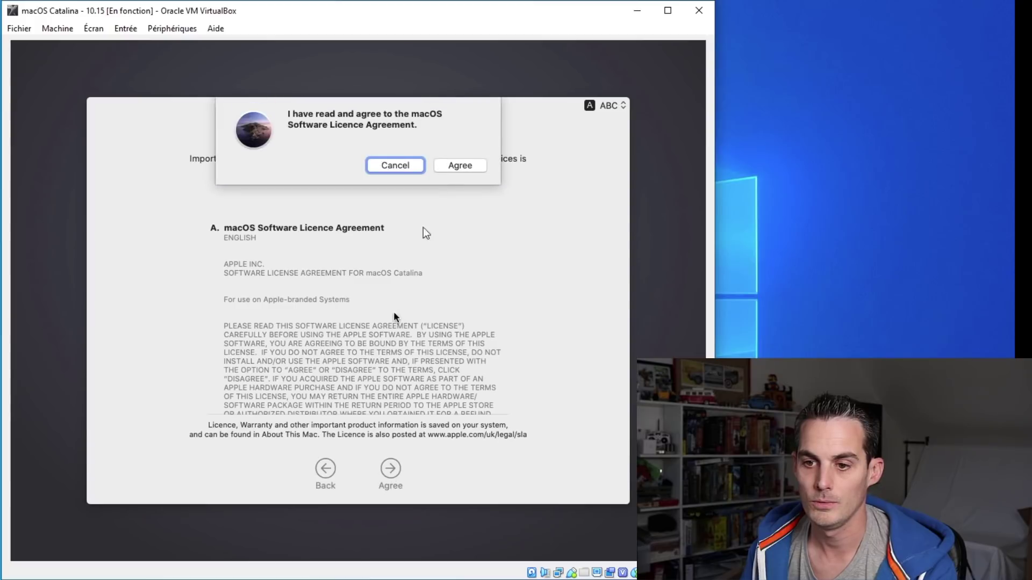
pyautogui.click(465, 164)
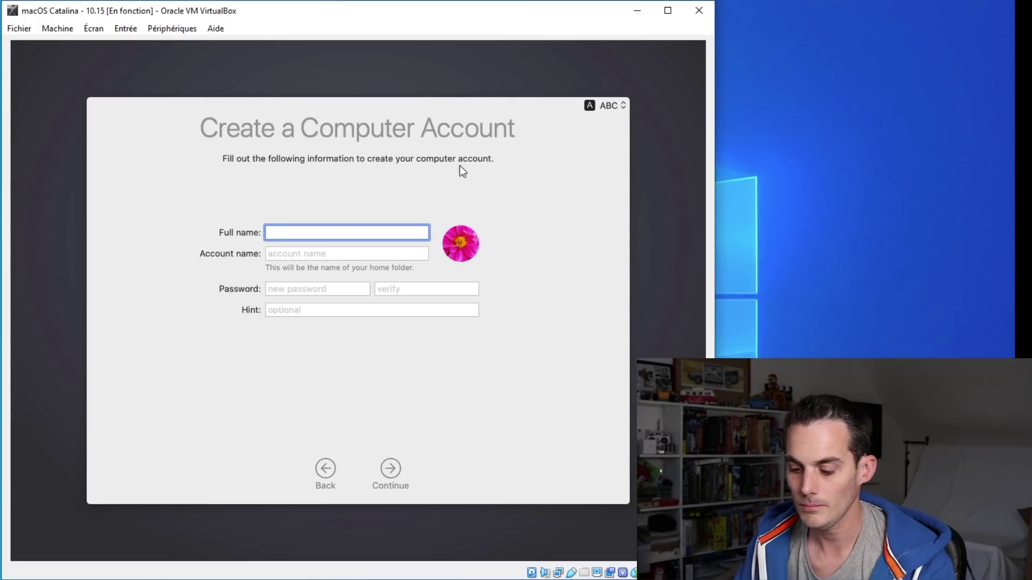
# Step: Create the computer account with tech2tech as full name and account name, entering and verifying the account password
pyautogui.write('tech2tech')
pyautogui.press('Tab')
pyautogui.press('Tab')
pyautogui.write('••••••')
pyautogui.press('Tab')
pyautogui.write('••••••')
pyautogui.press('Return')
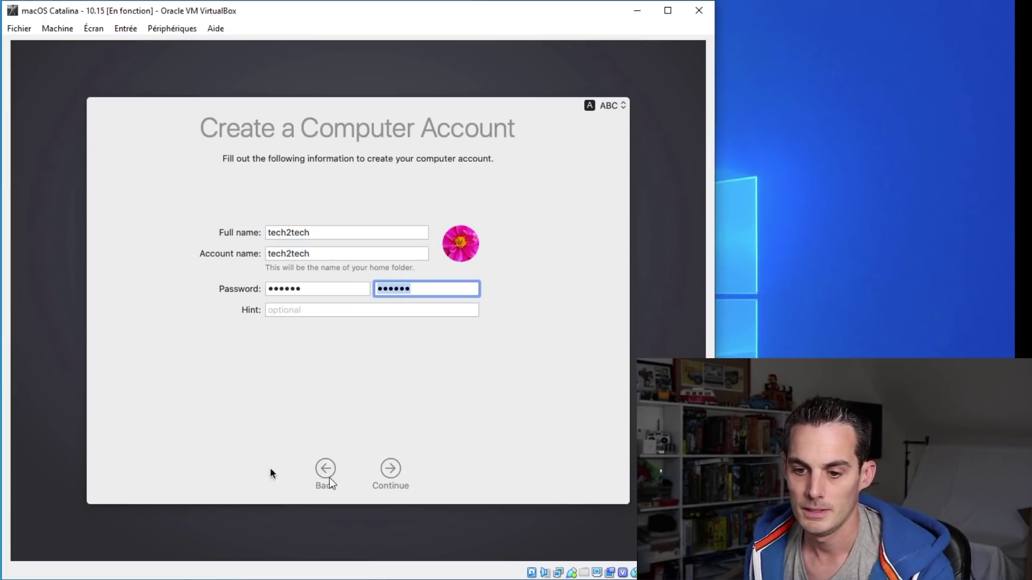
pyautogui.click(391, 468)
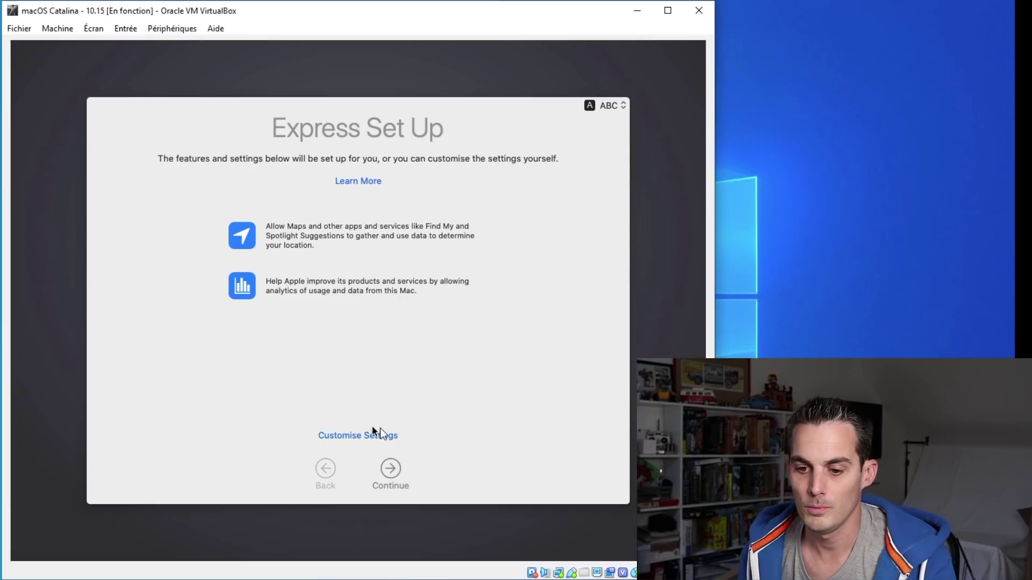
# Step: Accept Express Set Up, continue without sharing crash data with app developers, and postpone the Screen Time setup
pyautogui.click(395, 478)
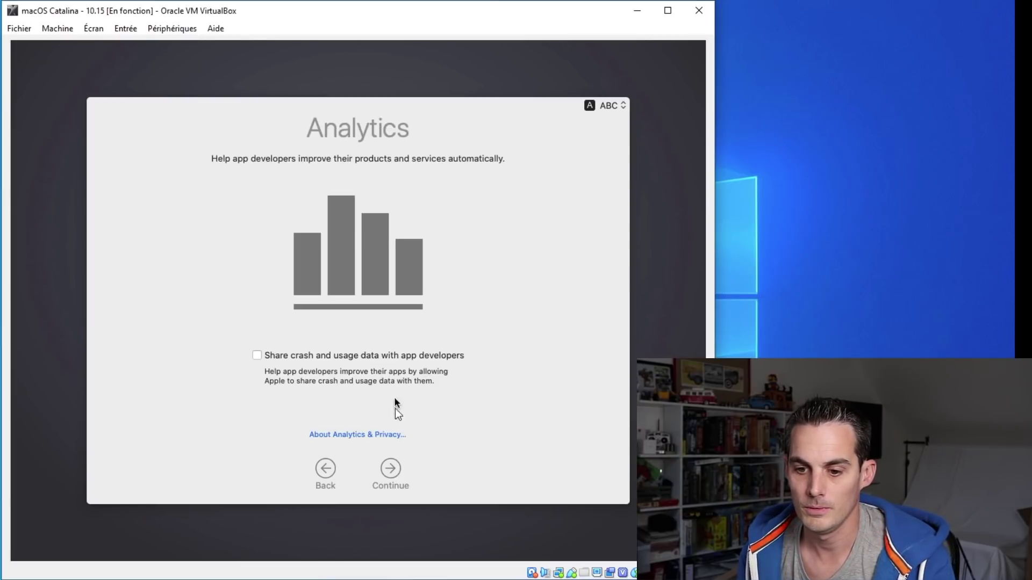
pyautogui.click(400, 472)
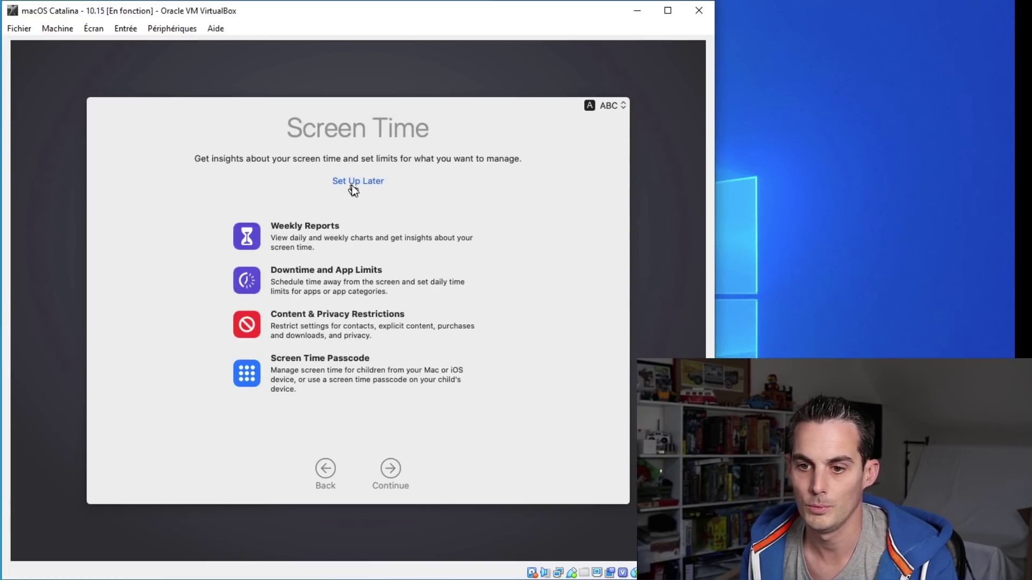
pyautogui.click(365, 183)
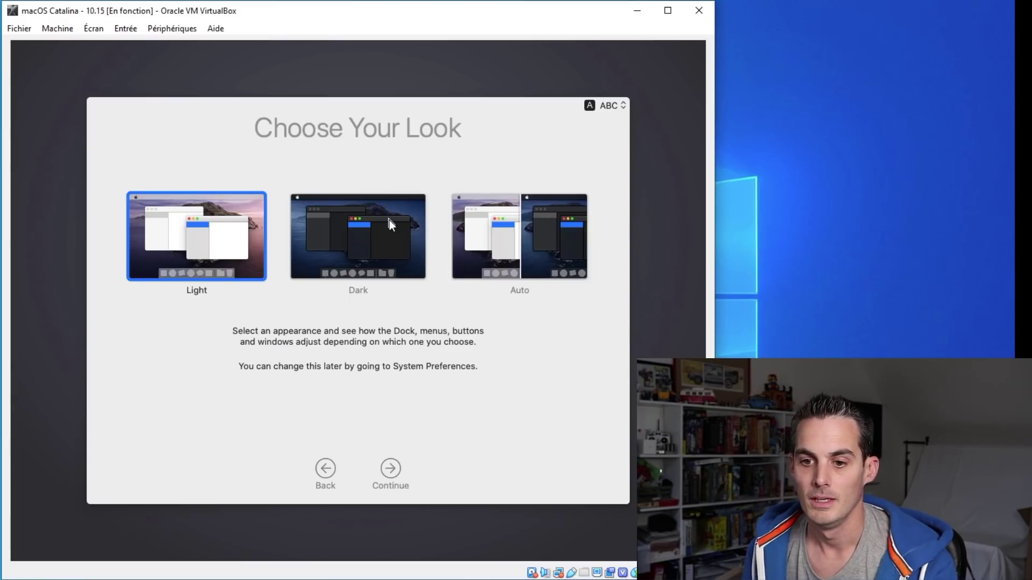
# Step: Preview the Auto and Dark appearances, choose the Light look and continue to the desktop
pyautogui.click(503, 235)
pyautogui.click(208, 273)
pyautogui.click(362, 221)
pyautogui.click(181, 245)
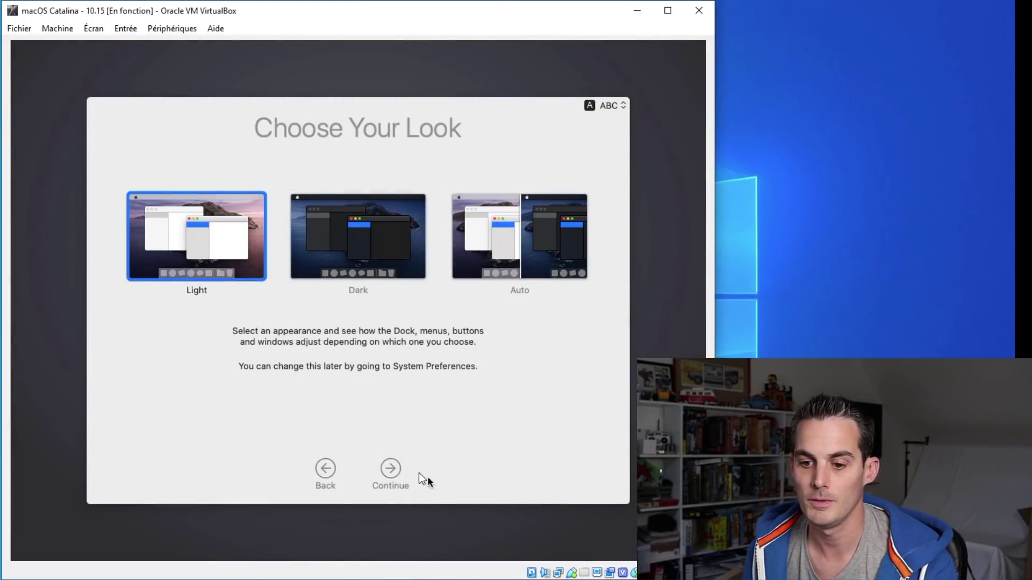
pyautogui.click(398, 472)
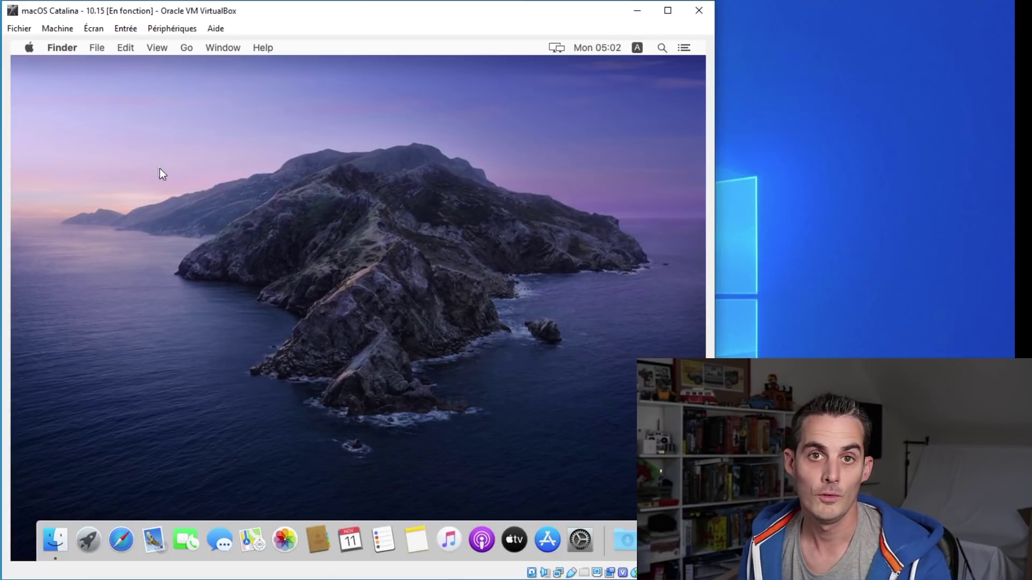
# Step: Open the Apple favourite in Safari, look through the page and close the browser window
pyautogui.click(122, 535)
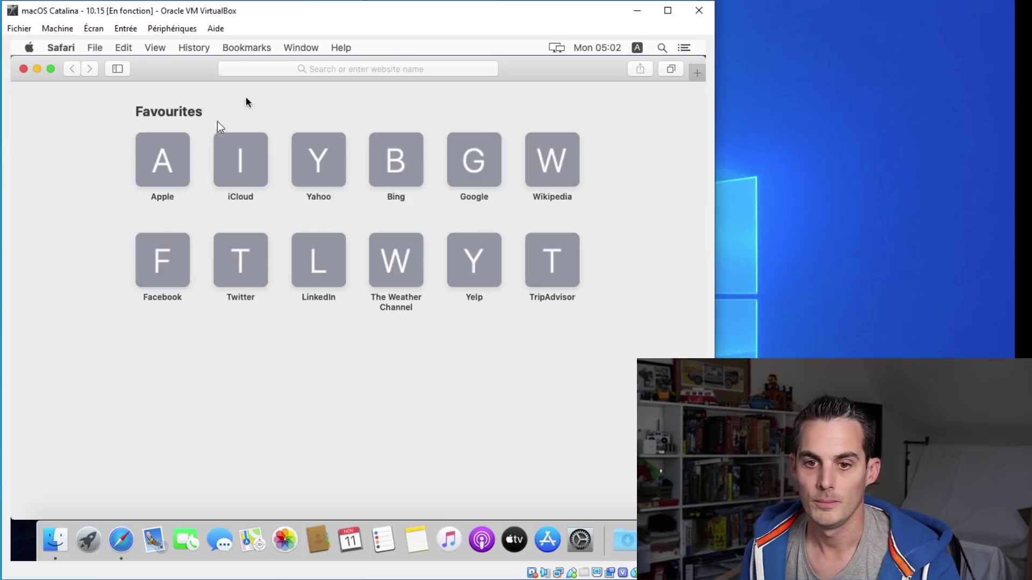
pyautogui.click(161, 159)
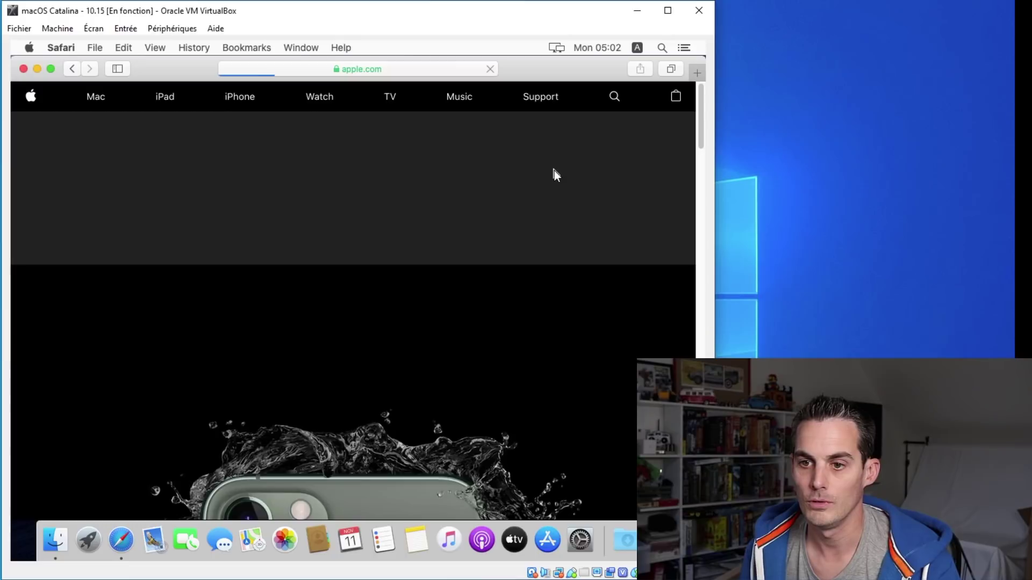
pyautogui.scroll(-5, 453, 272)
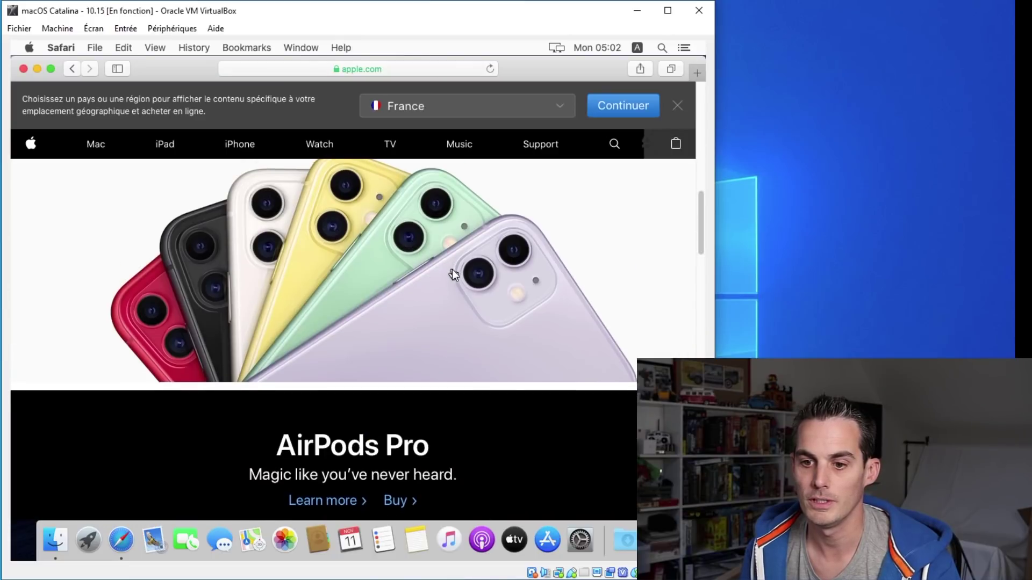
pyautogui.click(23, 69)
pyautogui.click(53, 75)
pyautogui.click(27, 48)
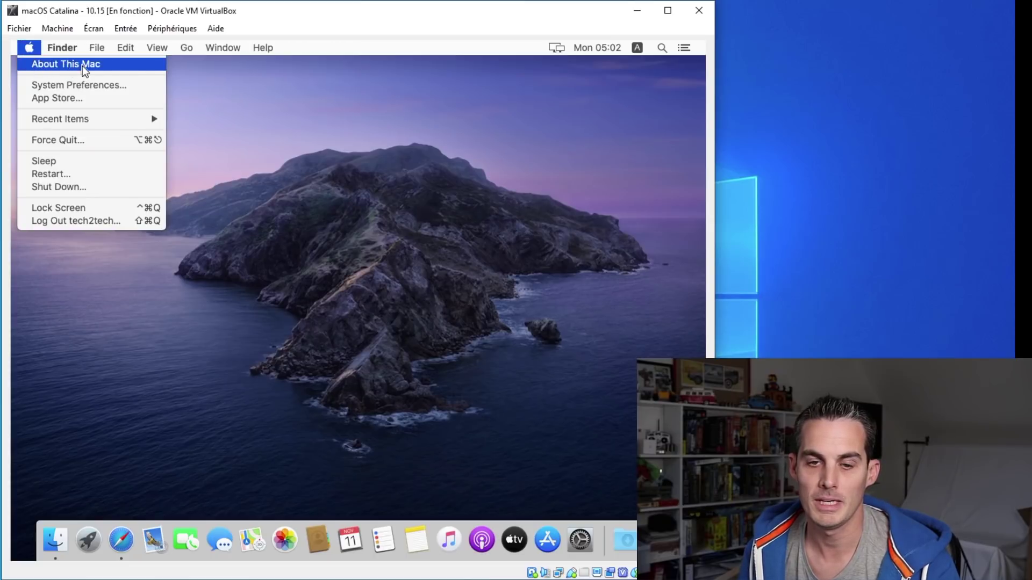
pyautogui.click(499, 90)
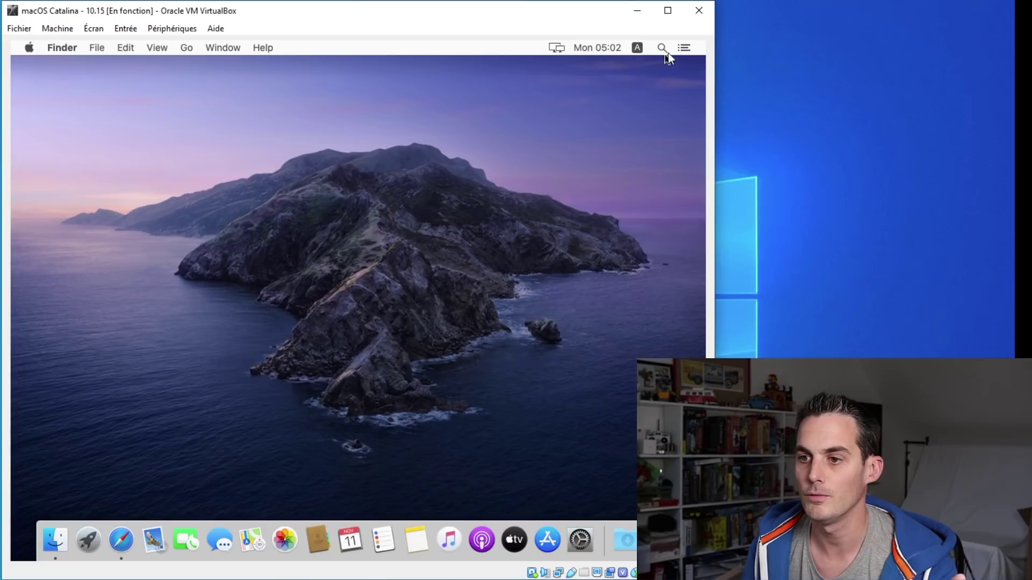
# Step: Search Spotlight for "langu" and open the Language & Region preferences
pyautogui.click(666, 50)
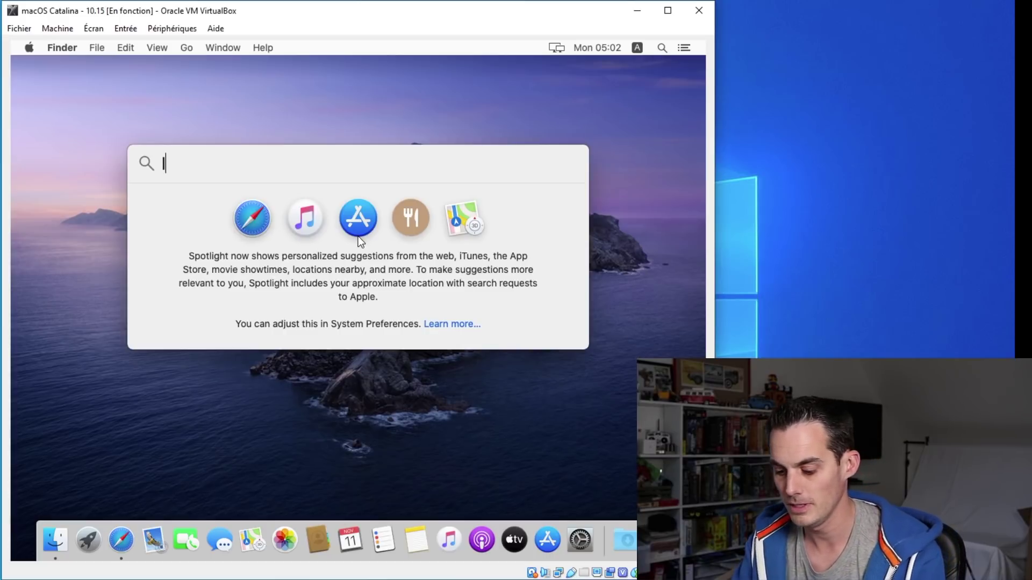
pyautogui.write('launchpad')
pyautogui.press('super+a')
pyautogui.write('lan')
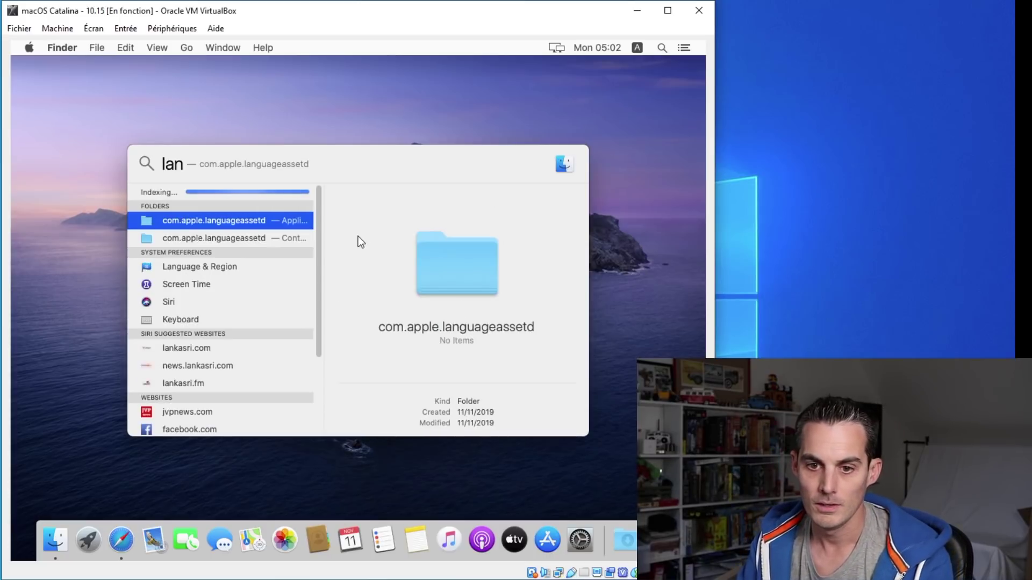
pyautogui.write('gu')
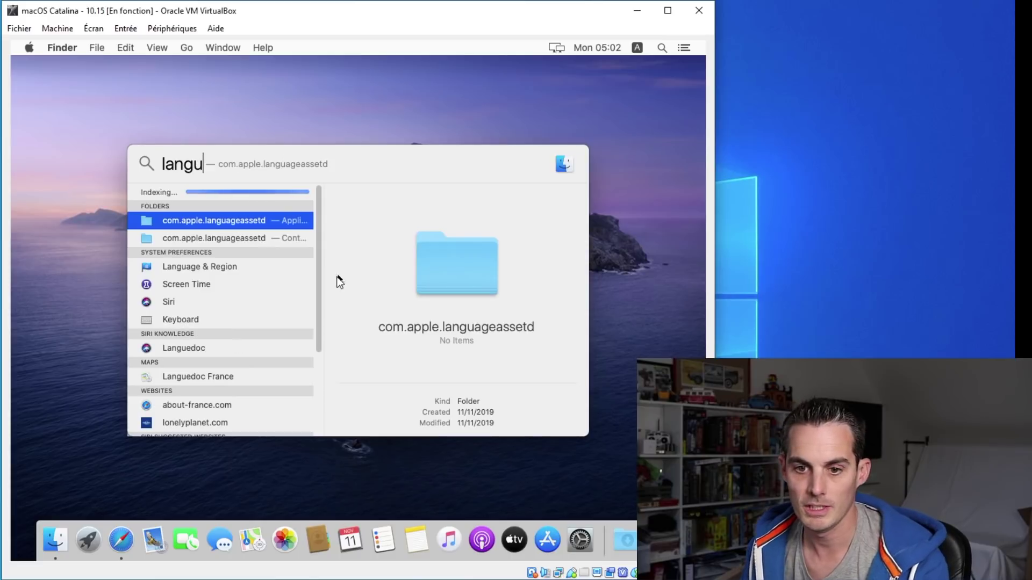
pyautogui.click(243, 268)
pyautogui.click(243, 266)
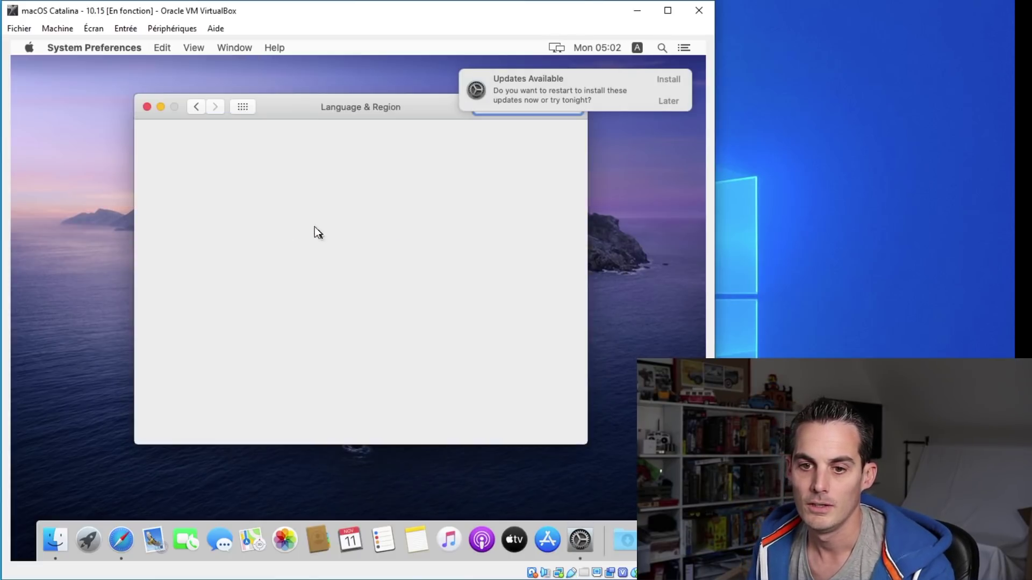
# Step: Make Français the primary language by placing it above English in the preferred languages list
pyautogui.click(192, 243)
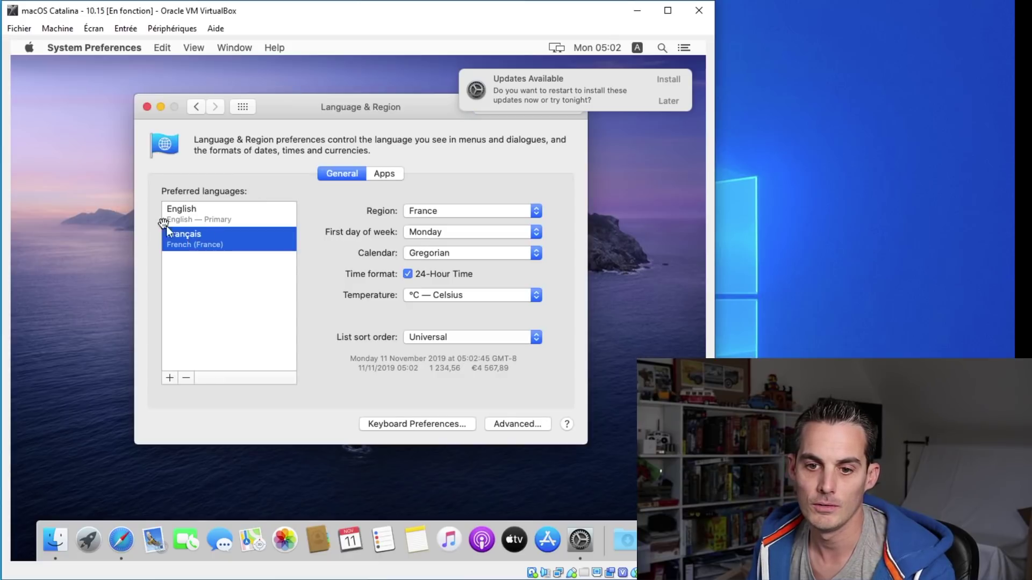
pyautogui.click(201, 222)
pyautogui.click(198, 237)
pyautogui.moveTo(204, 221); pyautogui.dragTo(199, 263)
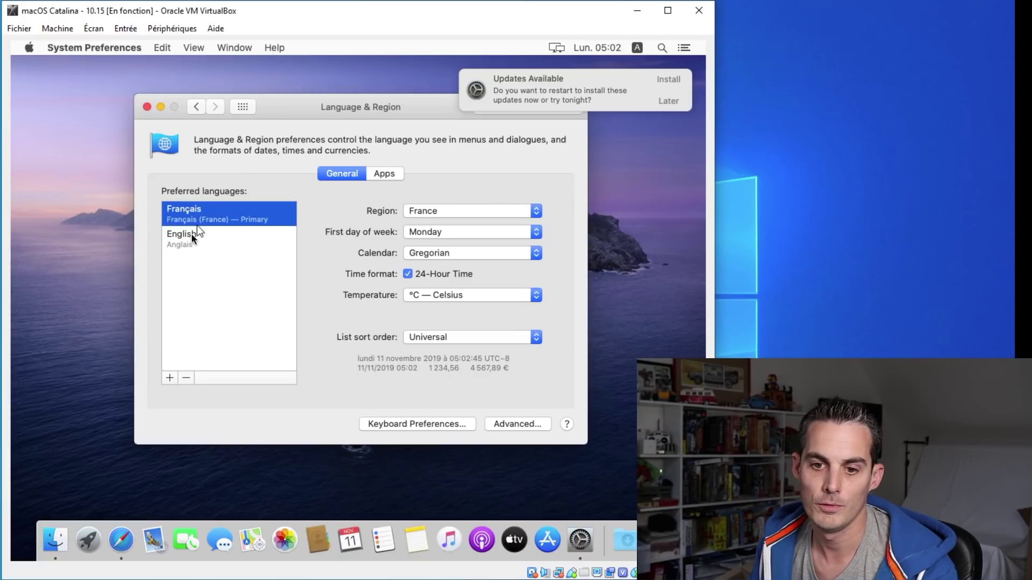
# Step: Leave the Language & Region preferences without restarting the computer and close System Preferences
pyautogui.click(147, 107)
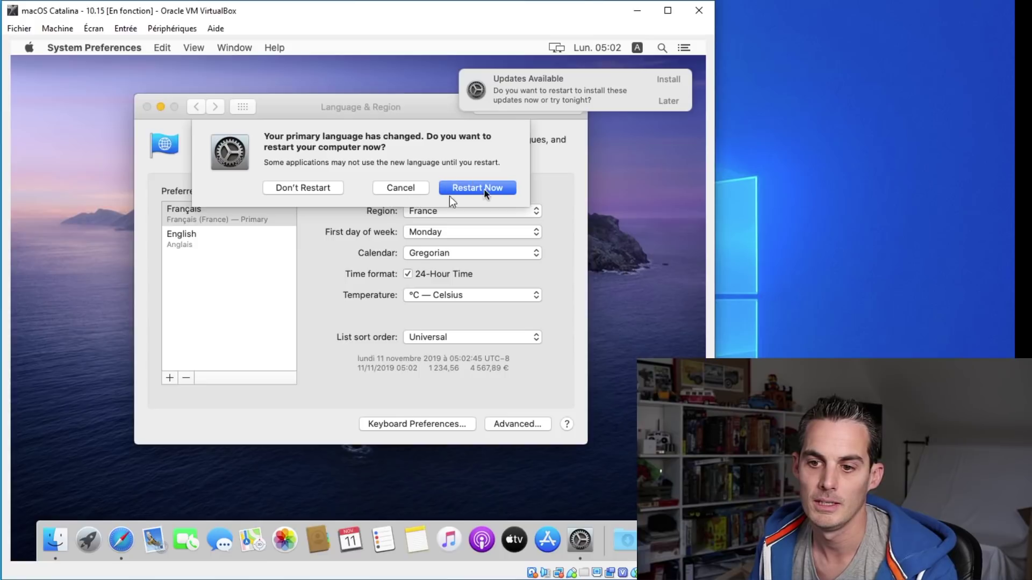
pyautogui.click(303, 188)
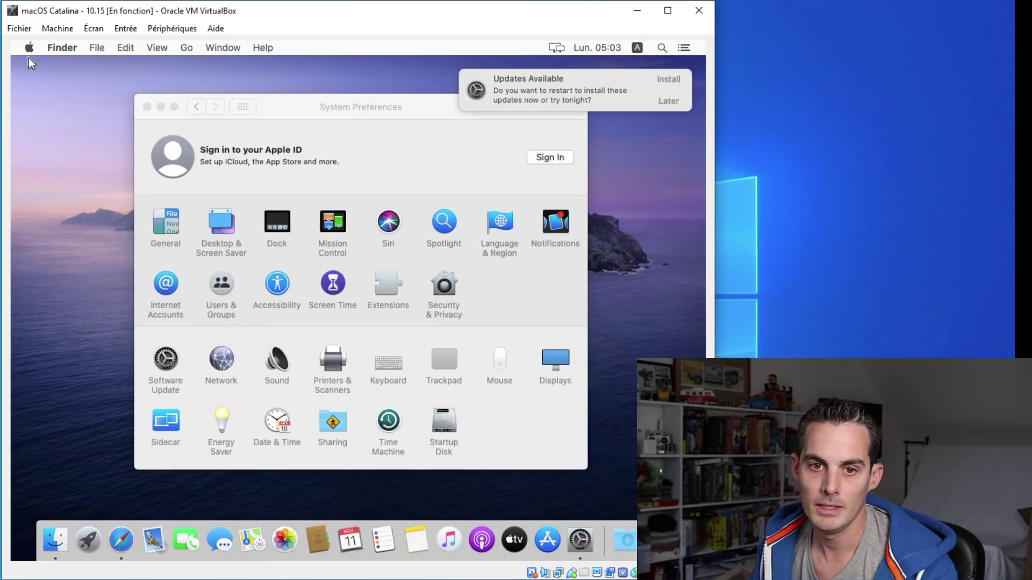
pyautogui.click(29, 49)
pyautogui.click(71, 63)
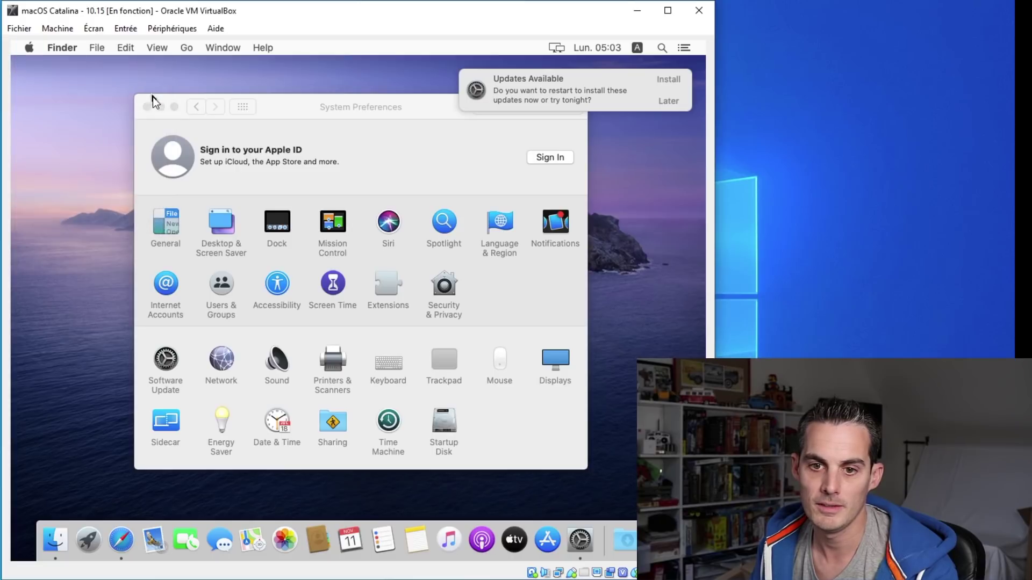
pyautogui.click(147, 106)
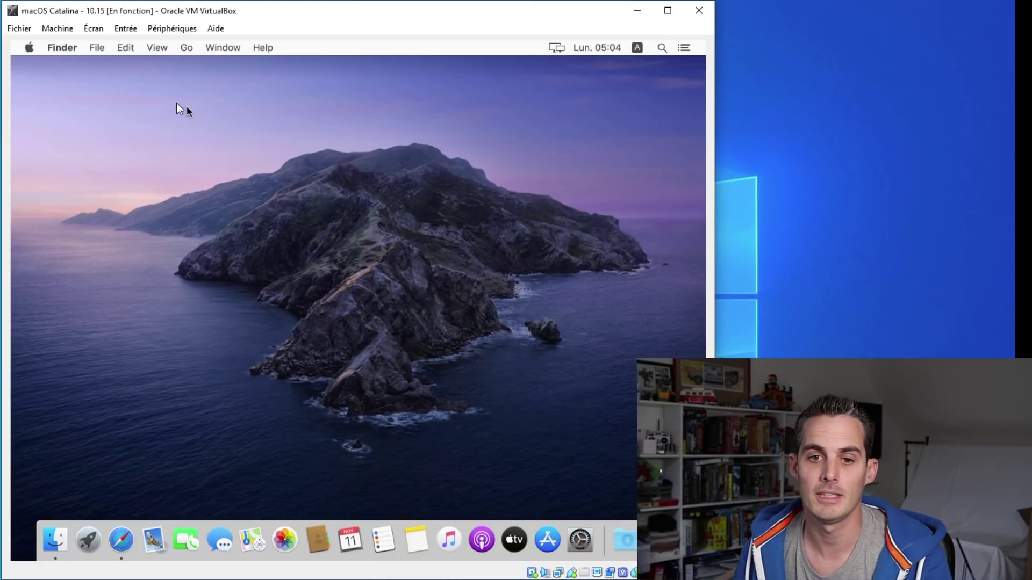
# Step: Open the virtual machine's storage settings and start adding an optical drive to the SATA controller
pyautogui.click(69, 25)
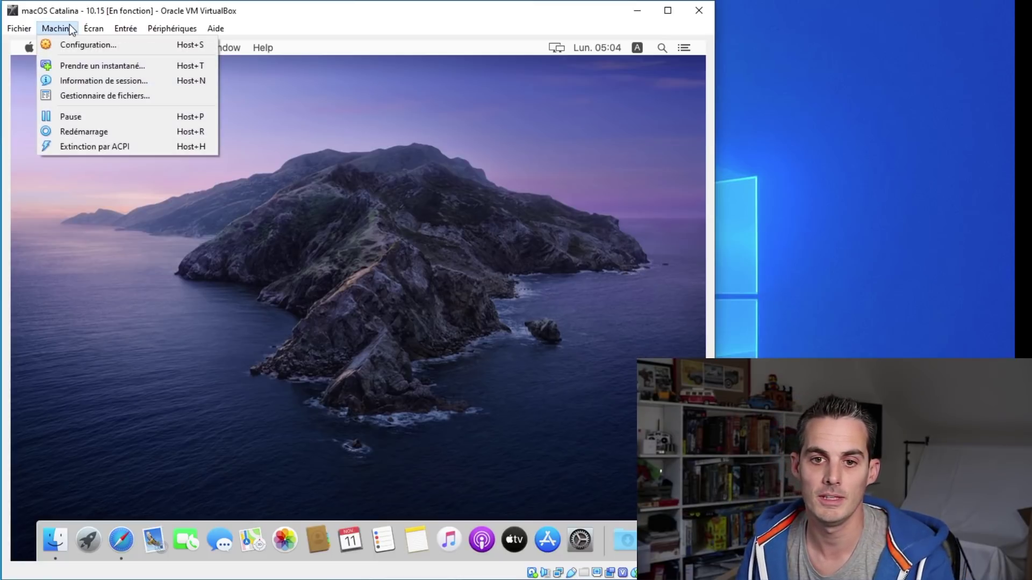
pyautogui.press('Escape')
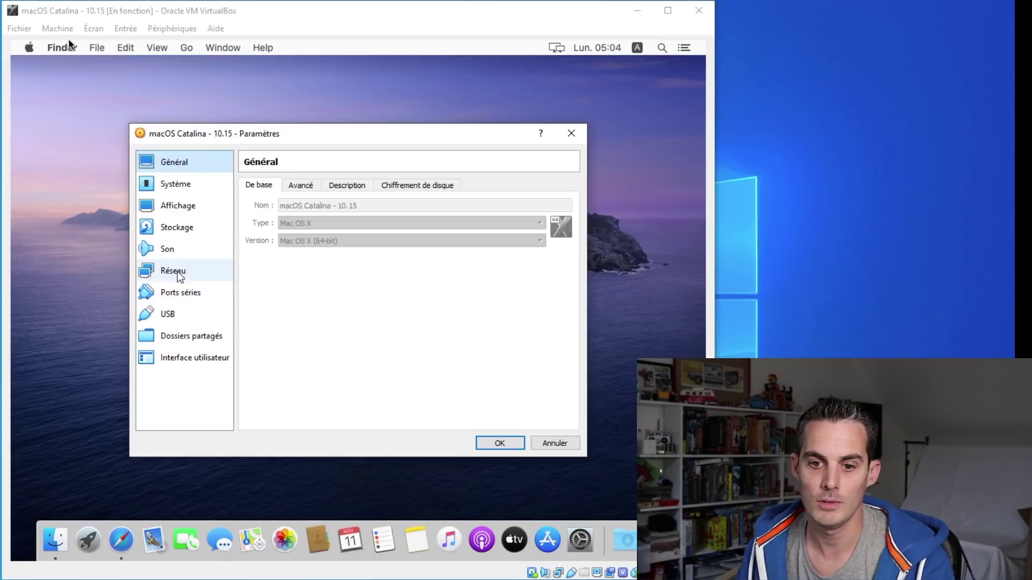
pyautogui.click(177, 228)
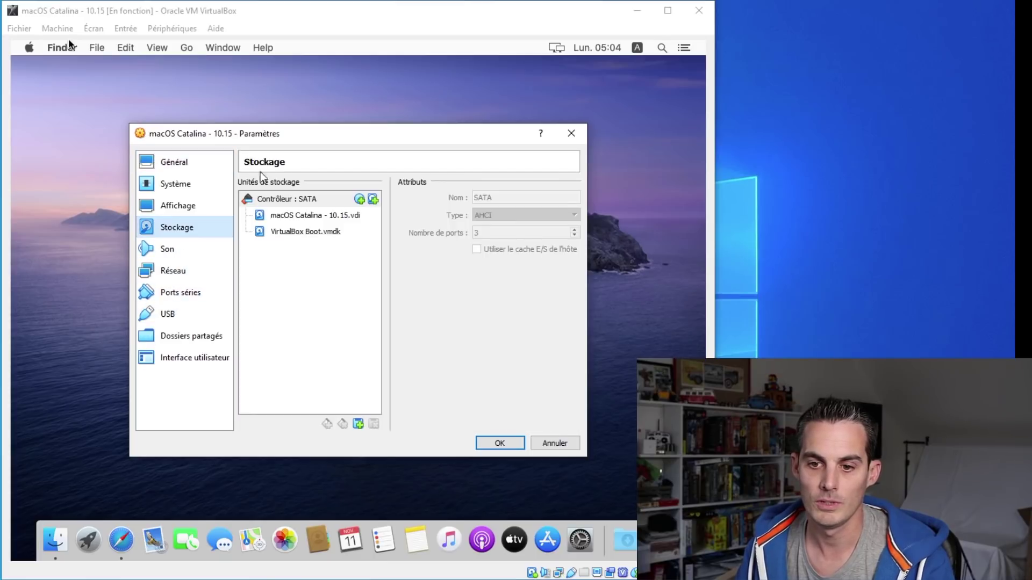
pyautogui.click(360, 425)
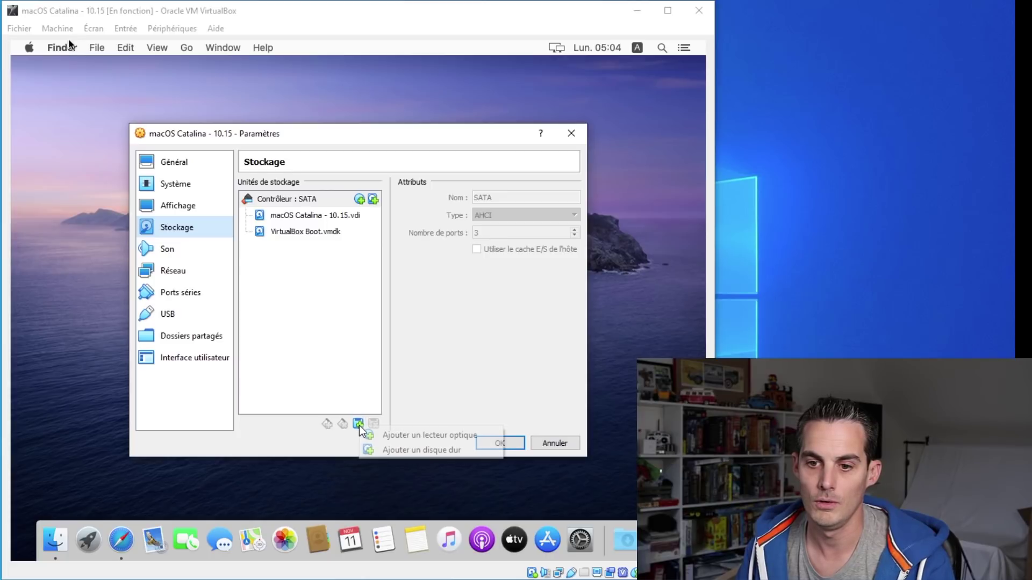
pyautogui.click(441, 438)
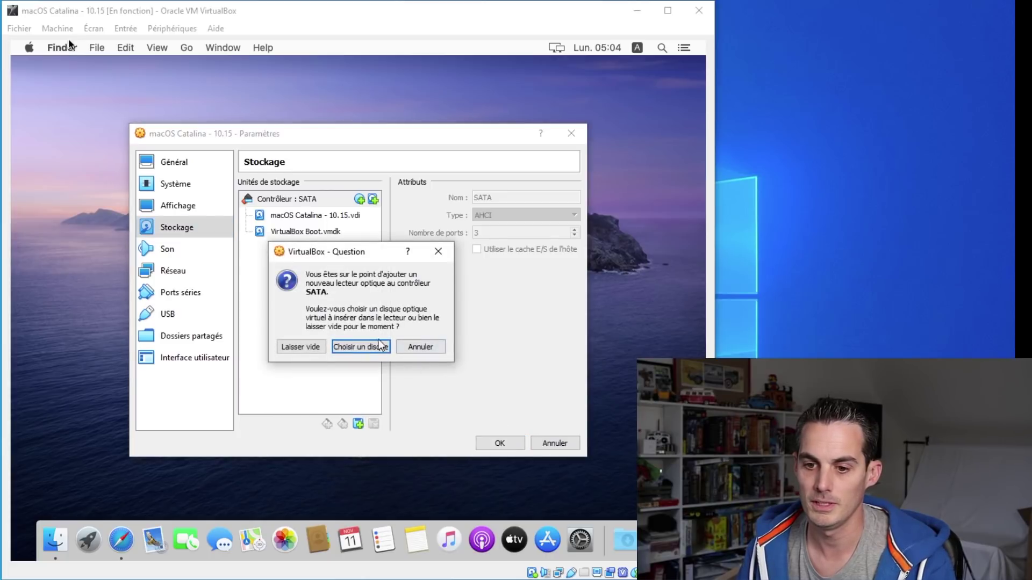
# Step: Register VM Tools.iso as an optical disk image, insert it in the new SATA optical drive and save the machine settings
pyautogui.click(361, 348)
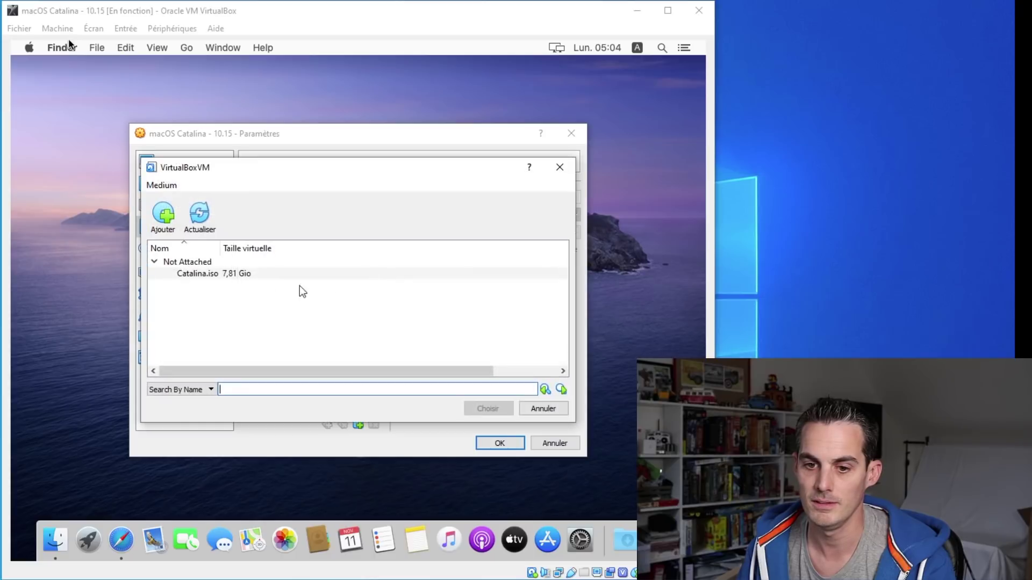
pyautogui.click(229, 275)
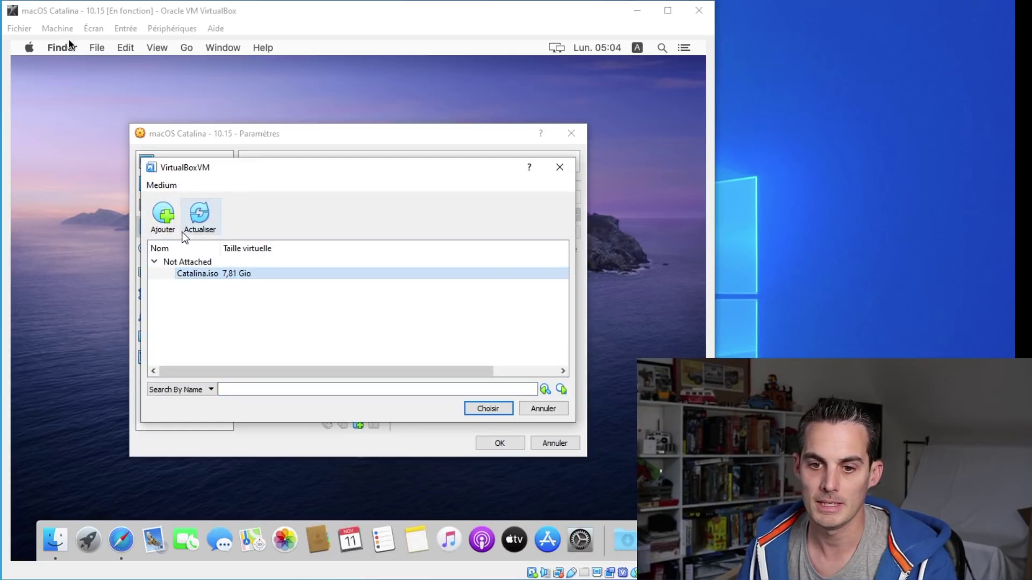
pyautogui.click(164, 216)
pyautogui.click(335, 302)
pyautogui.doubleClick(320, 304)
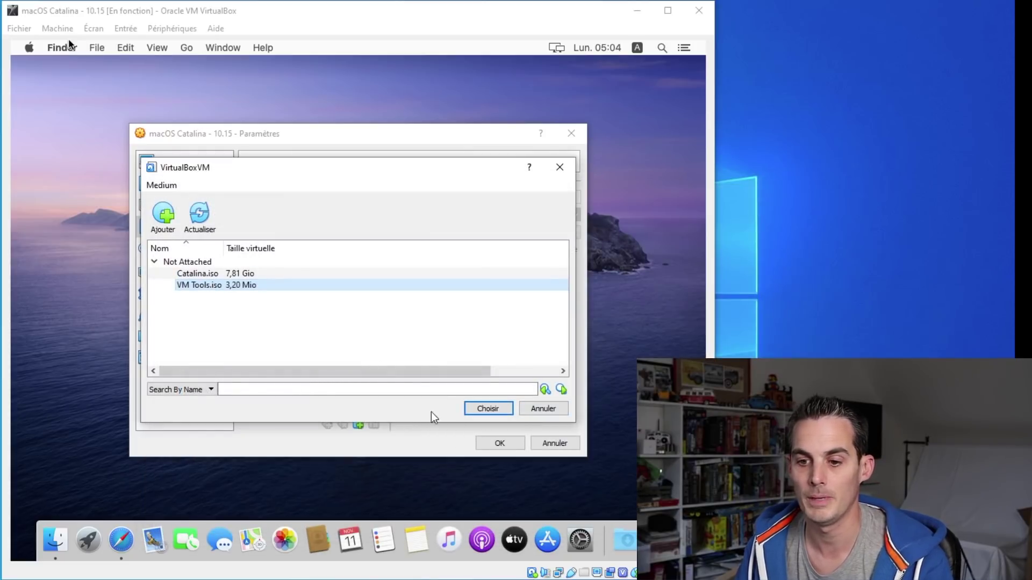
pyautogui.click(488, 408)
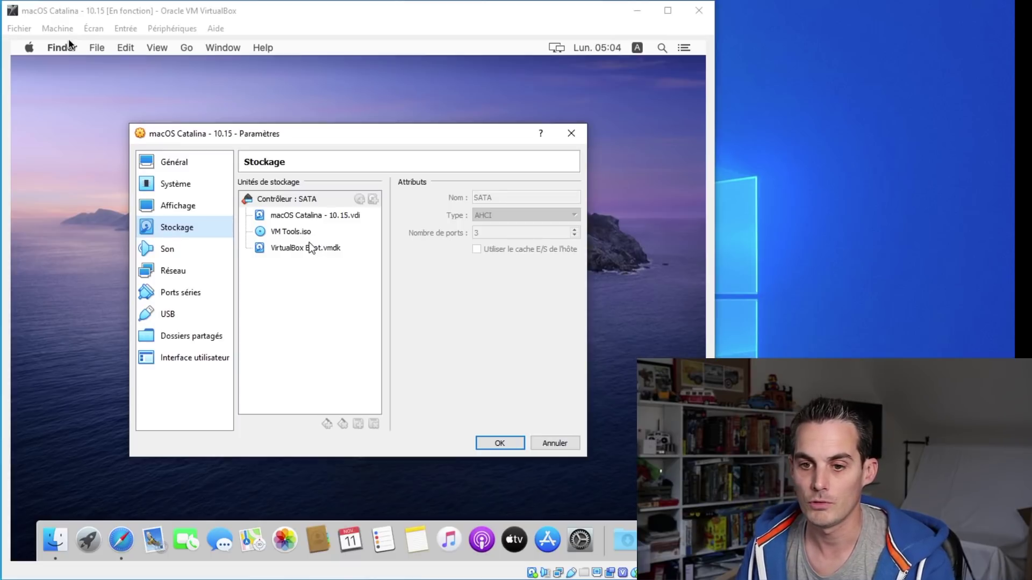
pyautogui.click(286, 231)
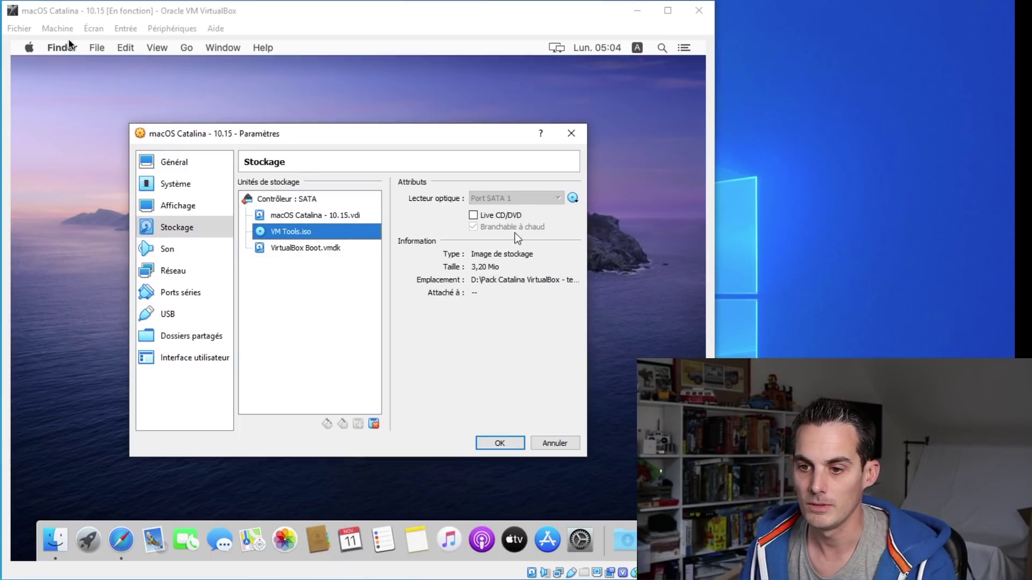
pyautogui.click(500, 443)
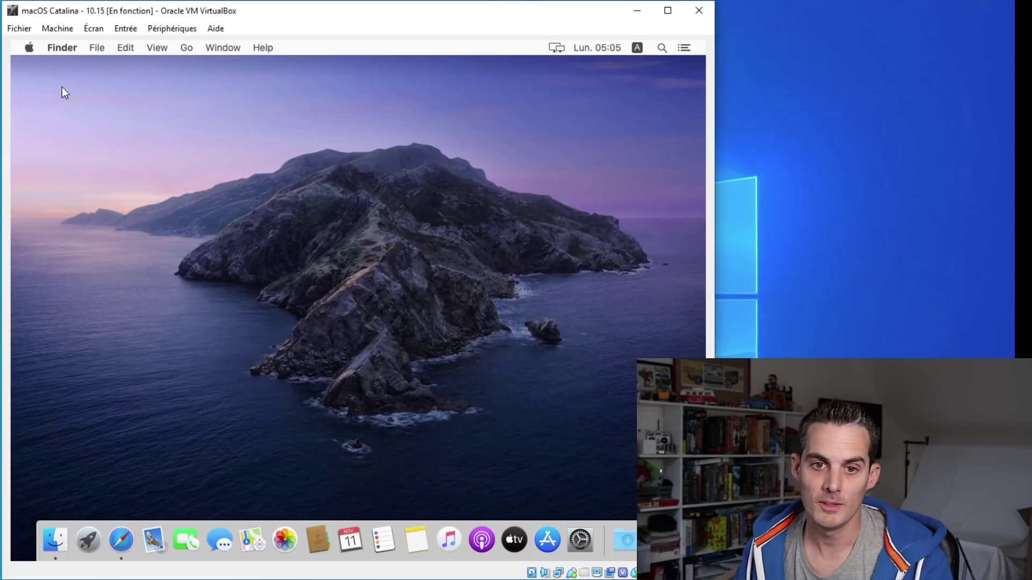
# Step: Restart macOS from within the virtual machine and log back in with the account password
pyautogui.click(31, 50)
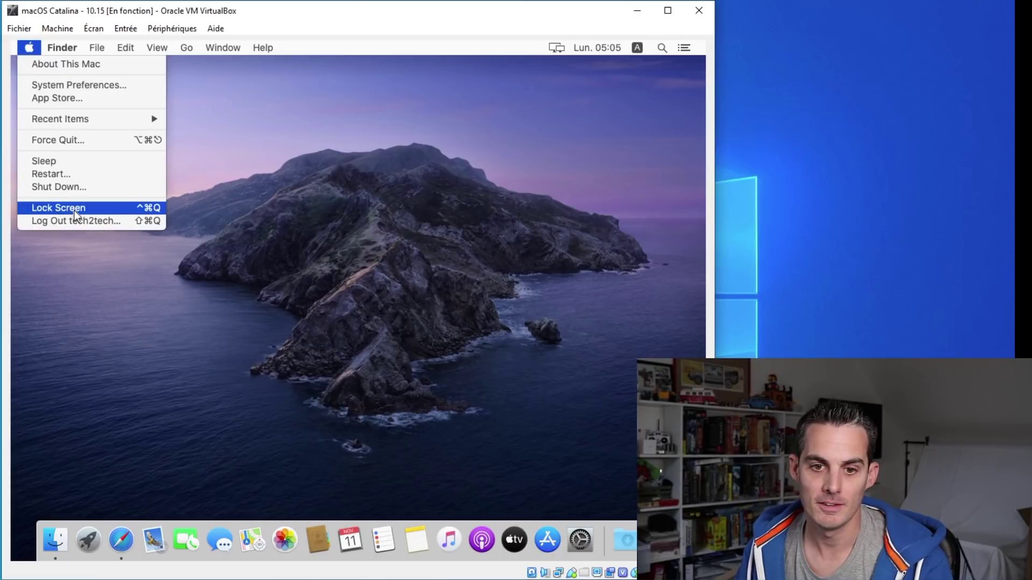
pyautogui.click(86, 174)
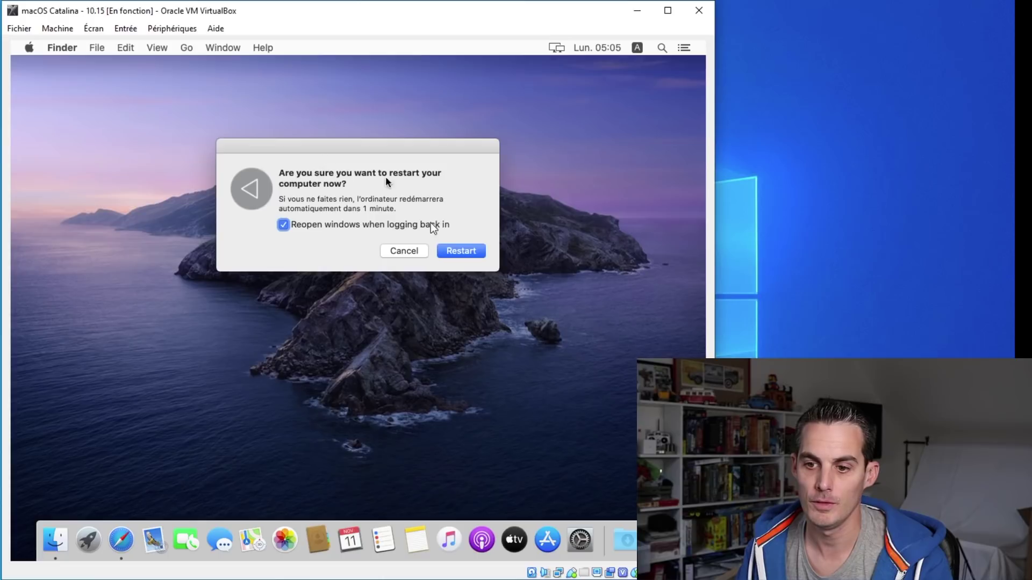
pyautogui.click(471, 255)
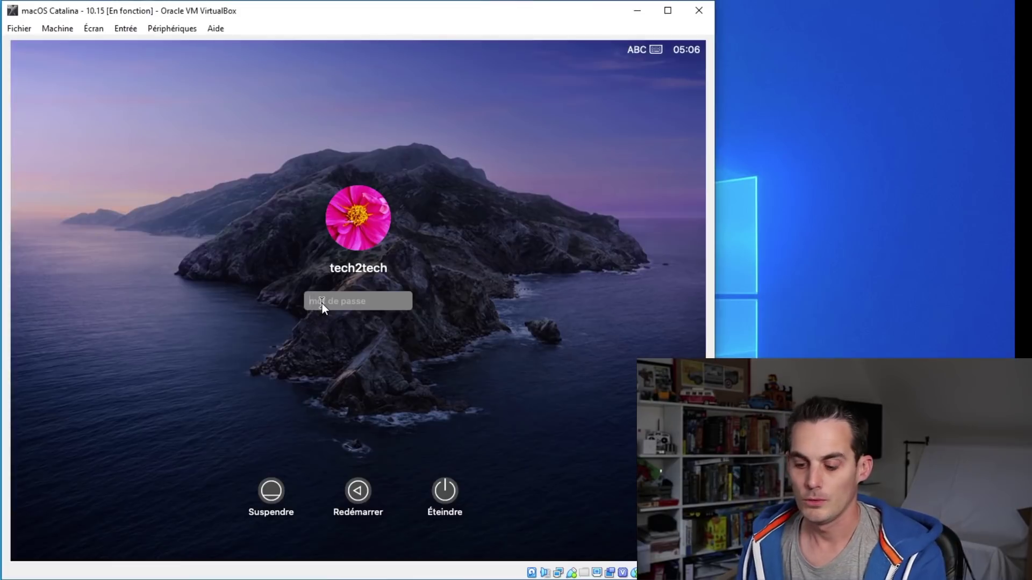
pyautogui.write('******')
pyautogui.press('Return')
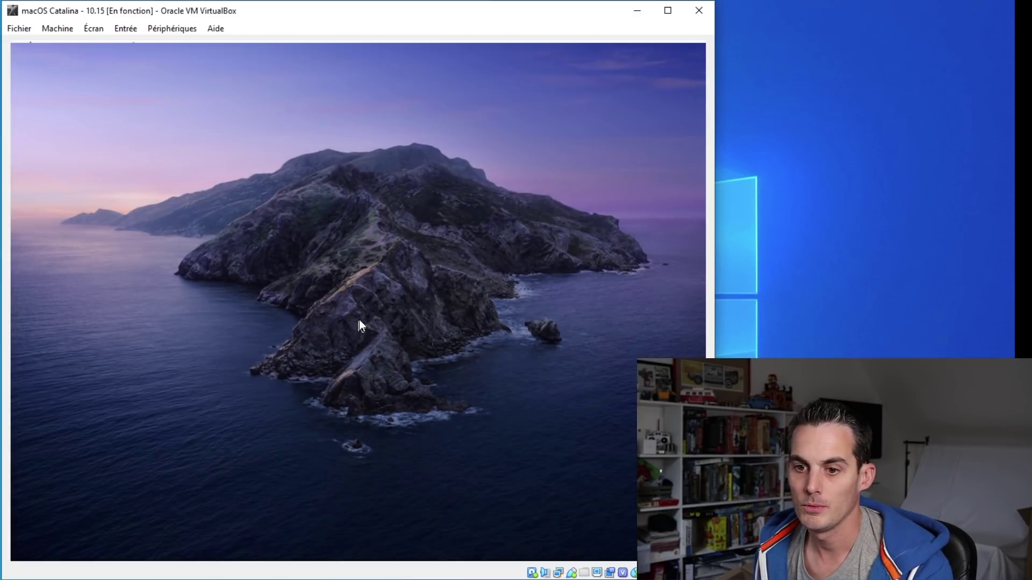
# Step: Open the VMware Tools disc on the desktop and launch Installation de VMware Tools
pyautogui.click(666, 94)
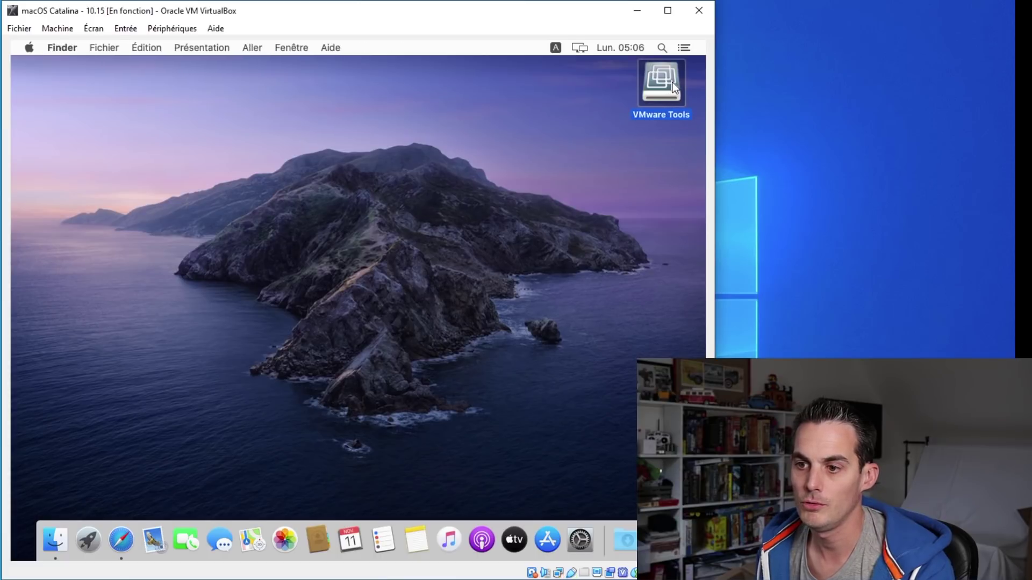
pyautogui.doubleClick(673, 86)
pyautogui.click(181, 175)
pyautogui.doubleClick(181, 174)
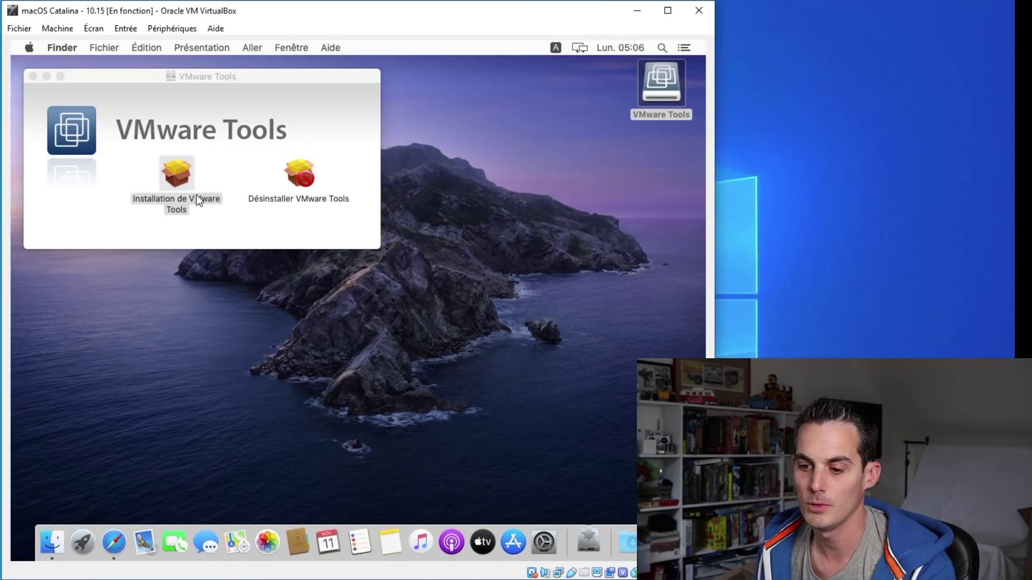
# Step: Go through the VMware Tools installer with the standard installation and authorise it with the account password
pyautogui.click(497, 387)
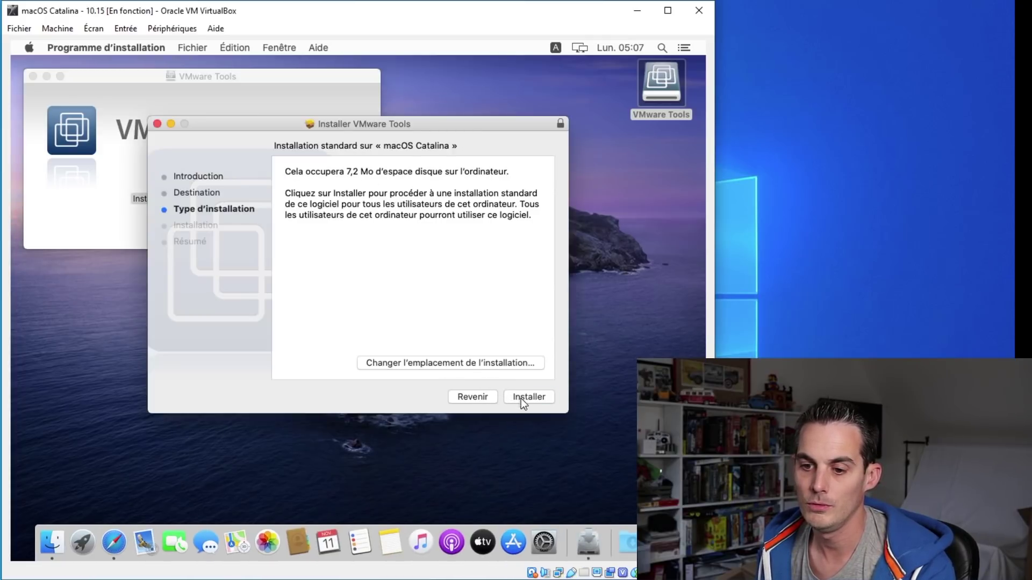
pyautogui.click(520, 399)
pyautogui.click(406, 202)
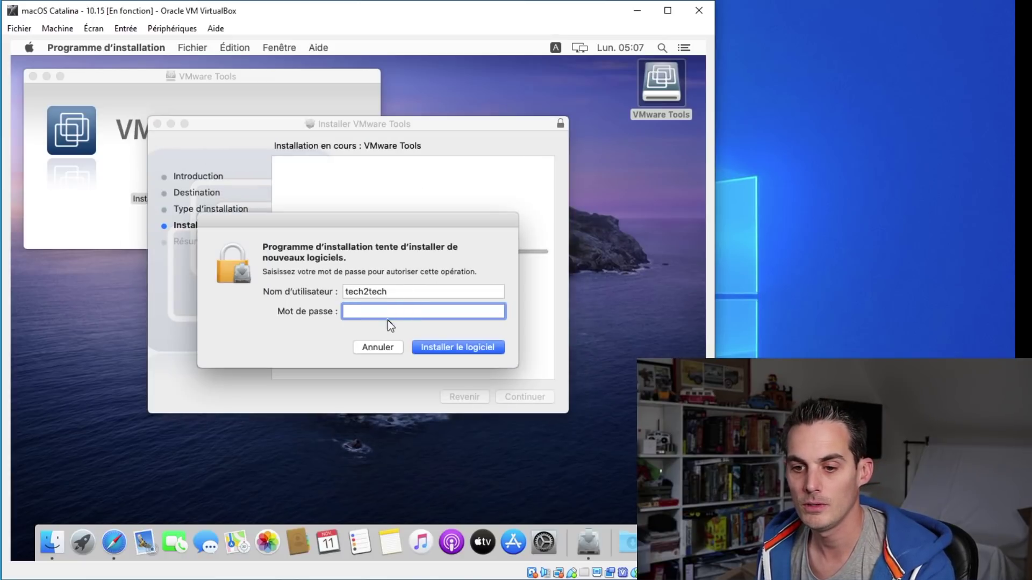
pyautogui.write('••••••••')
pyautogui.press('Return')
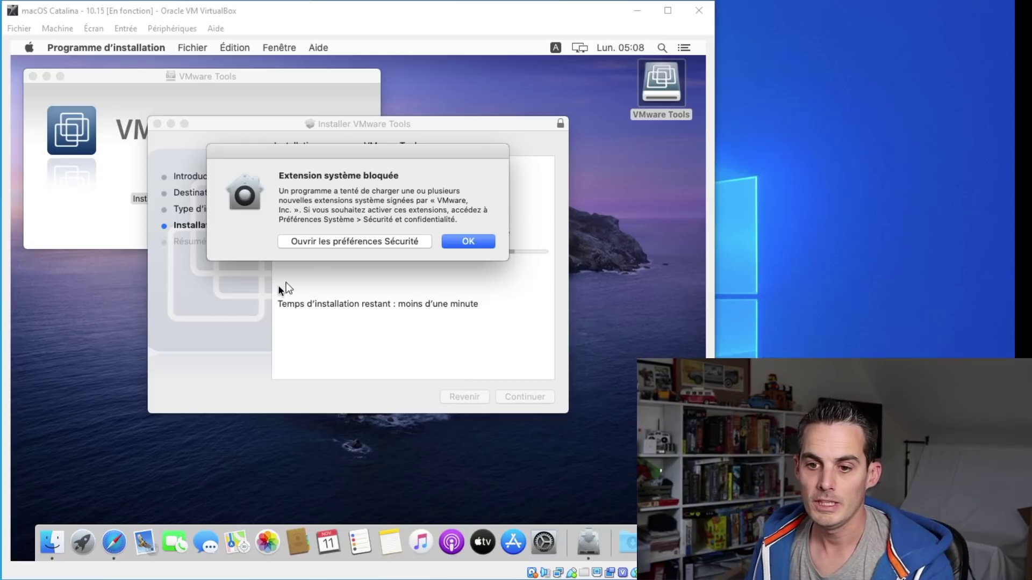
# Step: Unlock the Sécurité et confidentialité preferences with the account password, allow the blocked VMware, Inc. software and close the preferences
pyautogui.click(321, 243)
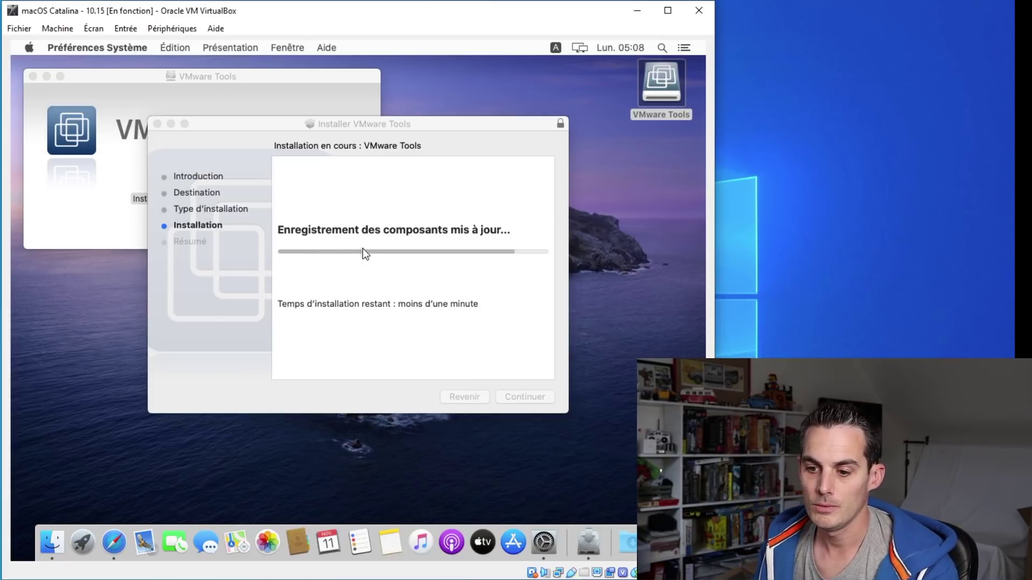
pyautogui.click(546, 539)
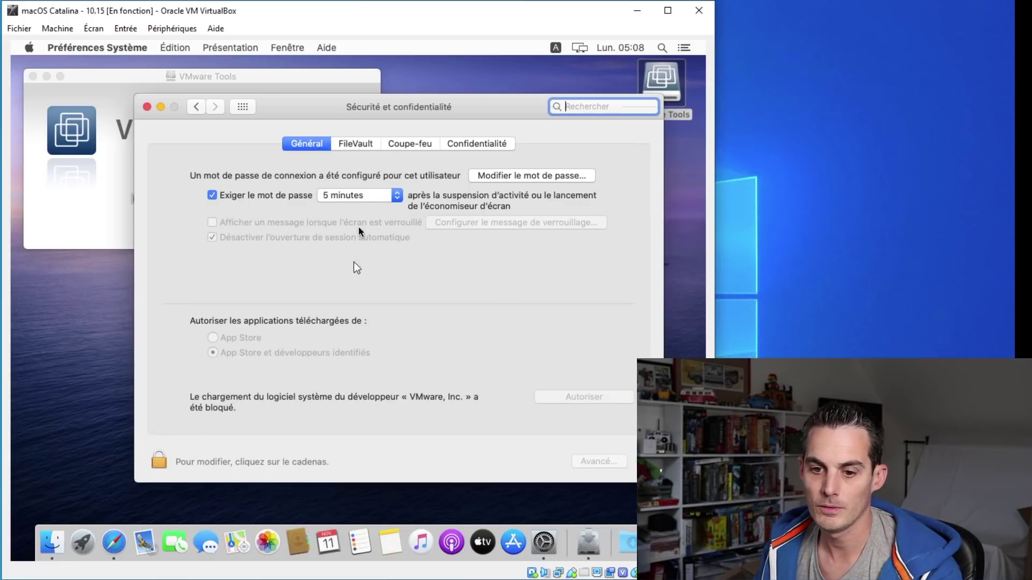
pyautogui.click(161, 463)
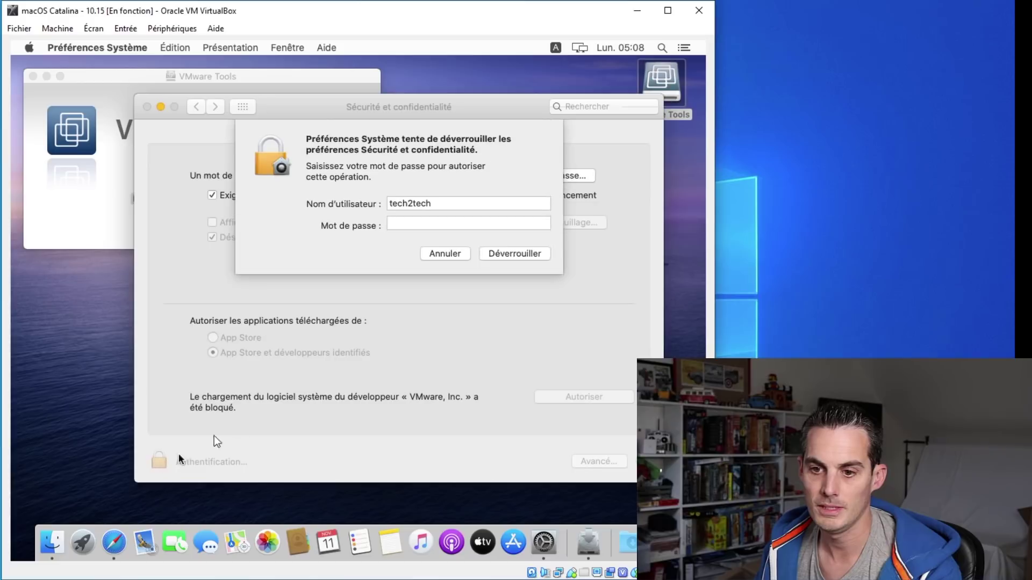
pyautogui.write('•••••••')
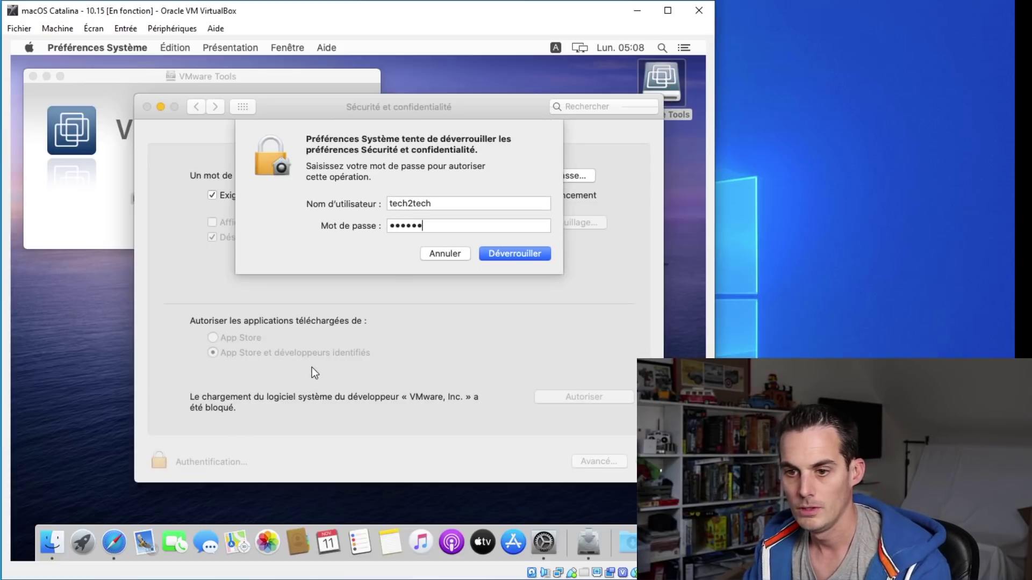
pyautogui.press('Return')
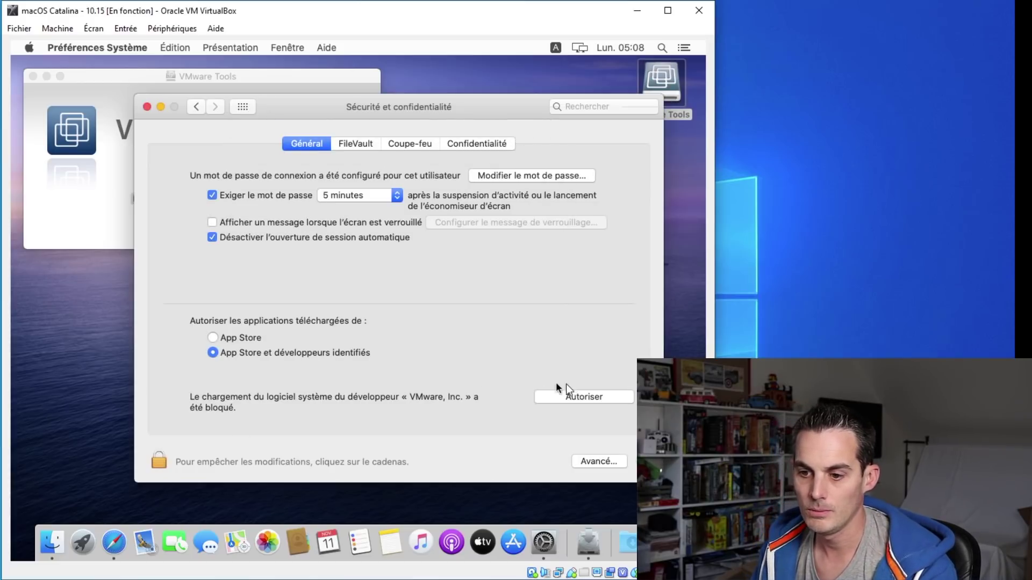
pyautogui.click(566, 398)
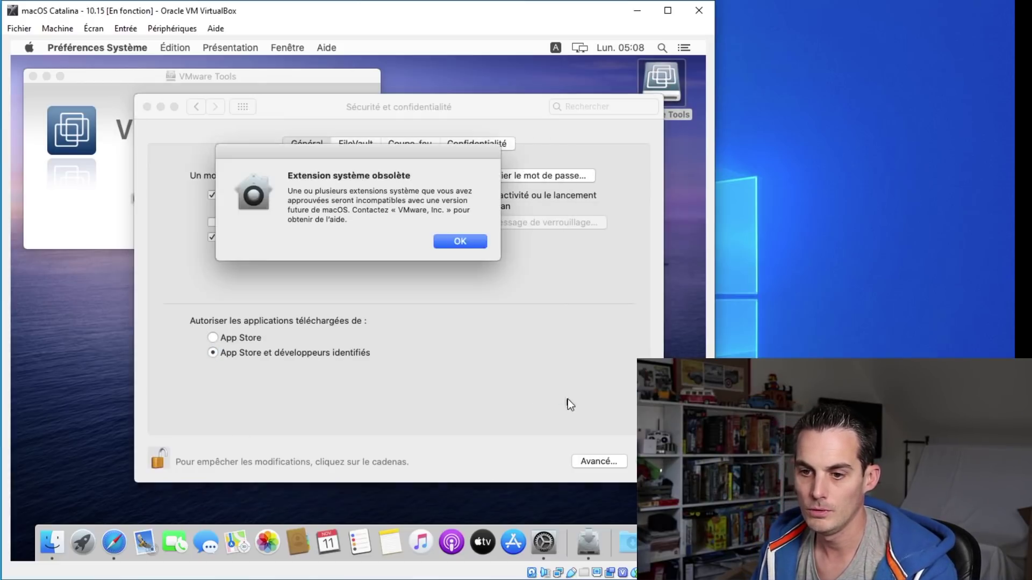
pyautogui.click(480, 245)
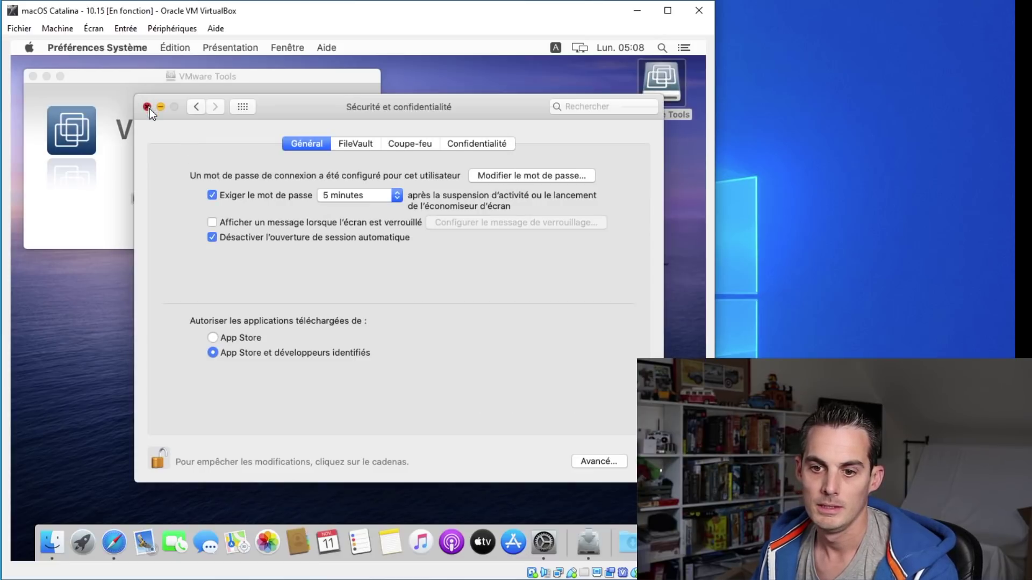
pyautogui.click(148, 108)
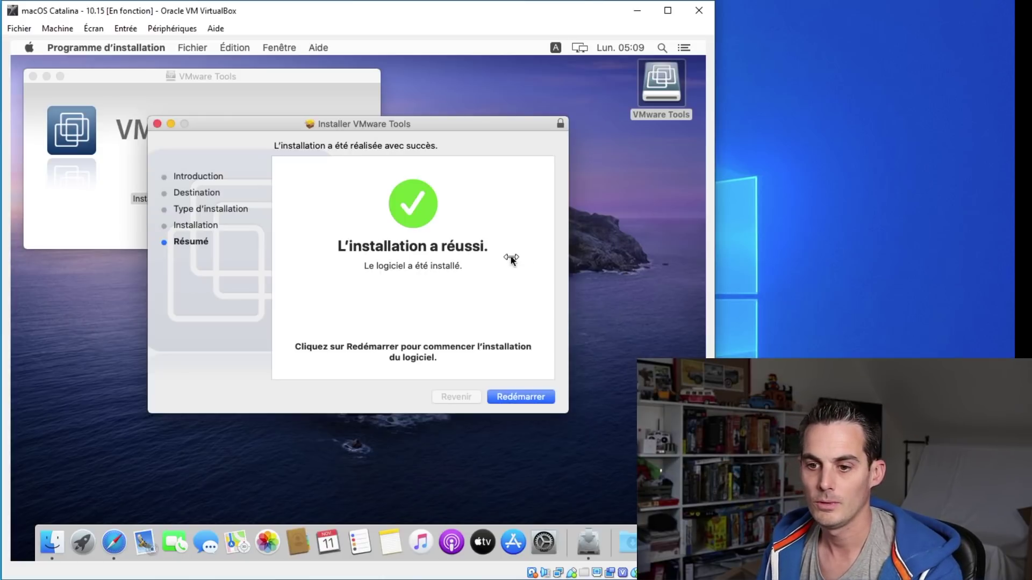
# Step: Restart the Mac from the finished VMware Tools installer and log in with the account password
pyautogui.click(544, 398)
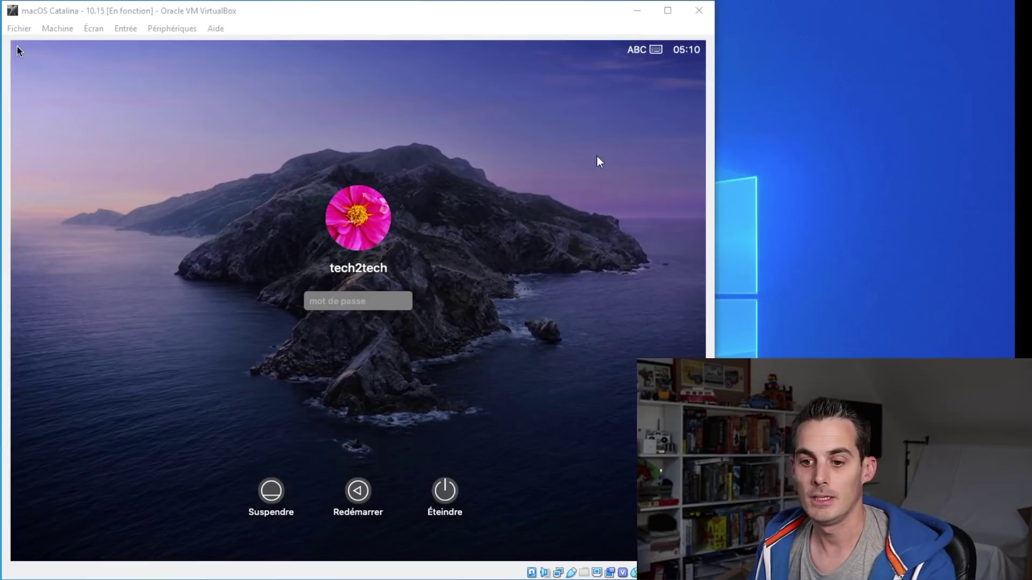
pyautogui.click(356, 307)
pyautogui.write('******')
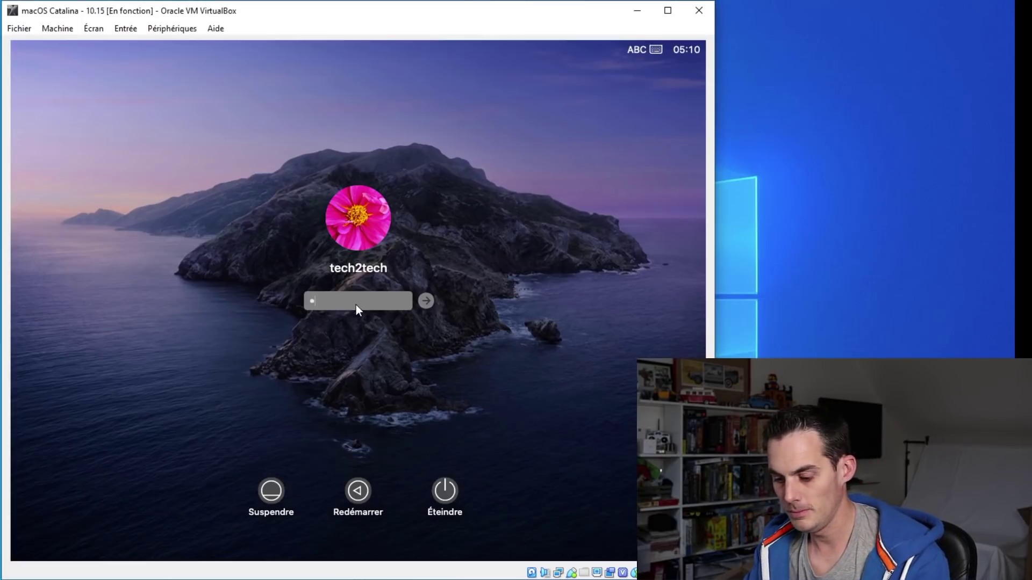
pyautogui.press('Return')
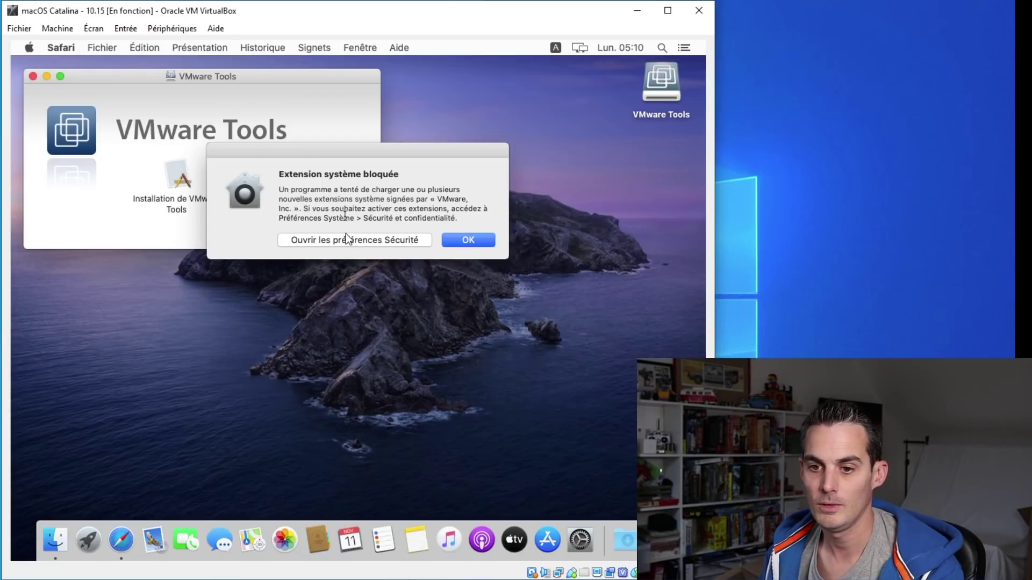
# Step: Authorise the VMware, Inc. system extension again in Sécurité et confidentialité, unlocking with the account password, and close the preferences window
pyautogui.click(347, 237)
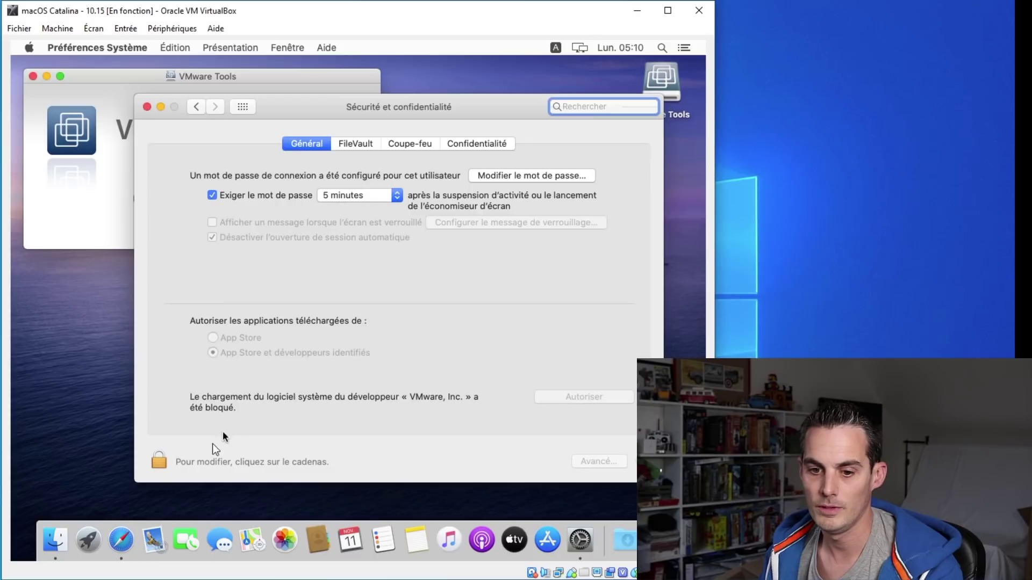
pyautogui.click(164, 465)
pyautogui.write('•')
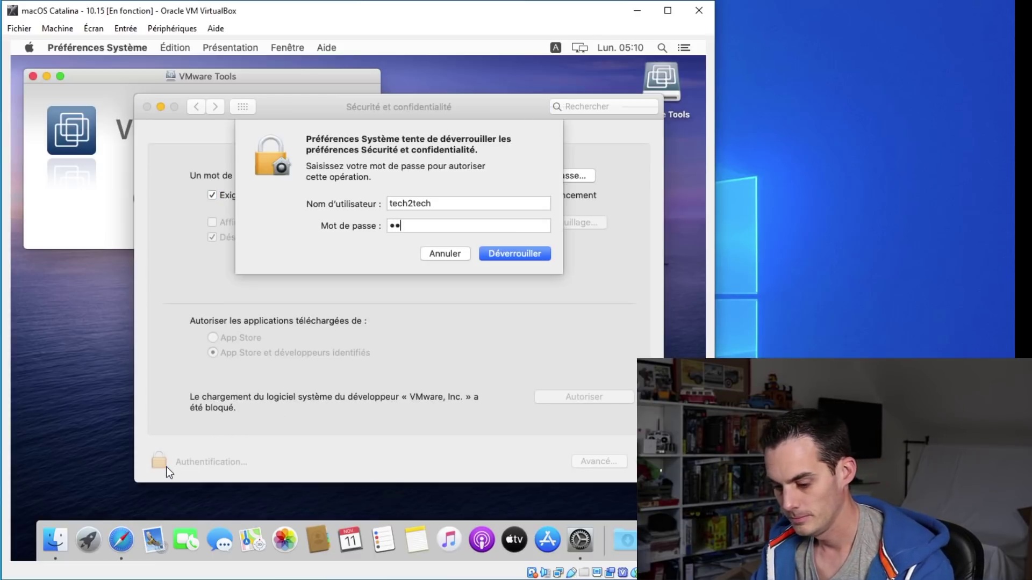
pyautogui.write('•••••••')
pyautogui.press('Return')
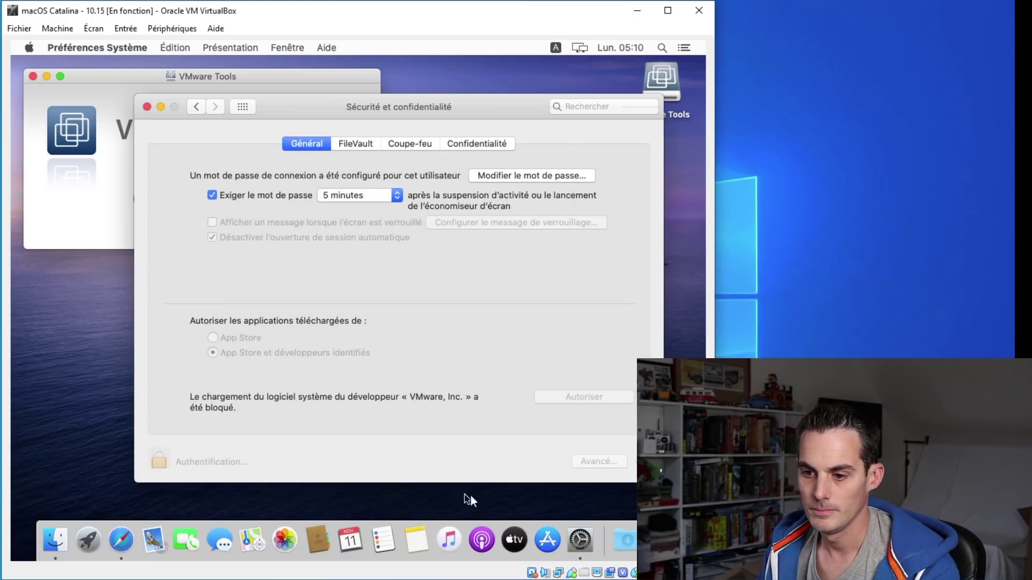
pyautogui.click(557, 397)
pyautogui.click(436, 239)
pyautogui.click(146, 106)
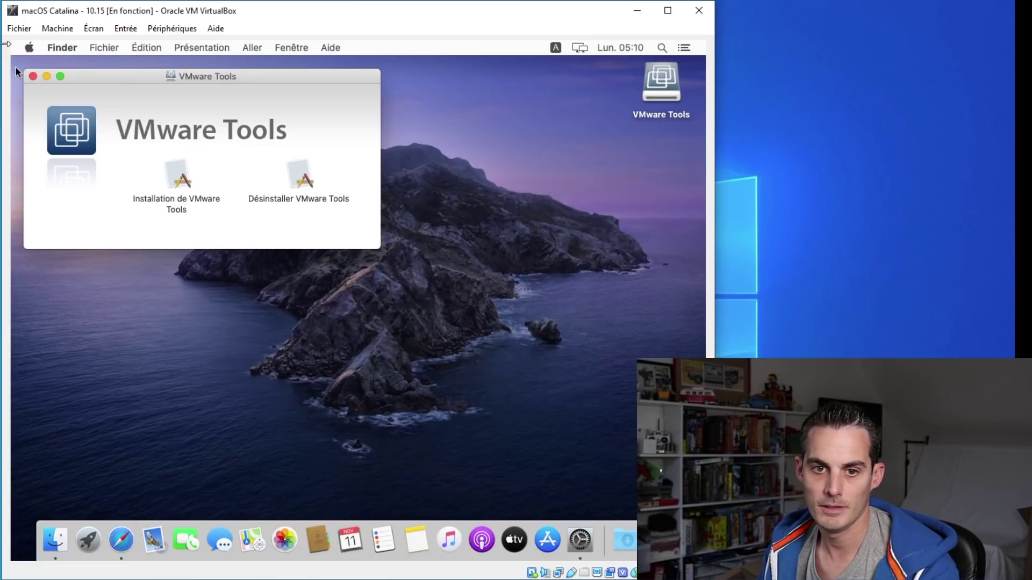
# Step: Check the Mac's hardware overview, including its graphics memory, and close it
pyautogui.click(30, 48)
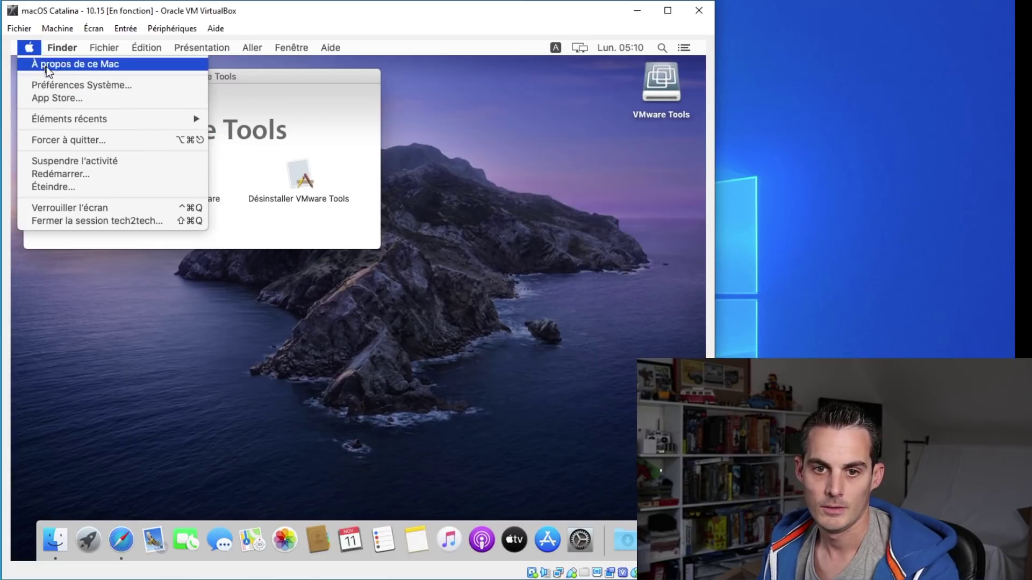
pyautogui.click(51, 65)
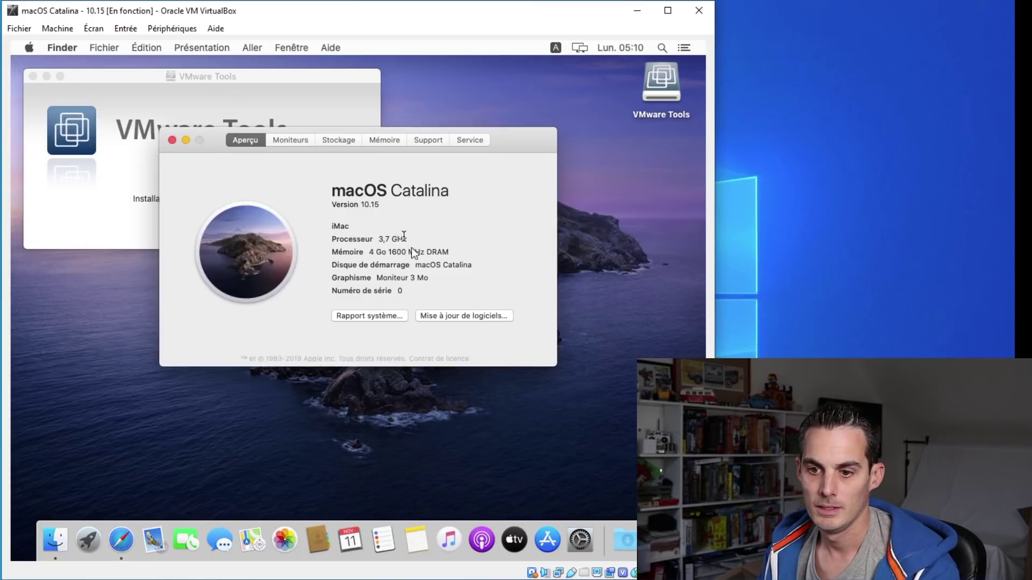
pyautogui.click(171, 141)
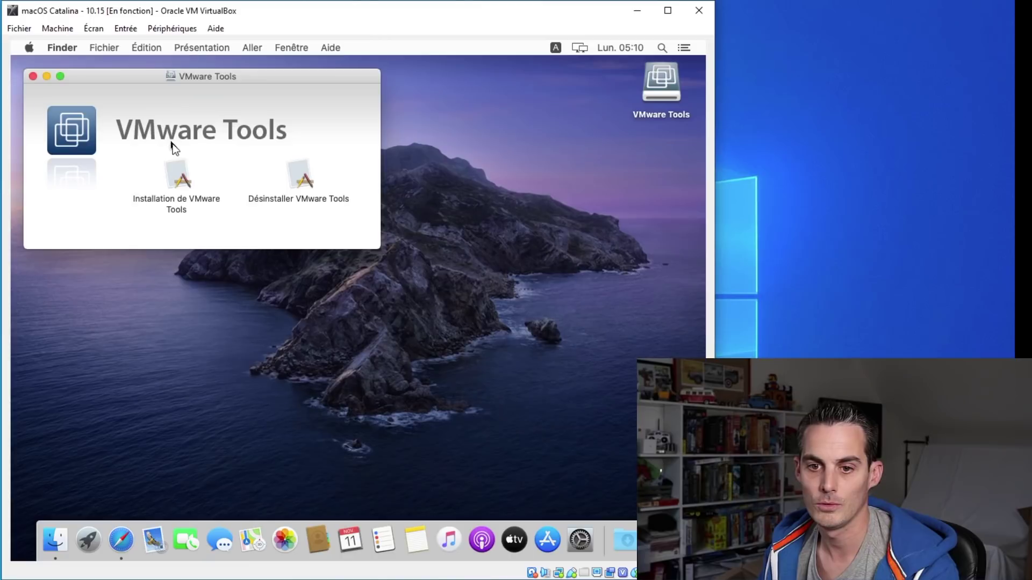
# Step: Run the VMware Tools installer again with the standard installation and authorise it with the account password
pyautogui.click(183, 178)
pyautogui.doubleClick(183, 179)
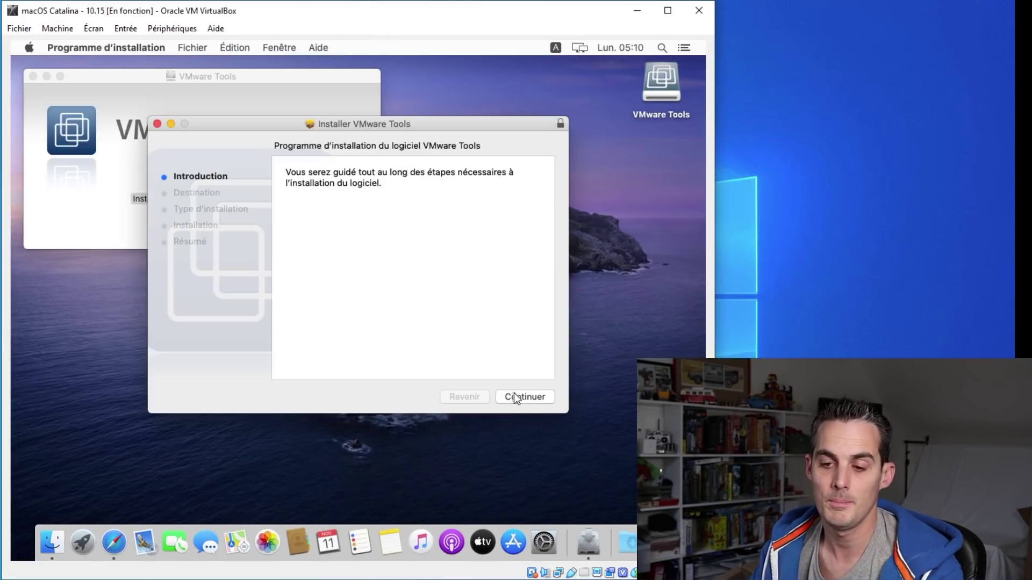
pyautogui.click(529, 396)
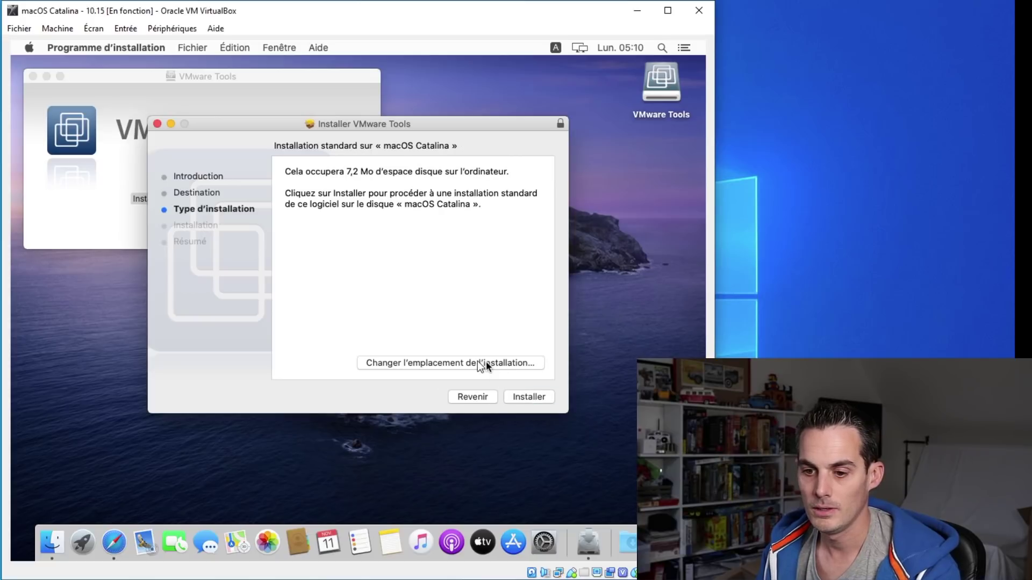
pyautogui.click(529, 397)
pyautogui.click(428, 199)
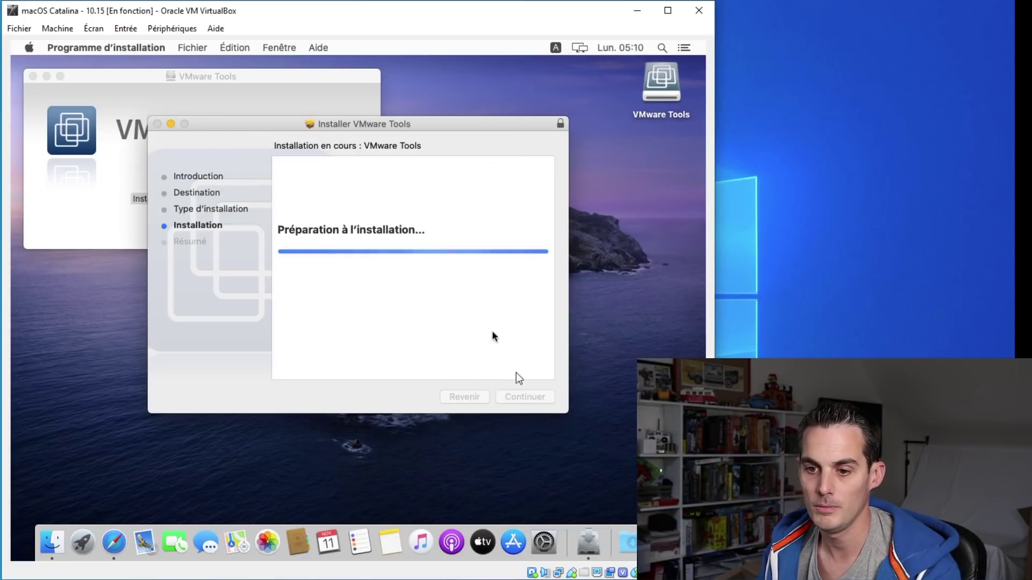
pyautogui.write('******')
pyautogui.press('Return')
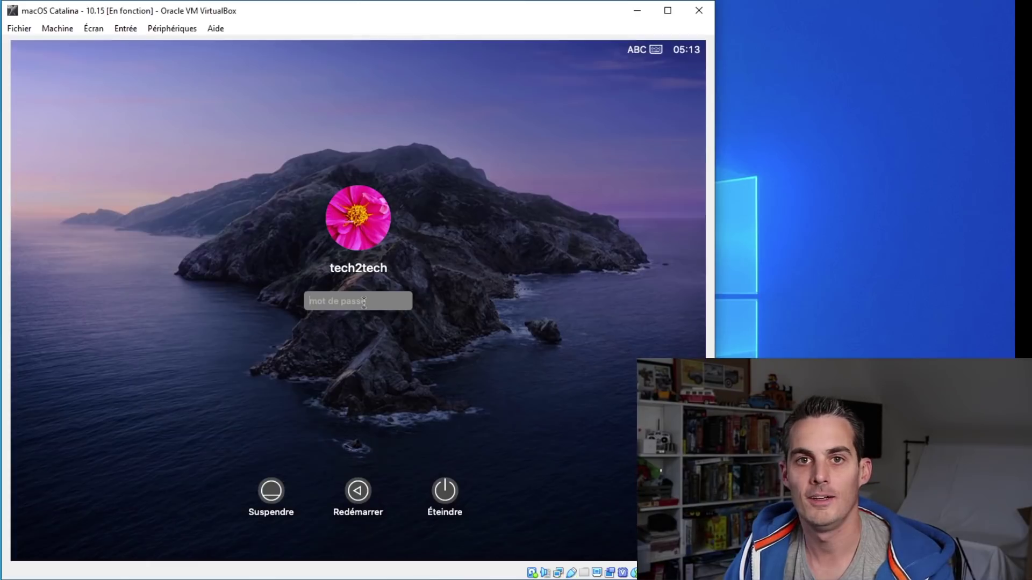
# Step: Log back in to the Mac with the account password and open its hardware overview to check the graphics memory
pyautogui.write('******')
pyautogui.press('Return')
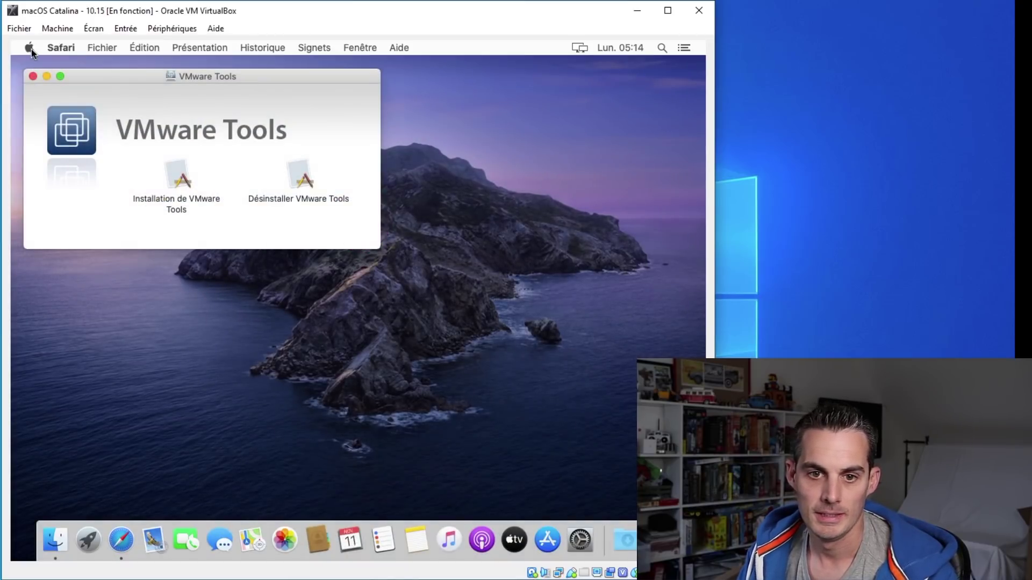
pyautogui.click(30, 48)
pyautogui.click(39, 66)
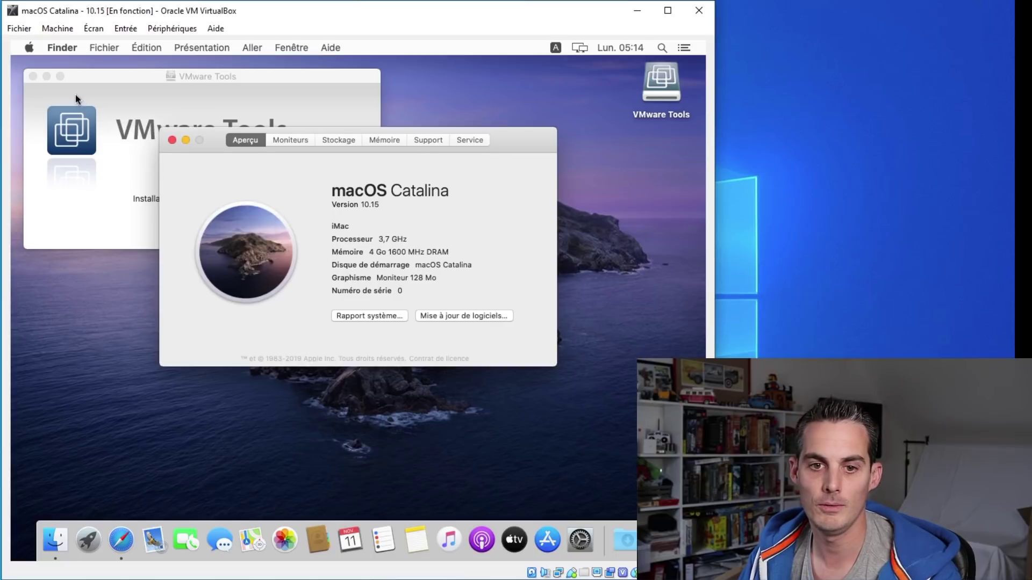
# Step: Close the VMware Tools installer folder and eject the VMware Tools disk from the desktop
pyautogui.click(34, 75)
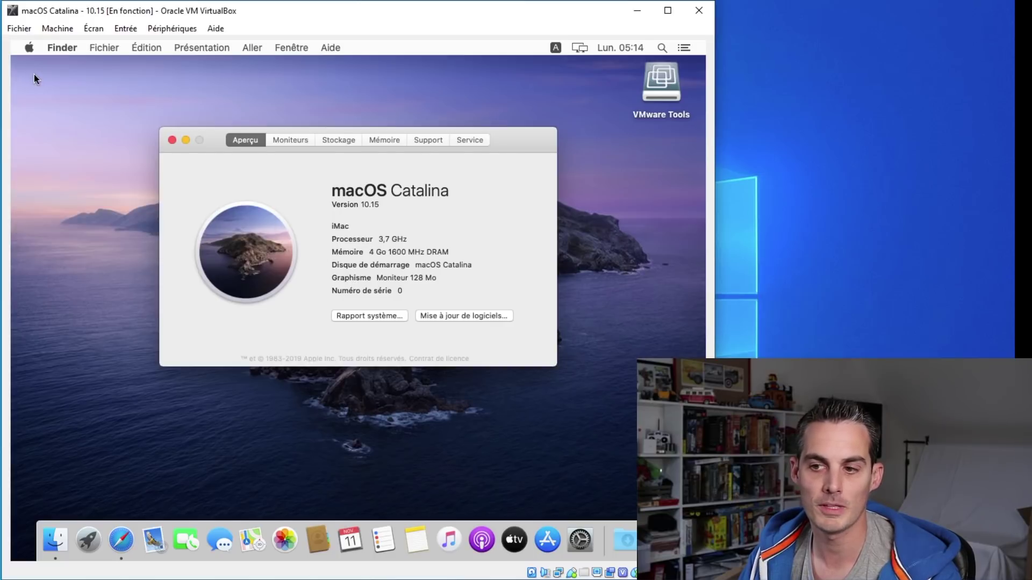
pyautogui.rightClick(656, 87)
pyautogui.click(640, 114)
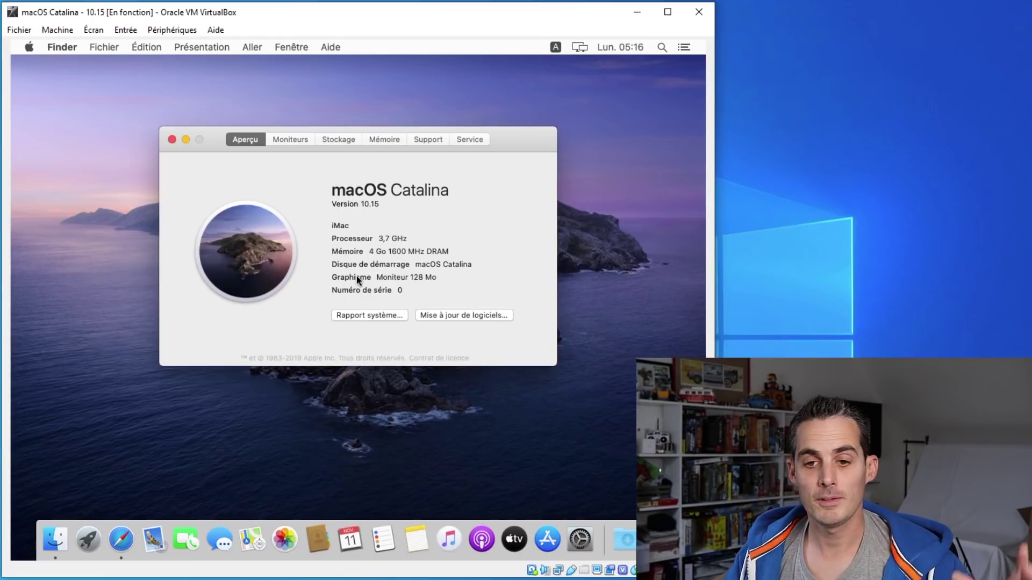
pyautogui.moveTo(361, 130); pyautogui.dragTo(424, 177)
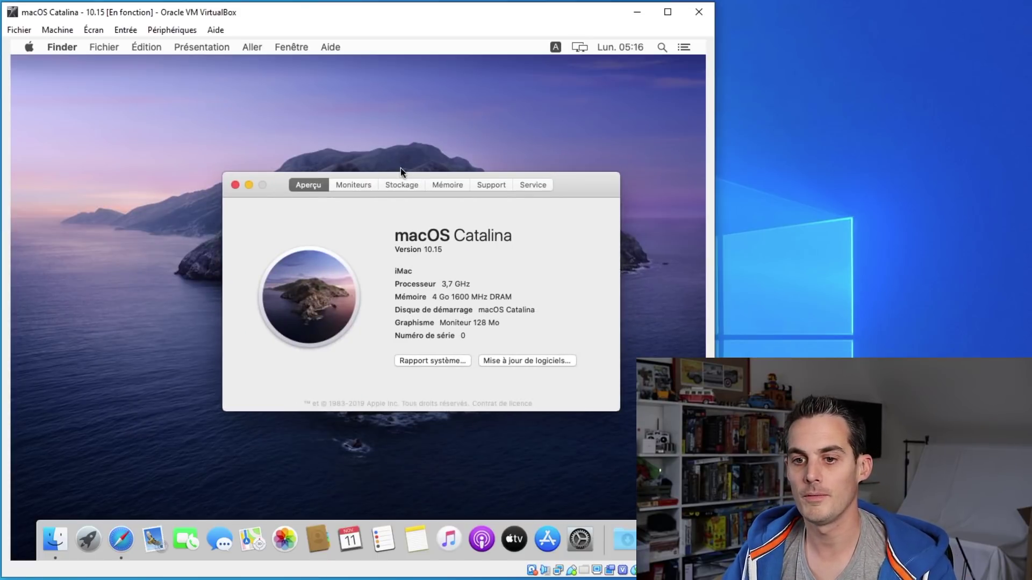
pyautogui.moveTo(404, 179); pyautogui.dragTo(337, 146)
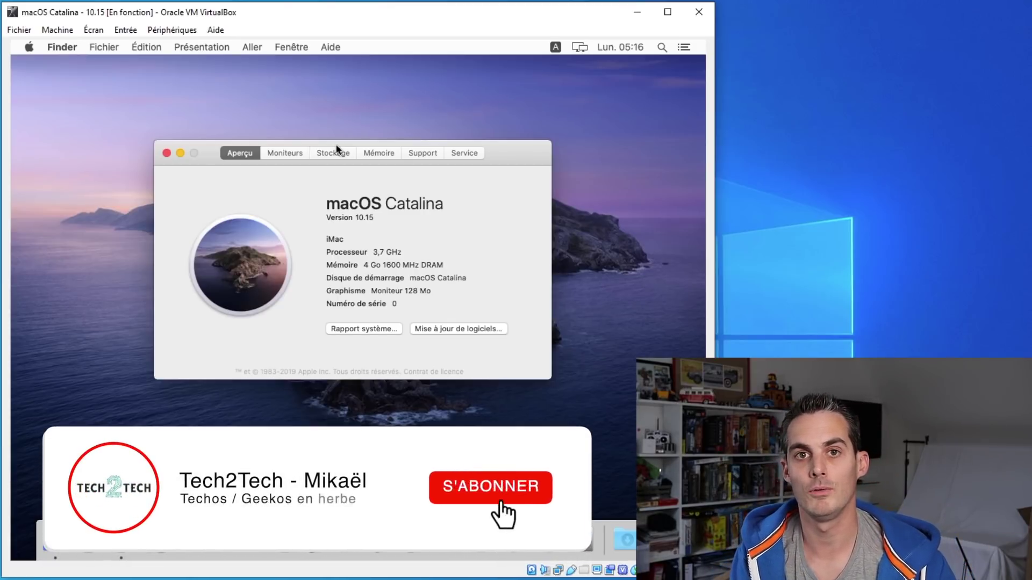
pyautogui.moveTo(317, 156); pyautogui.dragTo(269, 171)
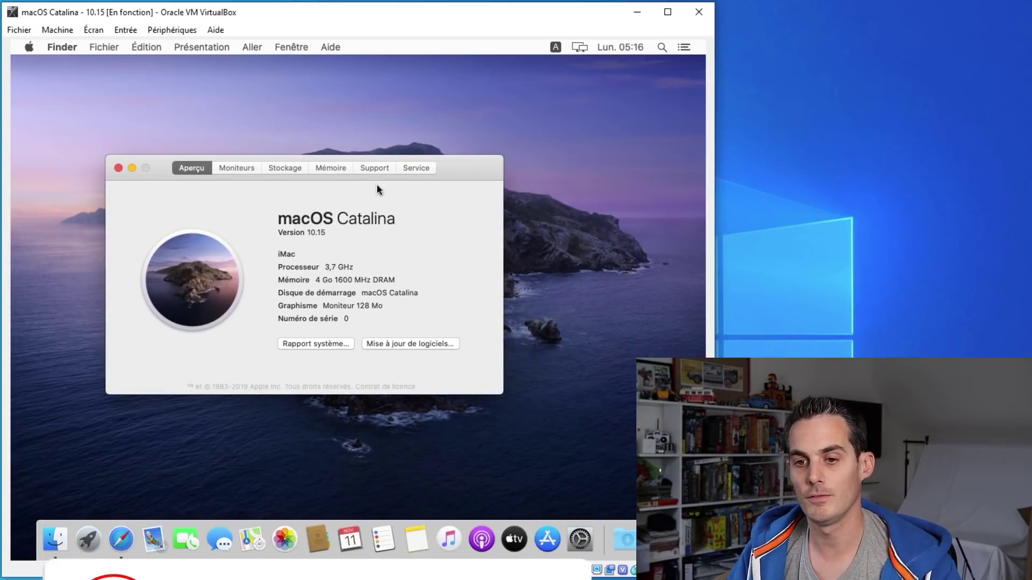
pyautogui.moveTo(455, 165); pyautogui.dragTo(504, 126)
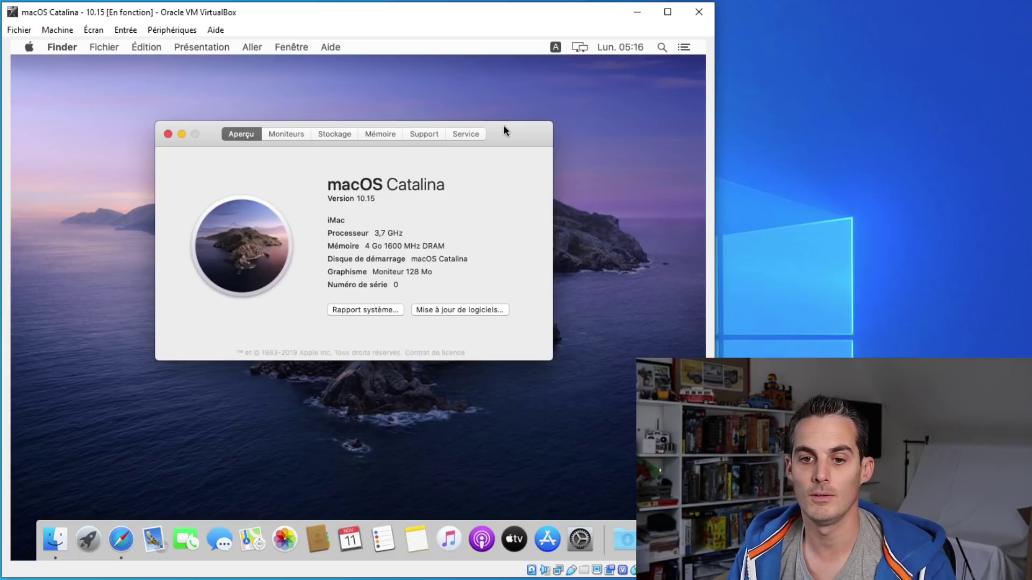
pyautogui.moveTo(504, 126); pyautogui.dragTo(509, 143)
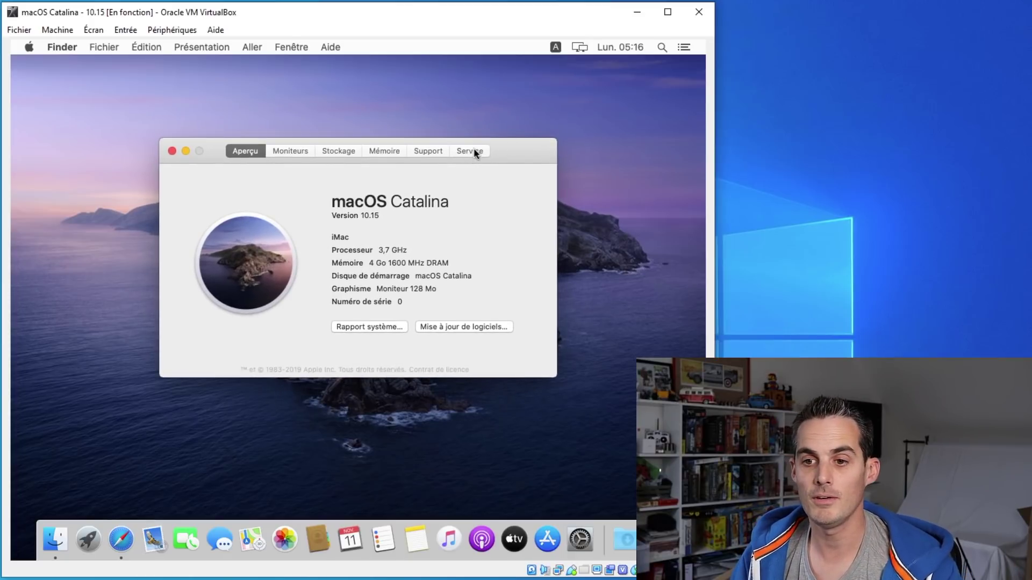
pyautogui.moveTo(509, 140); pyautogui.dragTo(508, 125)
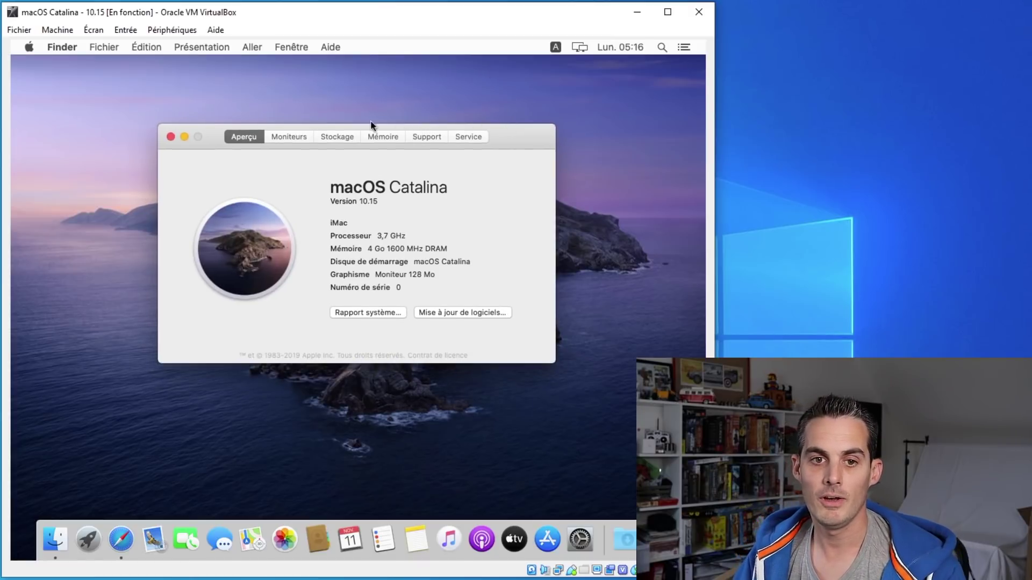
# Step: Review the Système settings of the macOS Catalina - 10.15 machine in the VirtualBox manager, including its chipset, and close them
pyautogui.moveTo(282, 14); pyautogui.dragTo(320, 52)
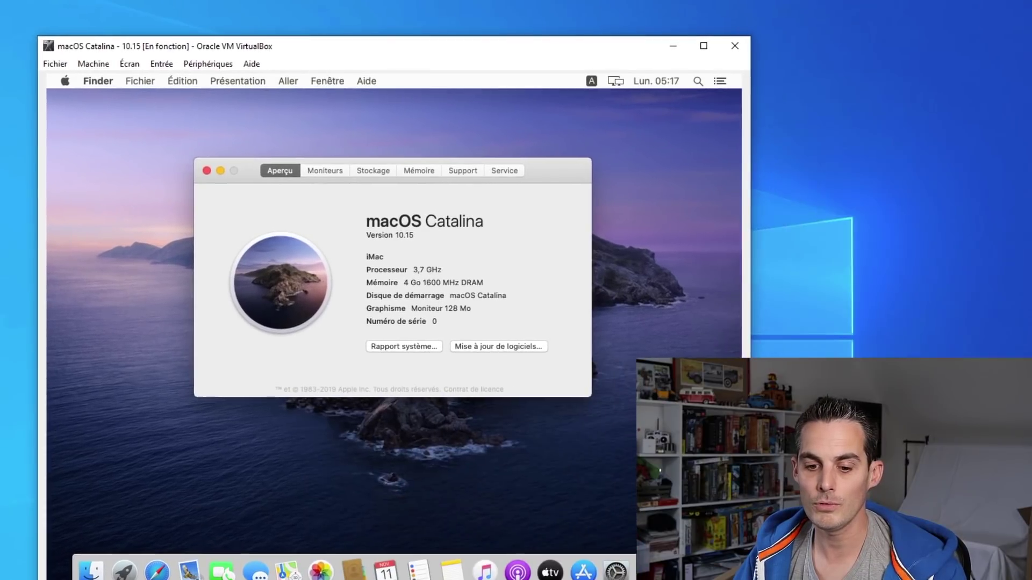
pyautogui.press('super')
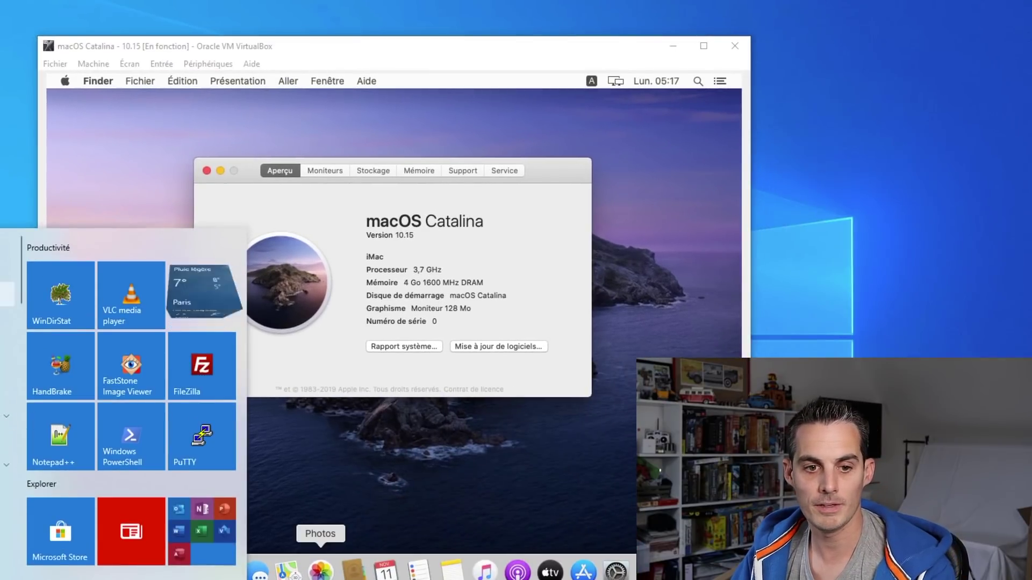
pyautogui.click(12, 284)
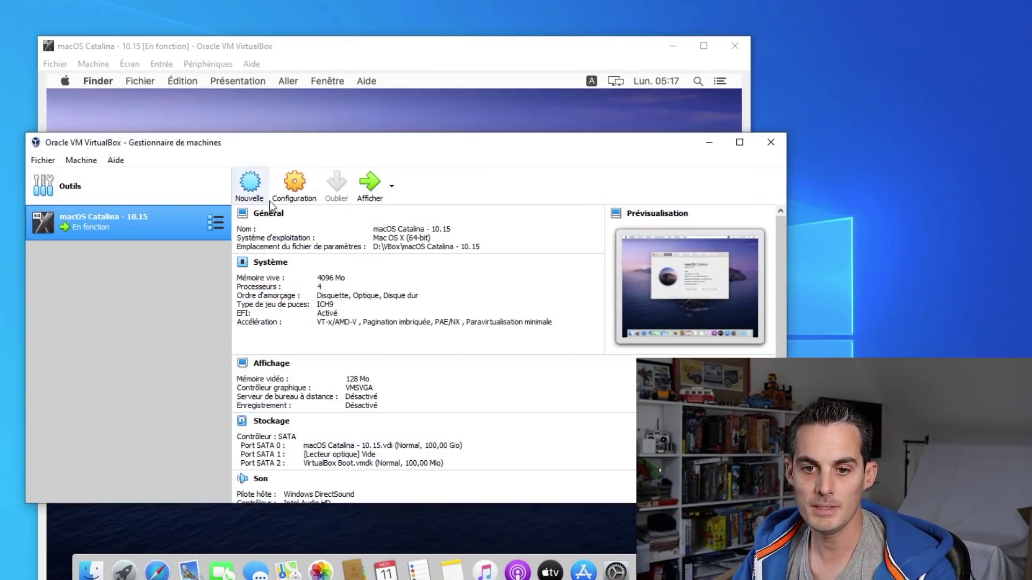
pyautogui.click(294, 185)
pyautogui.click(237, 212)
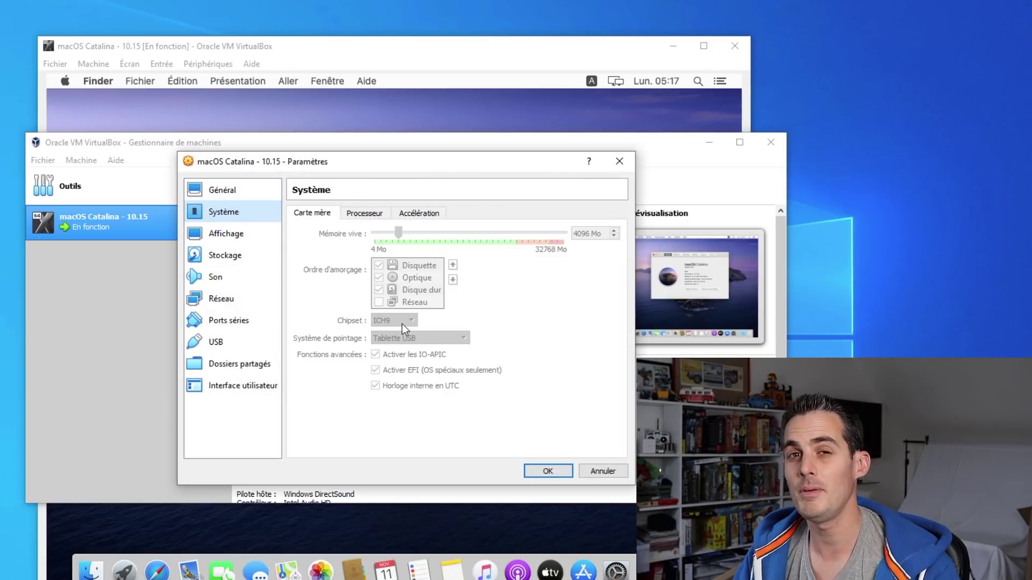
pyautogui.moveTo(402, 324)
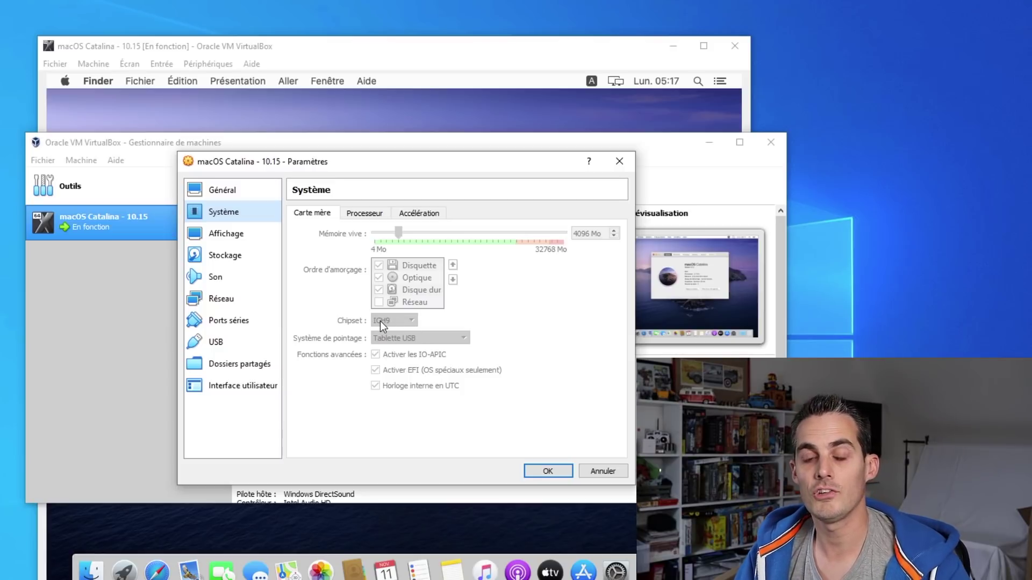
pyautogui.click(619, 161)
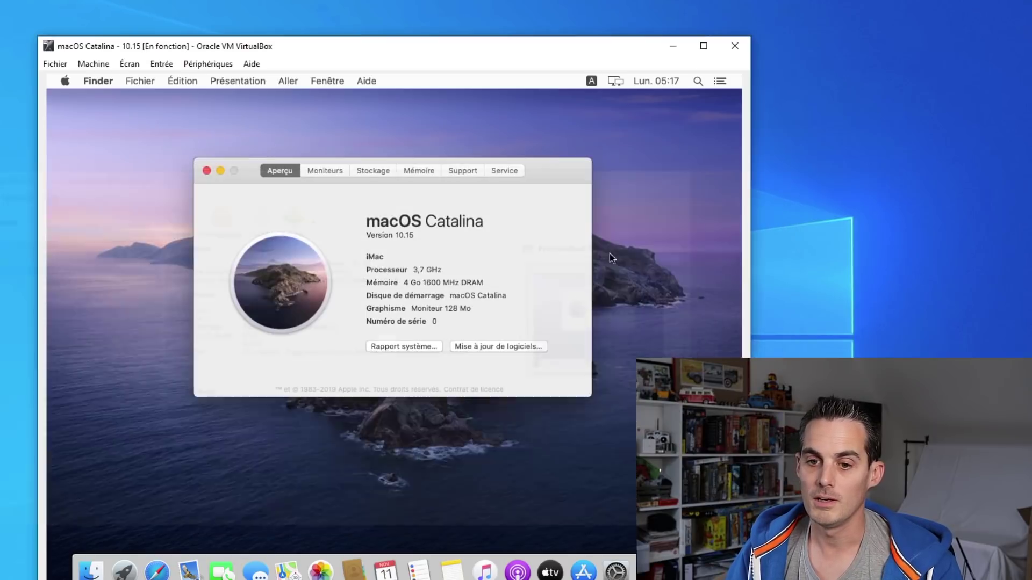